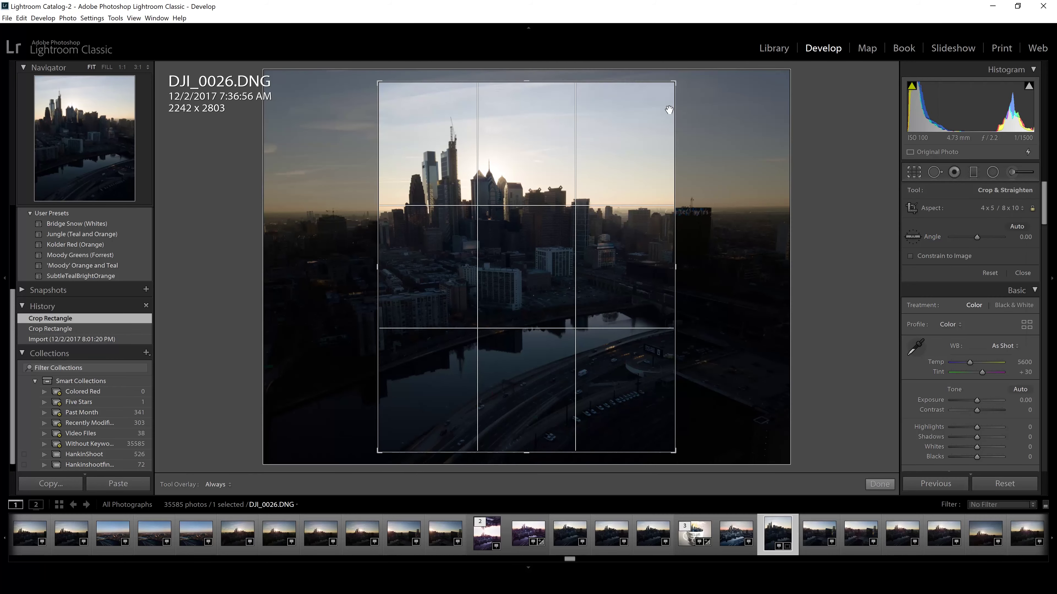
Apply a Level upright correction and widen the crop to 2394 x 2992.
key(Return)
click(929, 287)
key(r)
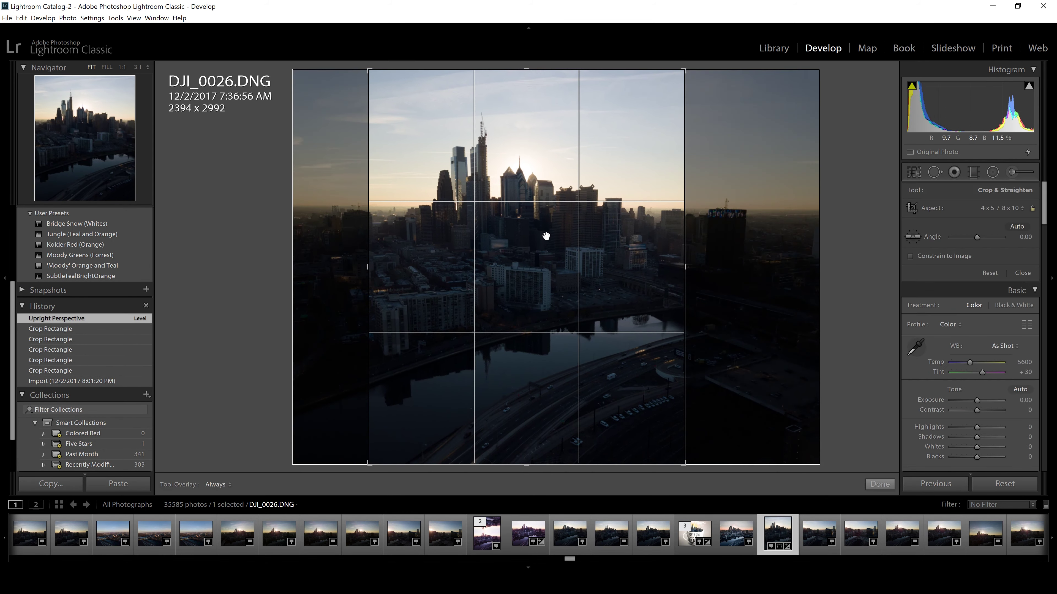
drag(518, 283, 536, 283)
Set Transform Rotate to +0.1 and commit the 4x5 portrait crop.
scroll(970, 292, down, 5)
scroll(970, 291, down, 5)
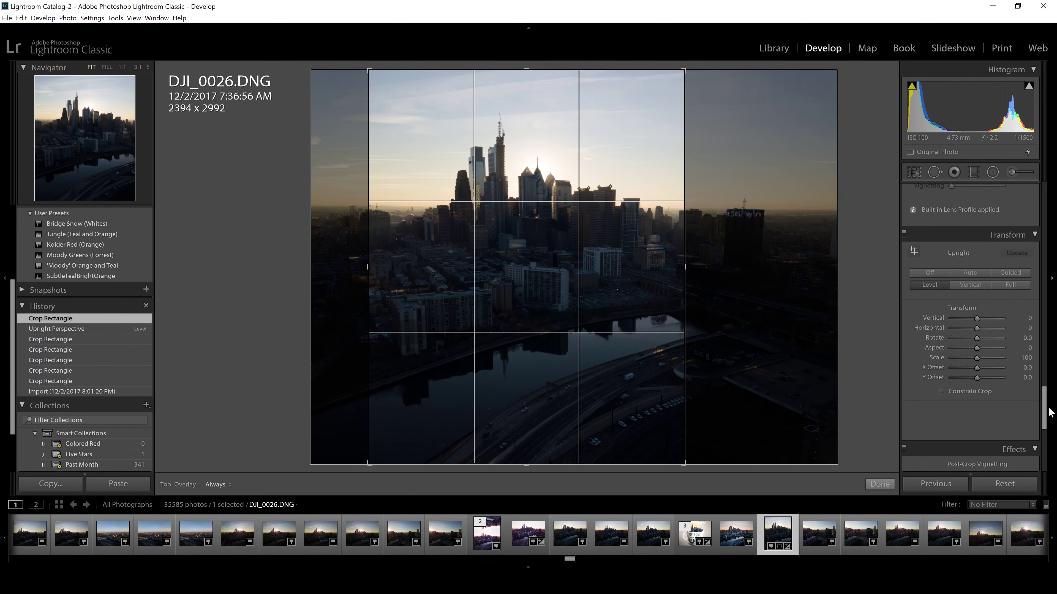
scroll(1028, 305, down, 5)
drag(1028, 306, 1030, 305)
click(879, 484)
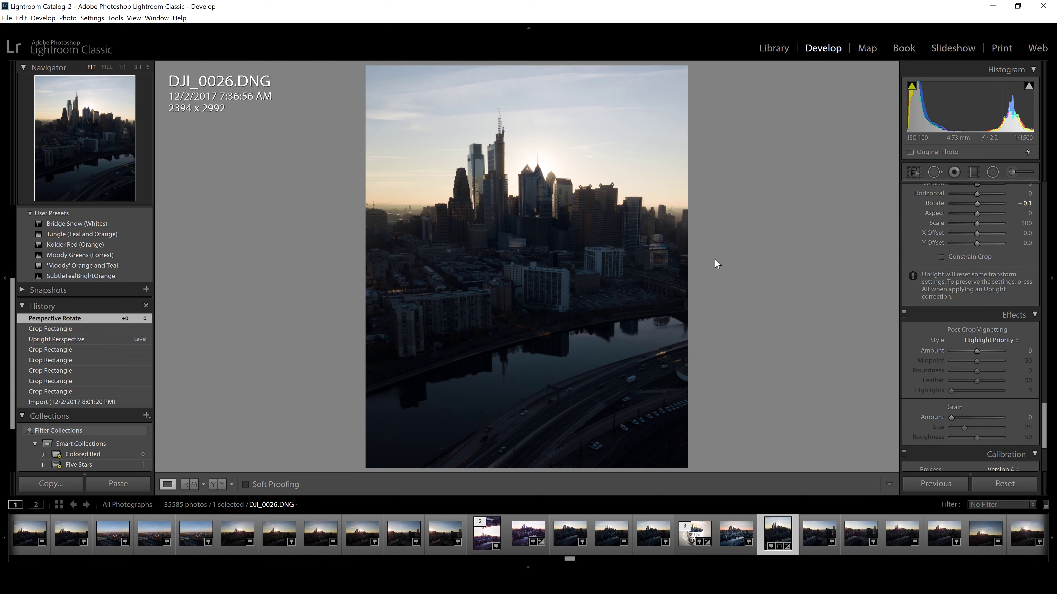
click(914, 172)
Set exposure +0.97, highlights -96, auto white/black points, more texture and dehaze, less clarity and vibrance.
key(r)
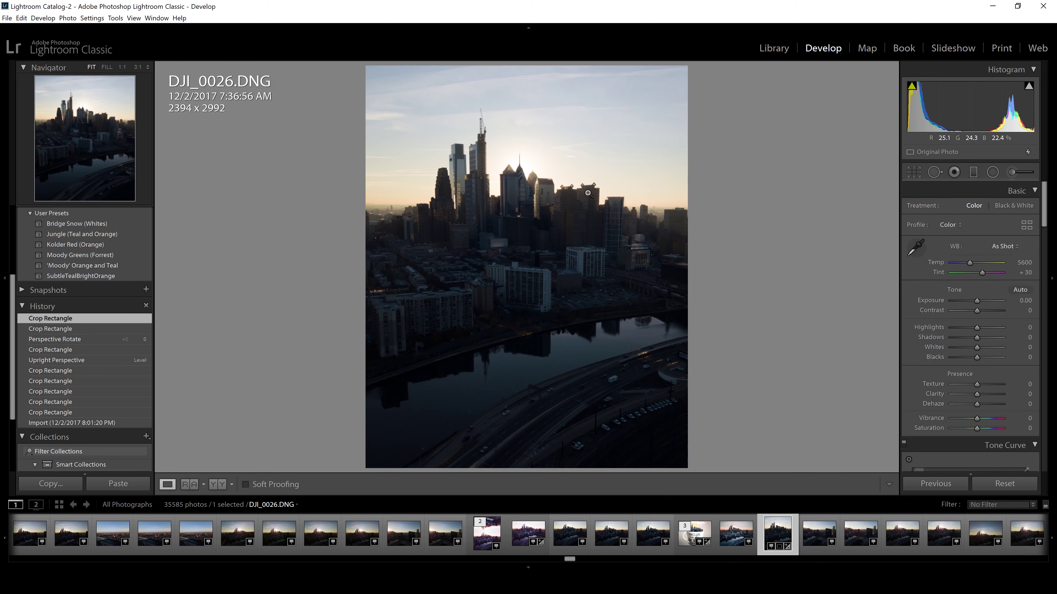
drag(977, 300, 982, 300)
mouse_move(977, 310)
mouse_down()
mouse_move(952, 328)
mouse_move(991, 338)
mouse_up()
shift+double_click(953, 348)
shift+double_click(936, 357)
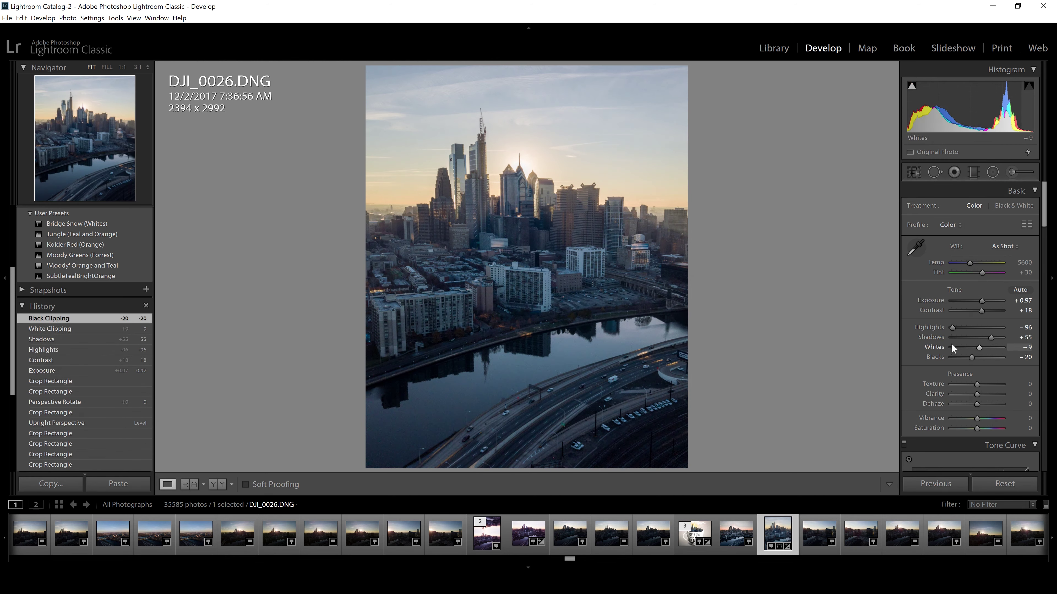
drag(977, 394, 971, 418)
drag(977, 428, 978, 428)
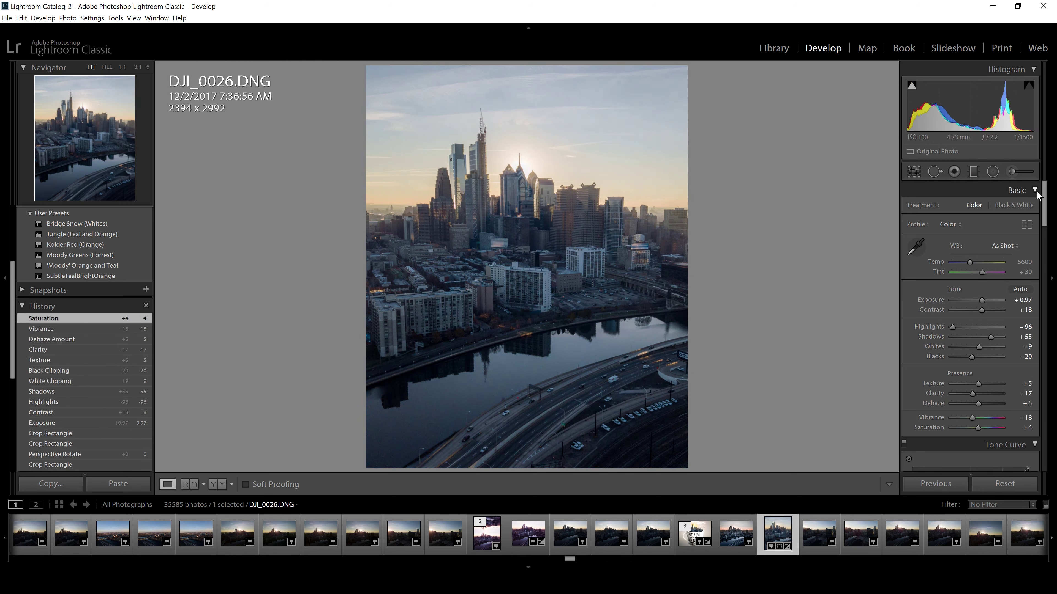
scroll(974, 416, down, 5)
Add a point and reshape the tone curve.
drag(940, 316, 1002, 252)
drag(970, 283, 969, 291)
scroll(970, 333, down, 5)
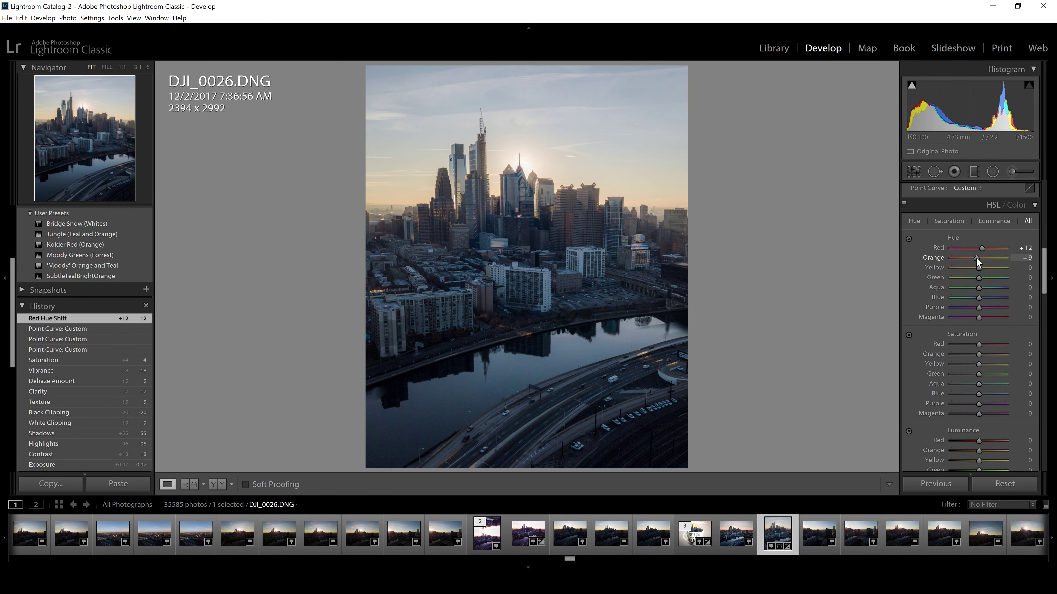
Shift HSL hues: red +9, orange -22, yellow -16, plus green, aqua and blue.
drag(979, 248, 983, 248)
drag(979, 258, 973, 257)
drag(979, 267, 972, 258)
drag(975, 268, 986, 278)
drag(978, 287, 1027, 299)
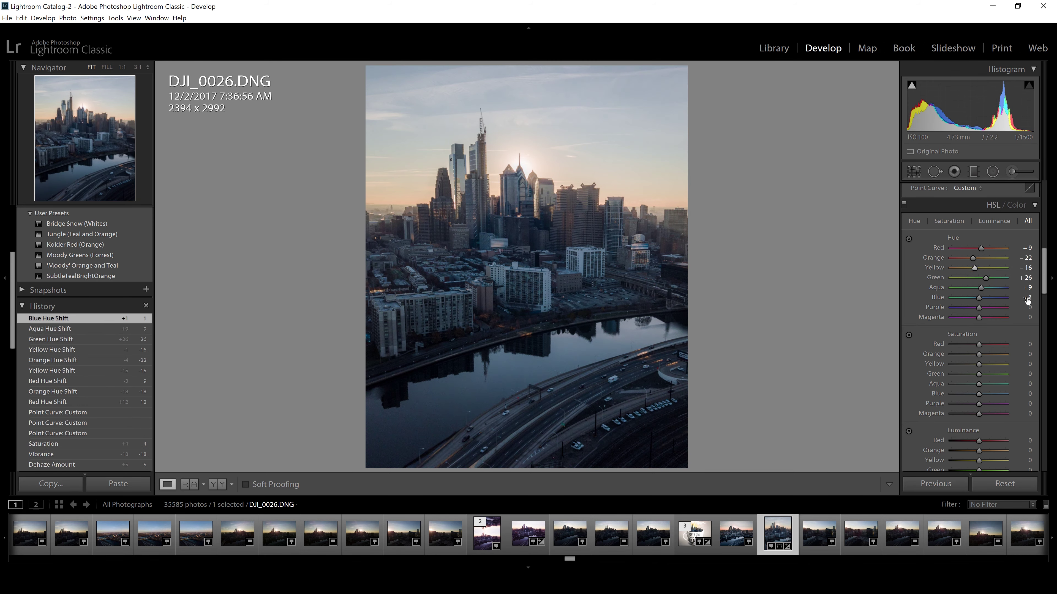
Boost red/orange saturation, drain greens, aquas and blues, raise purple, and adjust luminance.
drag(979, 344, 951, 373)
mouse_move(978, 384)
mouse_down()
mouse_move(957, 384)
mouse_move(964, 394)
mouse_up()
mouse_move(979, 404)
mouse_down()
mouse_move(988, 404)
mouse_move(952, 404)
mouse_up()
drag(979, 414, 952, 414)
scroll(978, 333, down, 4)
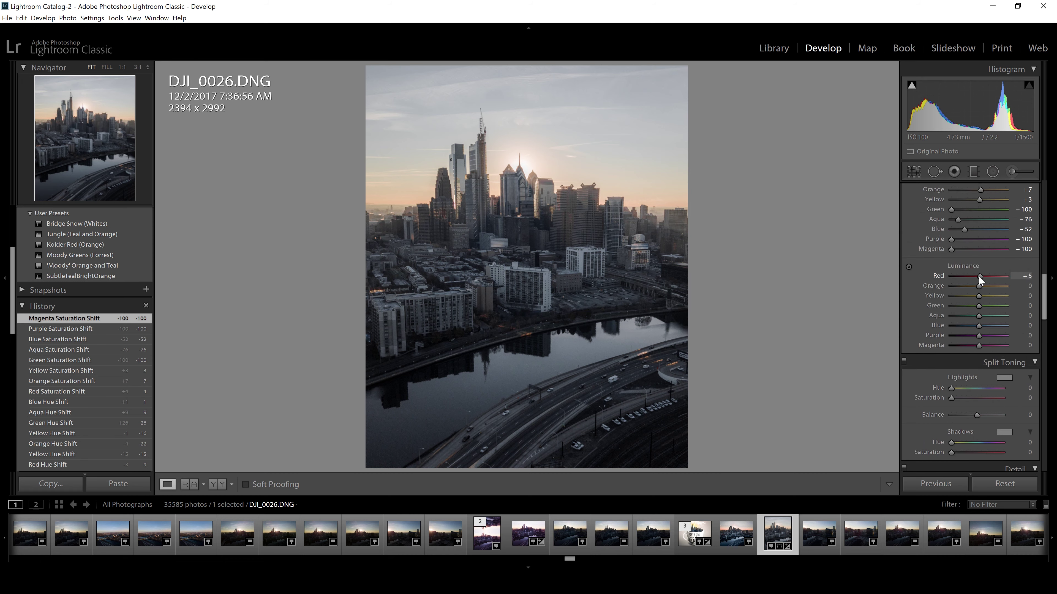
drag(979, 286, 976, 315)
mouse_move(979, 326)
mouse_down()
mouse_move(965, 326)
mouse_move(978, 326)
mouse_up()
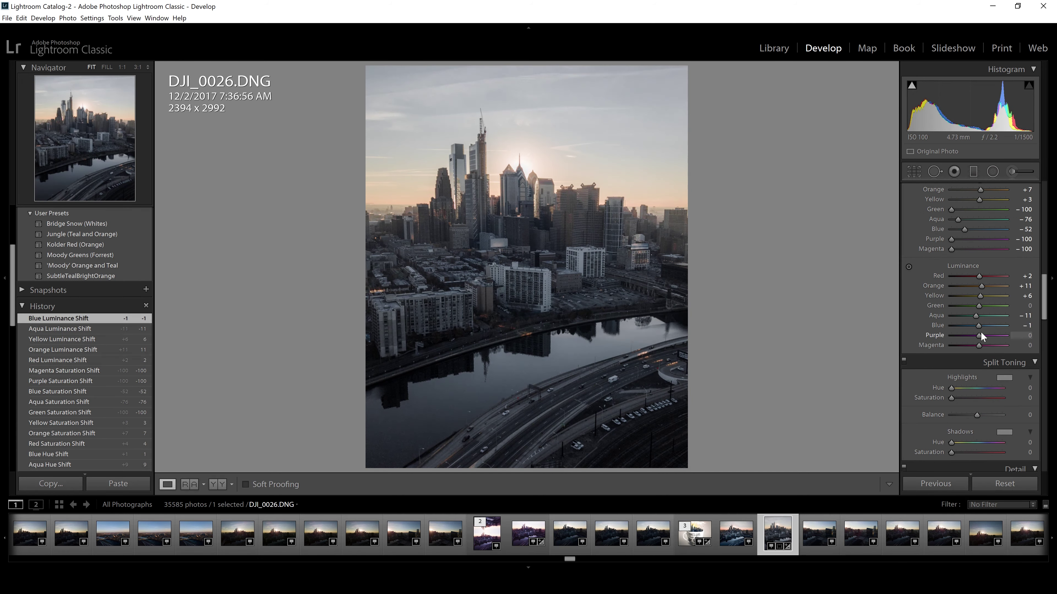
Smooth luminance noise by 30 and set the red (-61 hue) and green Calibration primaries.
scroll(981, 331, down, 5)
drag(1042, 306, 1042, 416)
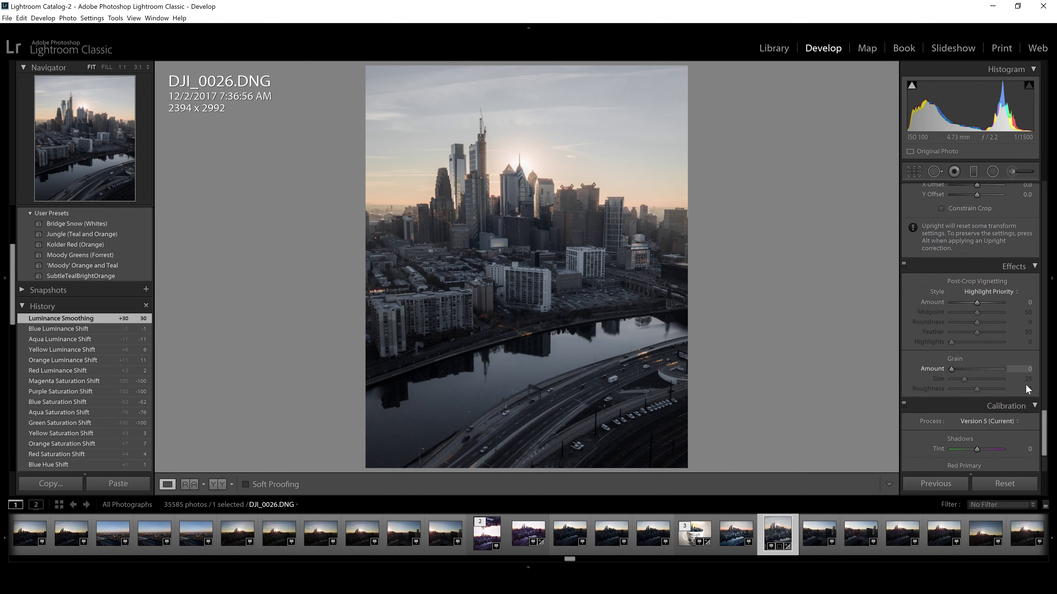
drag(977, 378, 967, 378)
mouse_move(985, 377)
mouse_down()
mouse_move(961, 378)
mouse_move(981, 388)
mouse_up()
drag(977, 415, 987, 415)
mouse_move(988, 415)
mouse_down()
mouse_move(972, 424)
mouse_move(978, 461)
mouse_up()
Raise Temp to 6516, undoing the accidental tint change.
drag(1044, 448, 1044, 208)
drag(982, 240, 1002, 240)
key(ctrl+z)
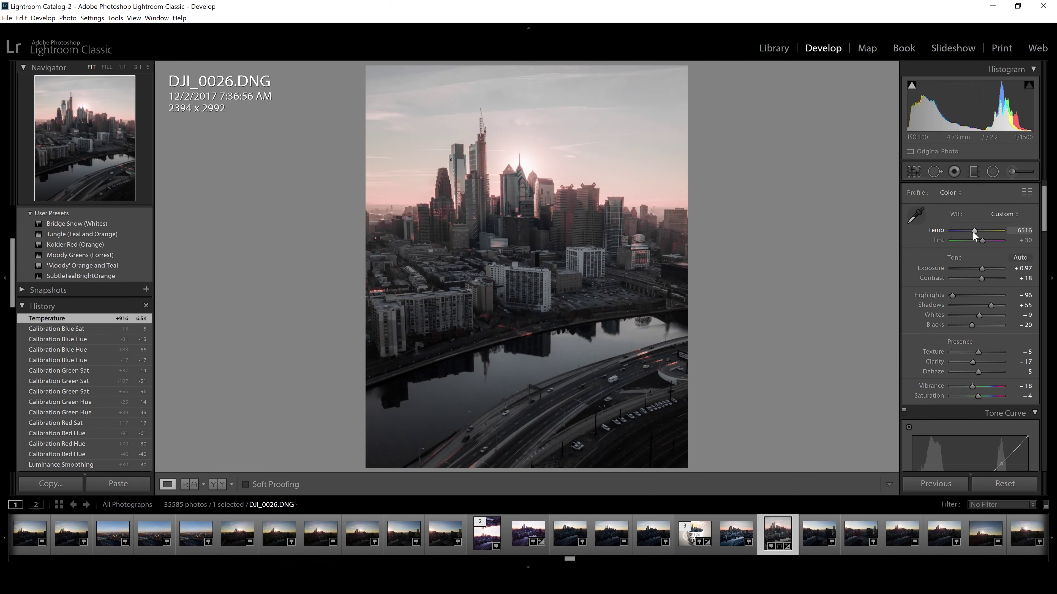
scroll(1007, 240, down, 5)
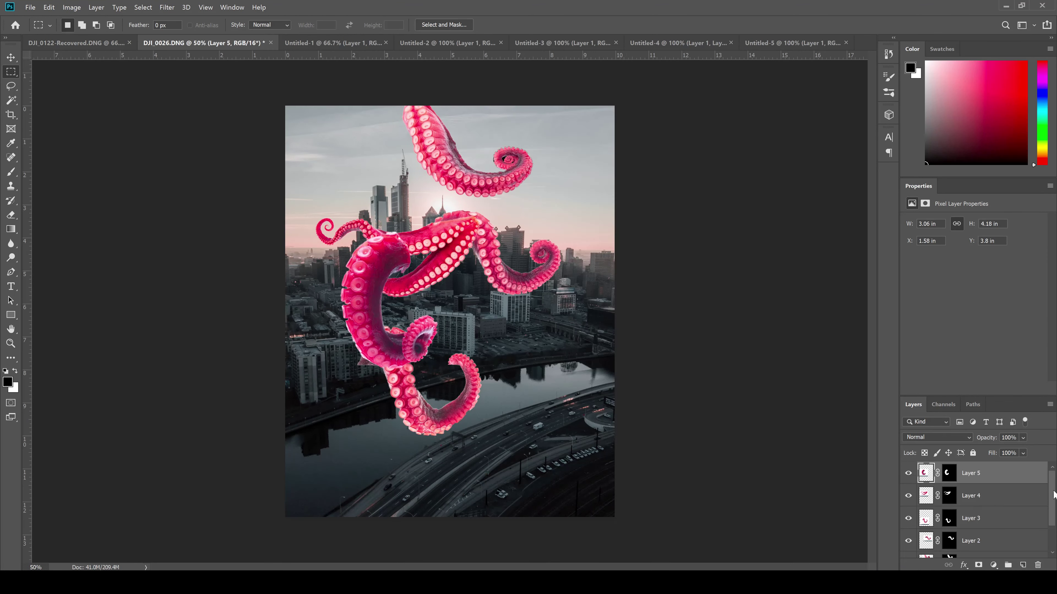
Commit the first tentacle, then flip the second horizontally, rotating and moving it into place.
key(Return)
click(971, 501)
key(ctrl+t)
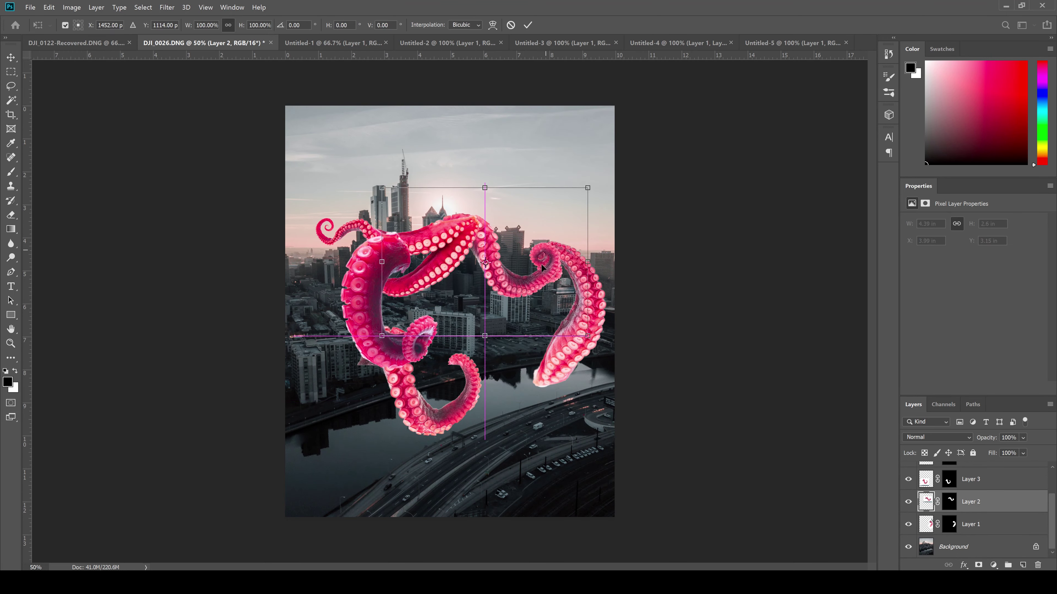
right_click(338, 349)
click(366, 489)
drag(366, 489, 406, 193)
key(Return)
Rotate the third tentacle toward the lower right.
click(971, 479)
key(ctrl+t)
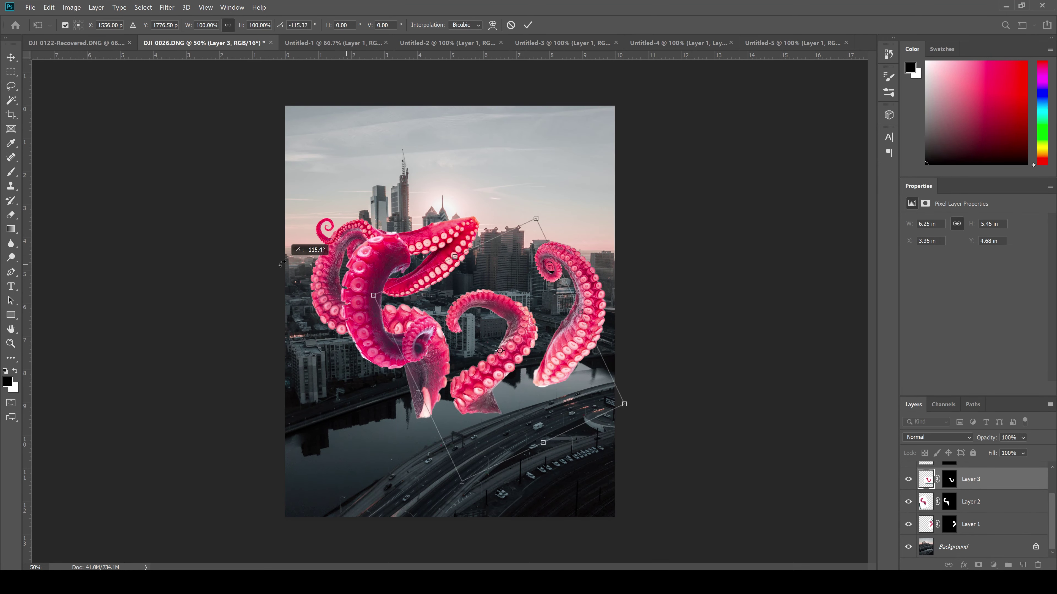
drag(470, 363, 581, 359)
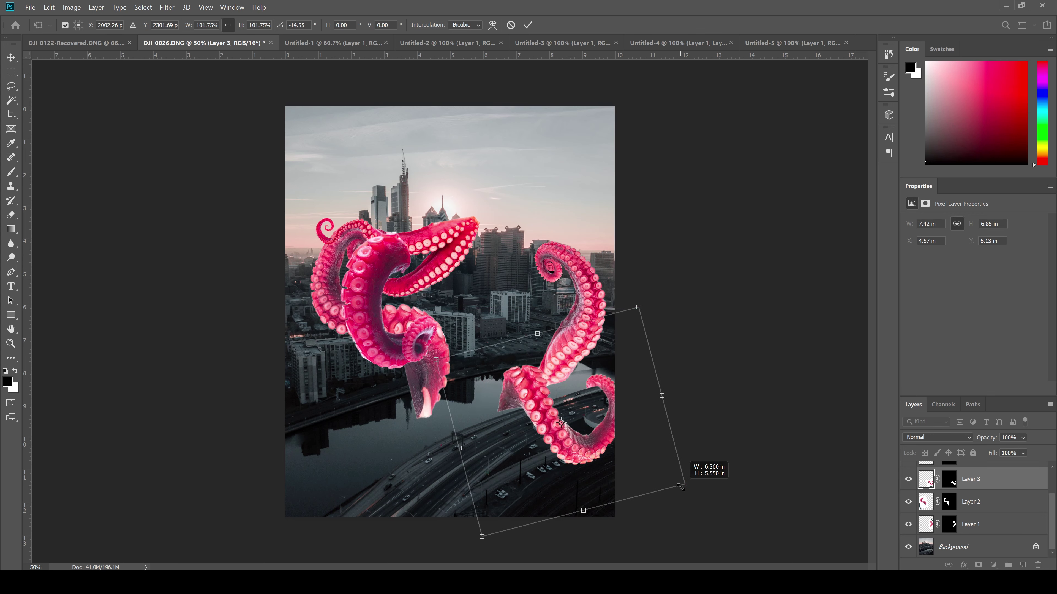
key(Return)
key(alt+bracketright)
Rotate the fourth tentacle upright above the skyline, then hide it.
key(ctrl+t)
drag(519, 253, 499, 200)
drag(478, 271, 533, 158)
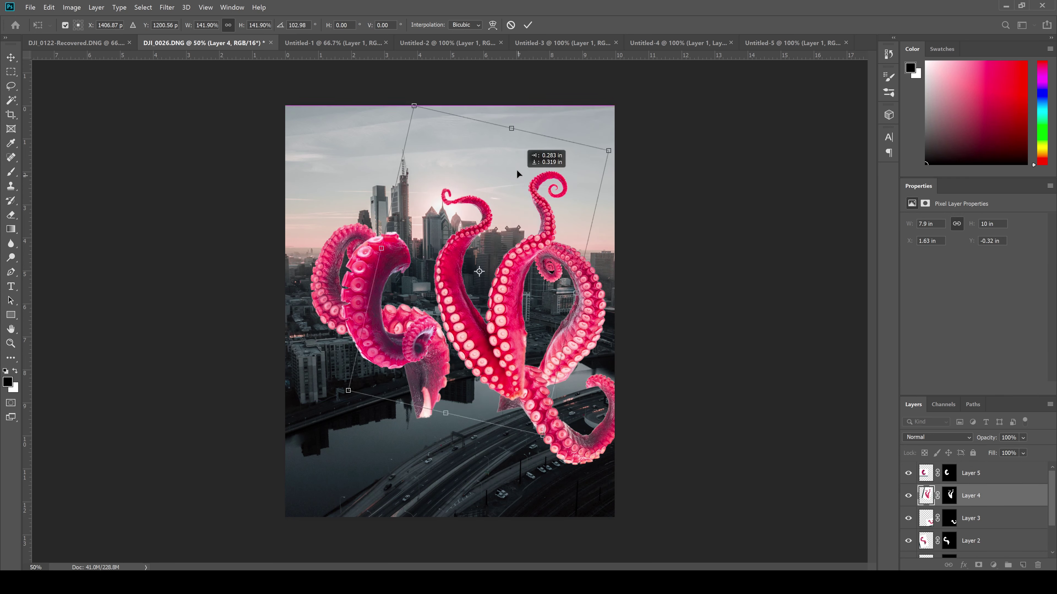
key(Return)
key(m)
click(908, 495)
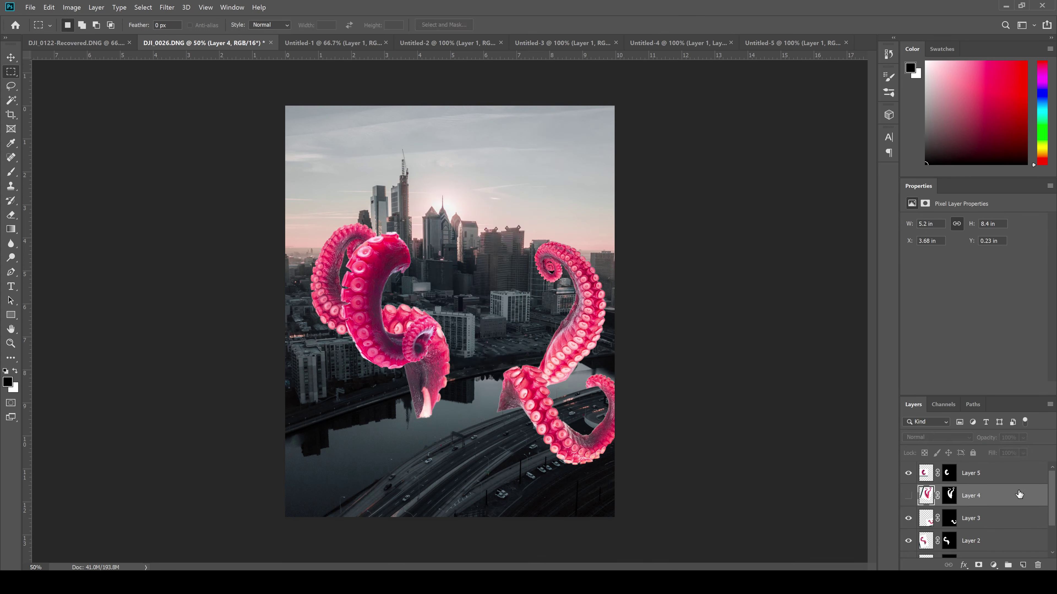
Scale the fifth tentacle to about 156%, rotate it about 157°, and place it over the city.
click(970, 473)
key(ctrl+t)
drag(269, 229, 316, 416)
drag(374, 300, 444, 332)
drag(454, 192, 470, 90)
drag(612, 137, 658, 204)
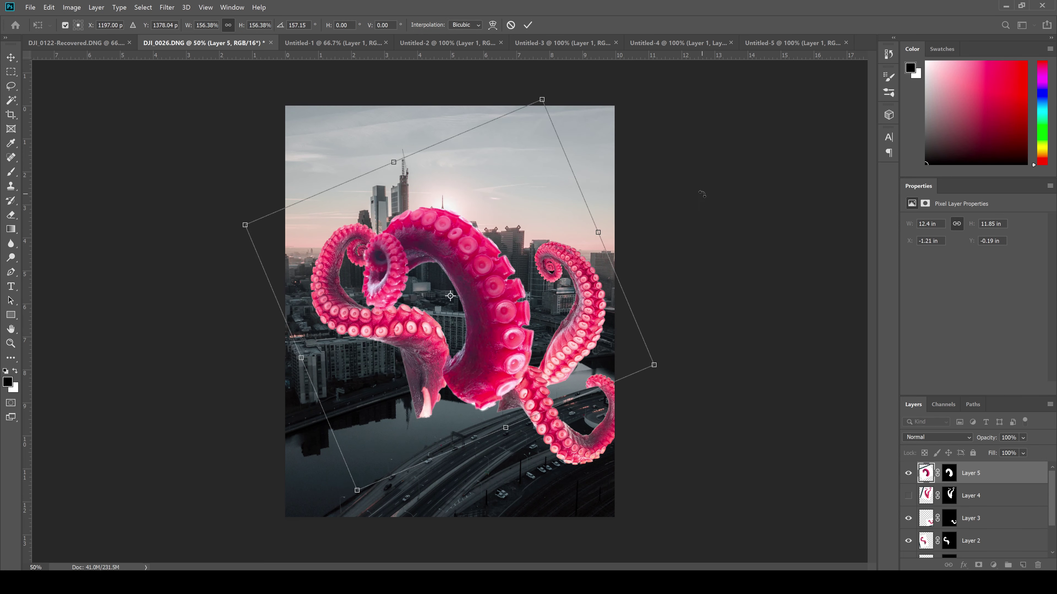
drag(541, 99, 518, 149)
drag(486, 225, 539, 182)
drag(588, 286, 554, 270)
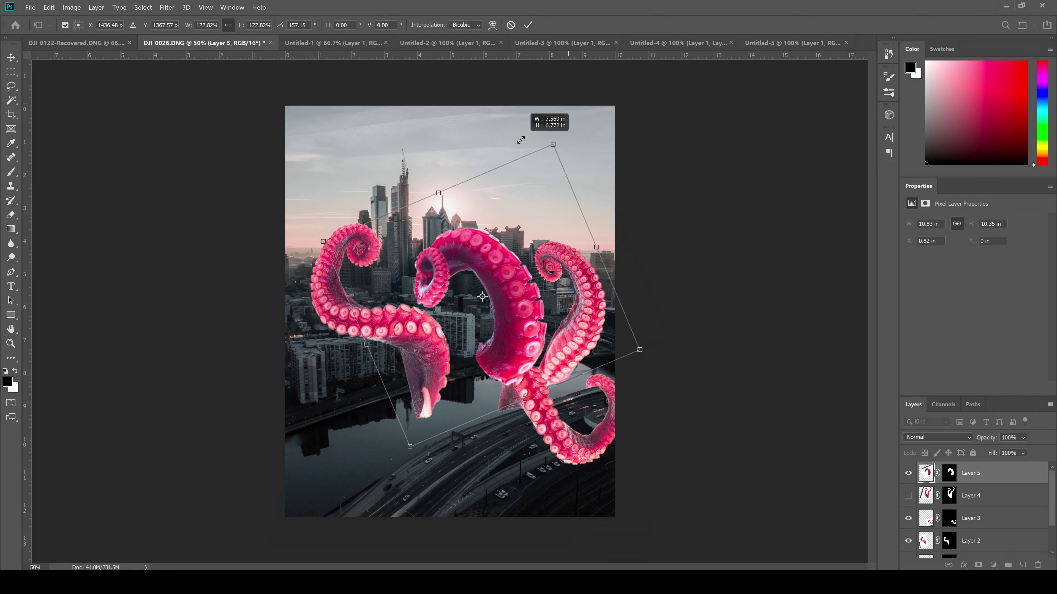
key(Return)
key(m)
Enlarge and tilt the left tentacle in Layer 2 over the towers.
scroll(1052, 514, down, 1)
click(971, 533)
key(ctrl+t)
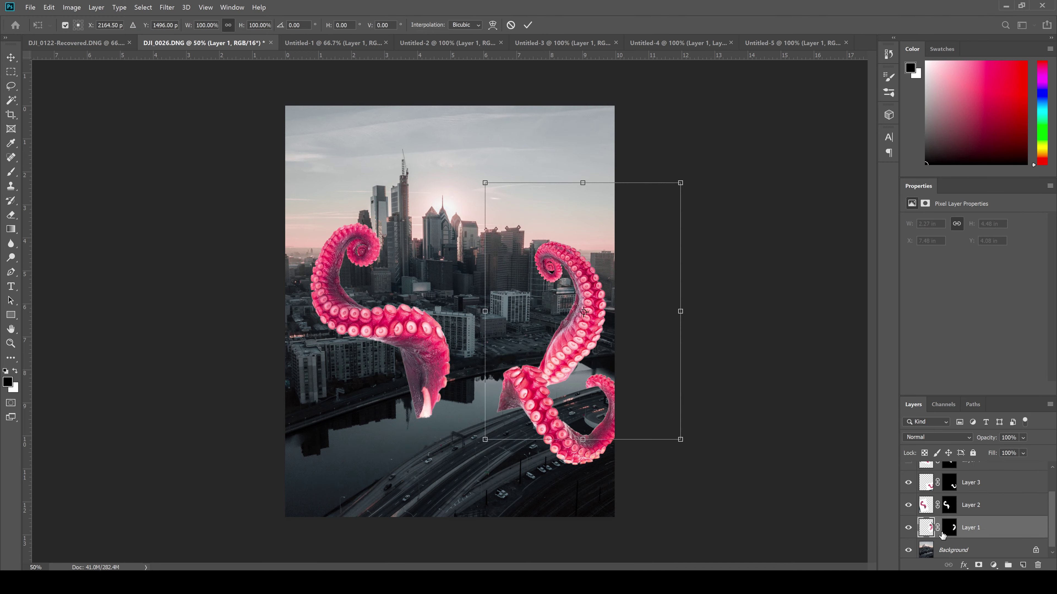
click(970, 510)
drag(286, 154, 227, 130)
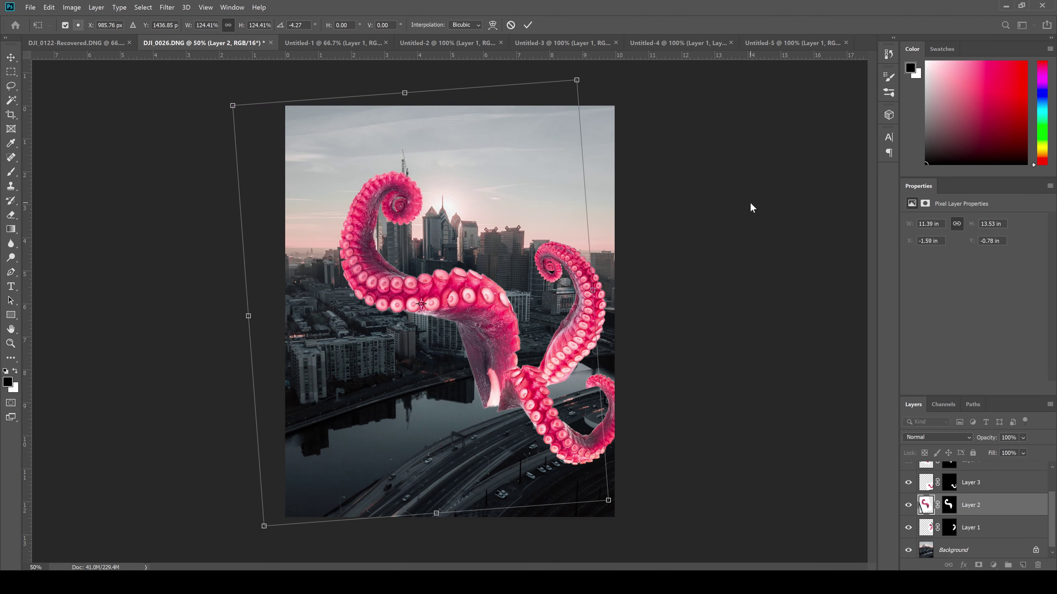
key(Return)
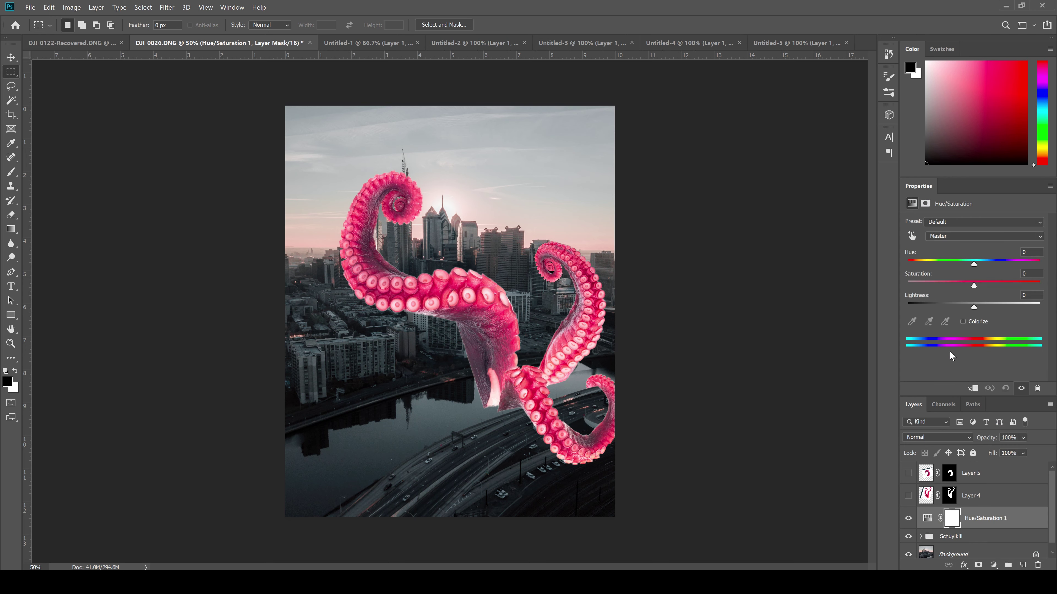
Set Hue/Saturation to Saturation -50, Lightness -42, and invert the Curves 1 mask.
mouse_move(974, 285)
mouse_down()
mouse_move(940, 286)
mouse_move(941, 309)
mouse_move(967, 287)
mouse_up()
key(ctrl+i)
key(x)
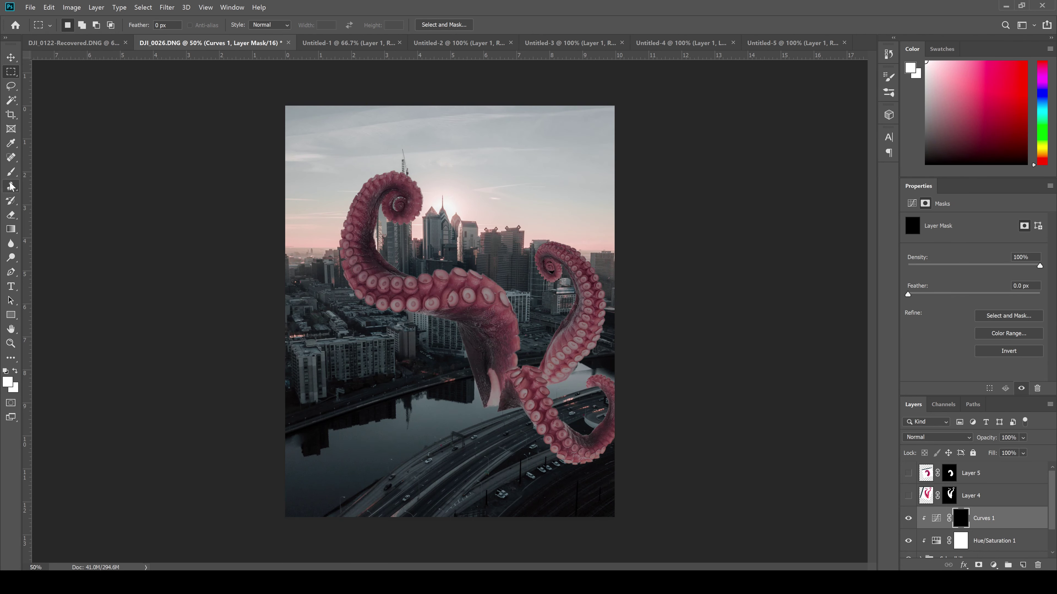
key(b)
Paint white on the Curves mask to brighten the left tentacle, right tentacle and lower-right curl.
mouse_move(366, 271)
mouse_down()
mouse_move(400, 158)
mouse_move(411, 290)
mouse_move(457, 373)
mouse_move(488, 375)
mouse_move(403, 165)
mouse_up()
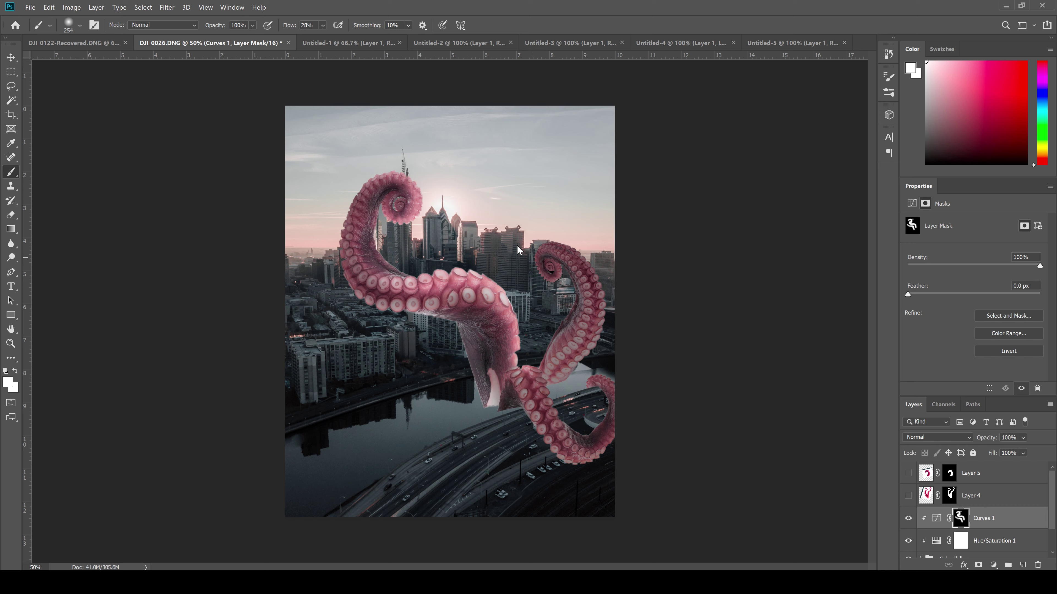
drag(551, 296, 532, 340)
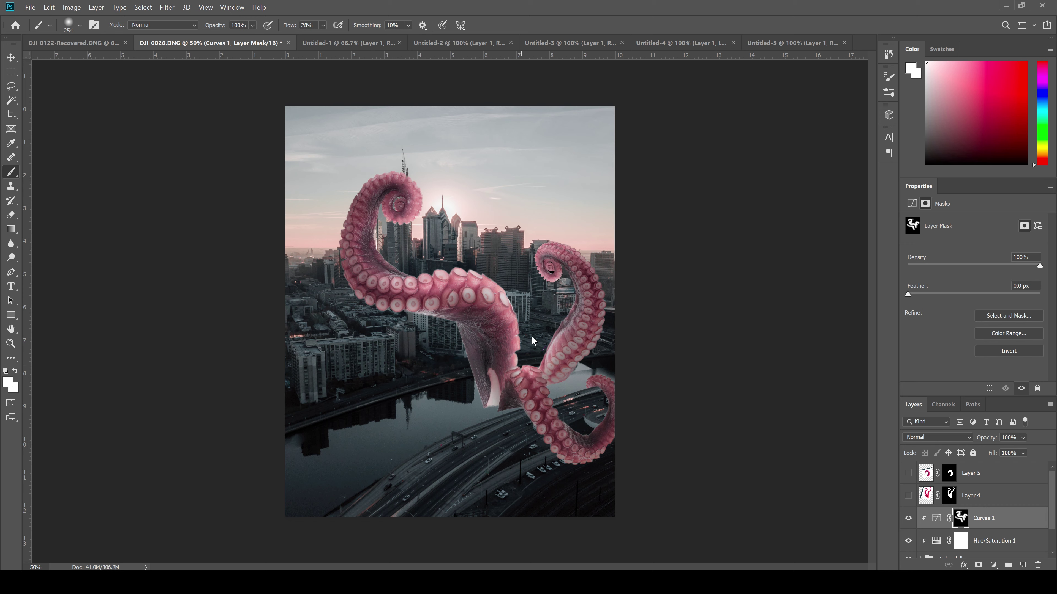
drag(557, 283, 540, 257)
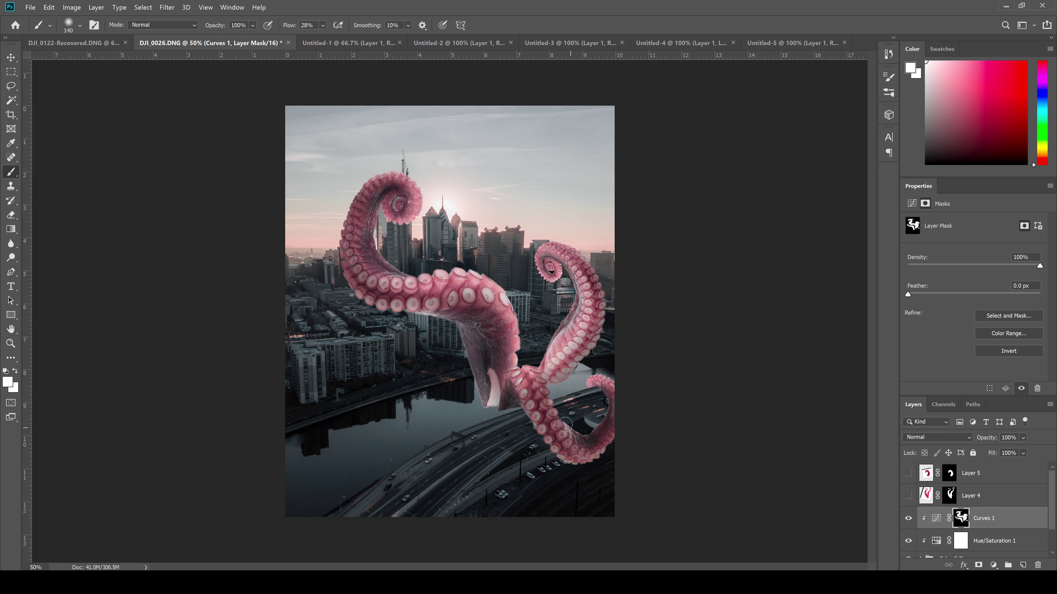
drag(565, 425, 549, 392)
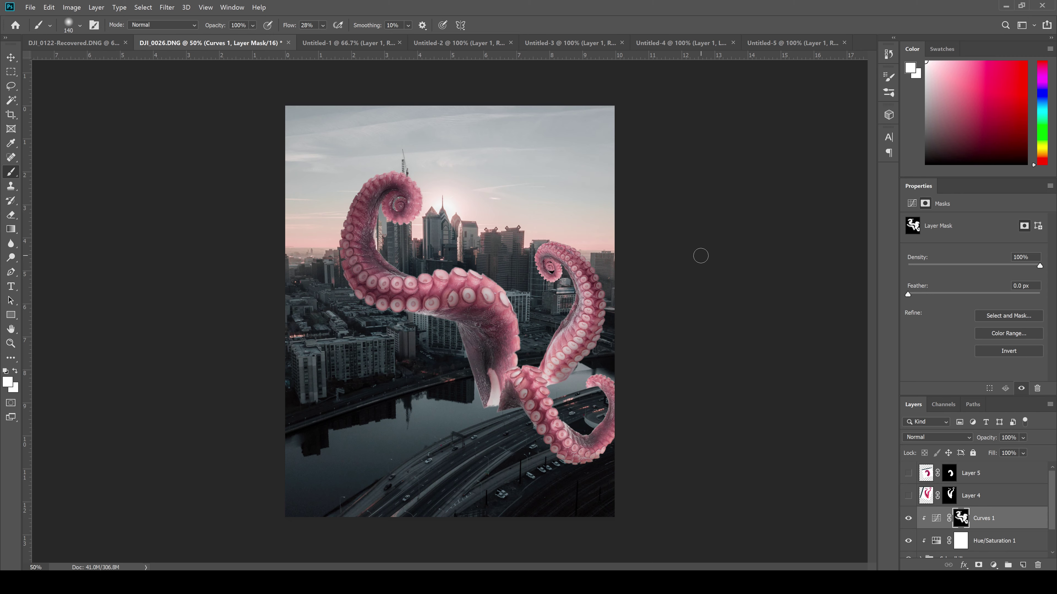
key(alt+bracketleft)
key(alt+bracketleft)
key(alt+bracketleft)
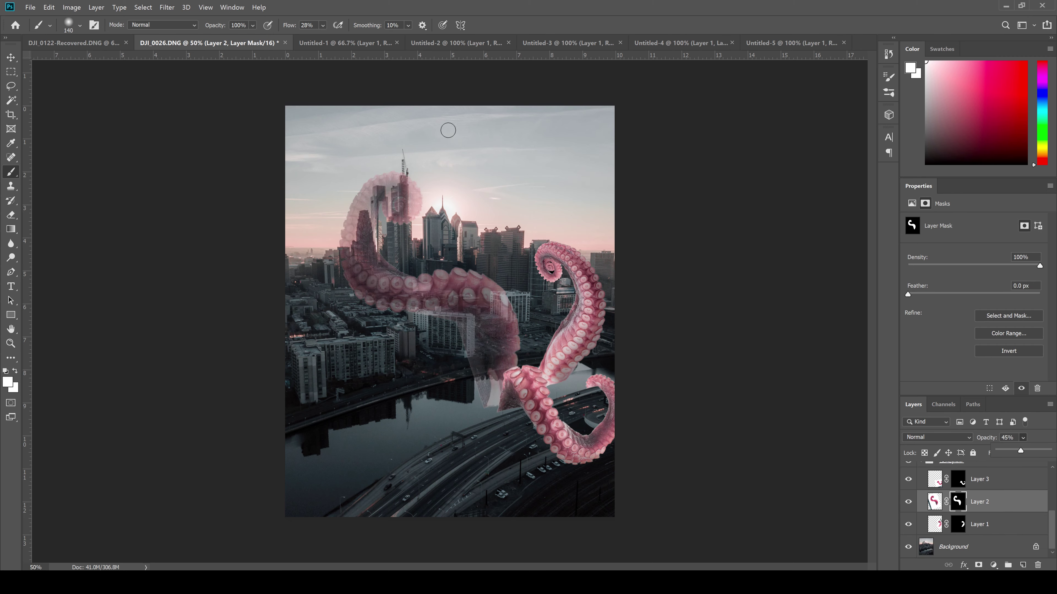
Mask out the tentacle swirl over the tower on Layer 2, temporarily lowering its opacity.
key(ctrl+plus)
key(ctrl+plus)
scroll(624, 174, up, 3)
drag(1023, 438, 1033, 454)
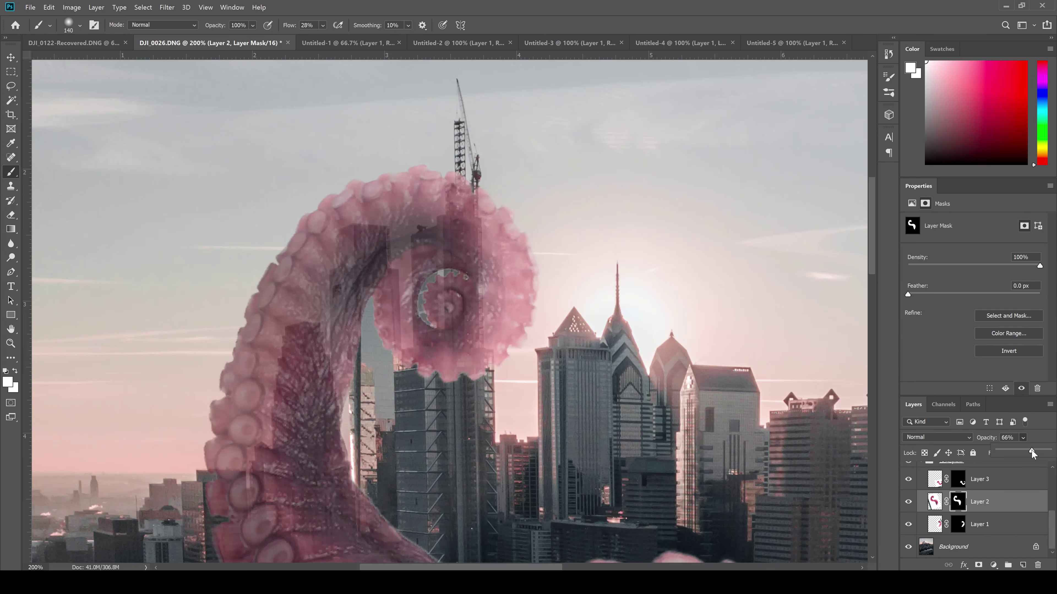
key(x)
mouse_move(466, 271)
mouse_down()
mouse_move(416, 300)
mouse_move(412, 279)
mouse_up()
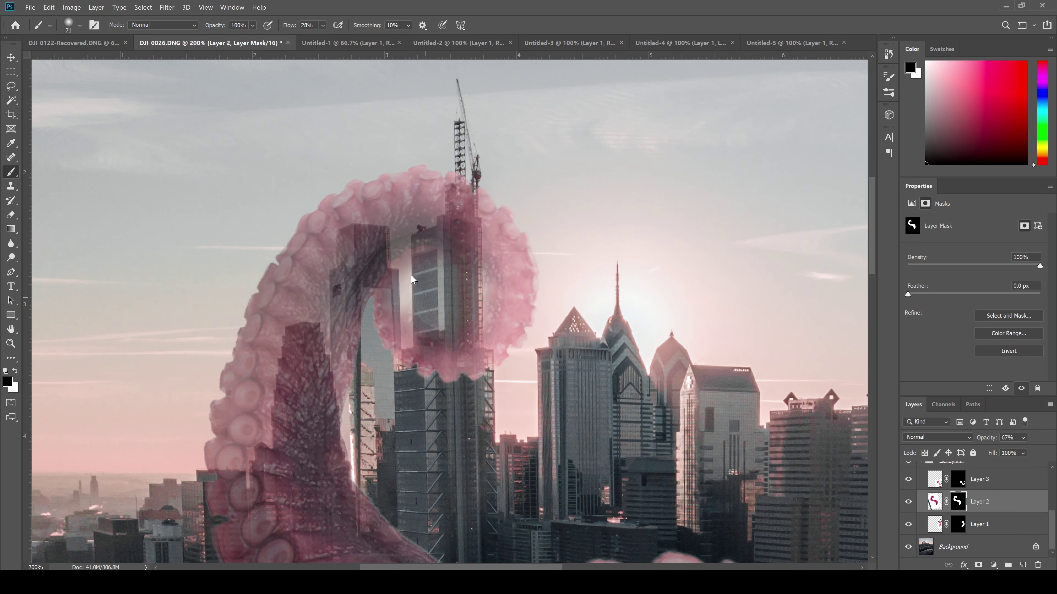
drag(1023, 438, 1048, 450)
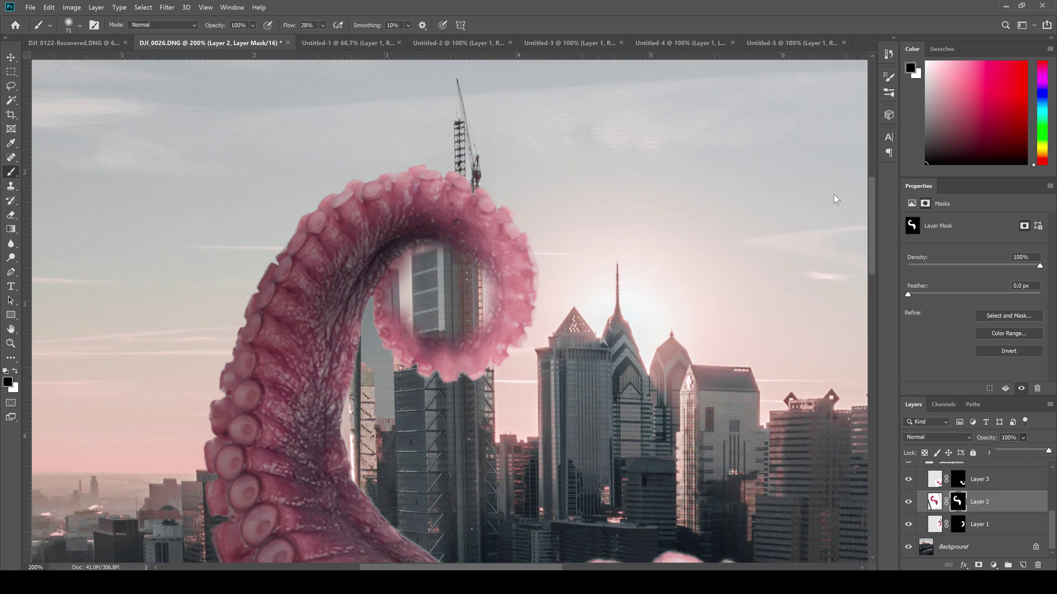
Refine Layer 2's mask, restoring the tentacle near the inner ring edge and hiding more by the tower.
scroll(836, 200, down, 2)
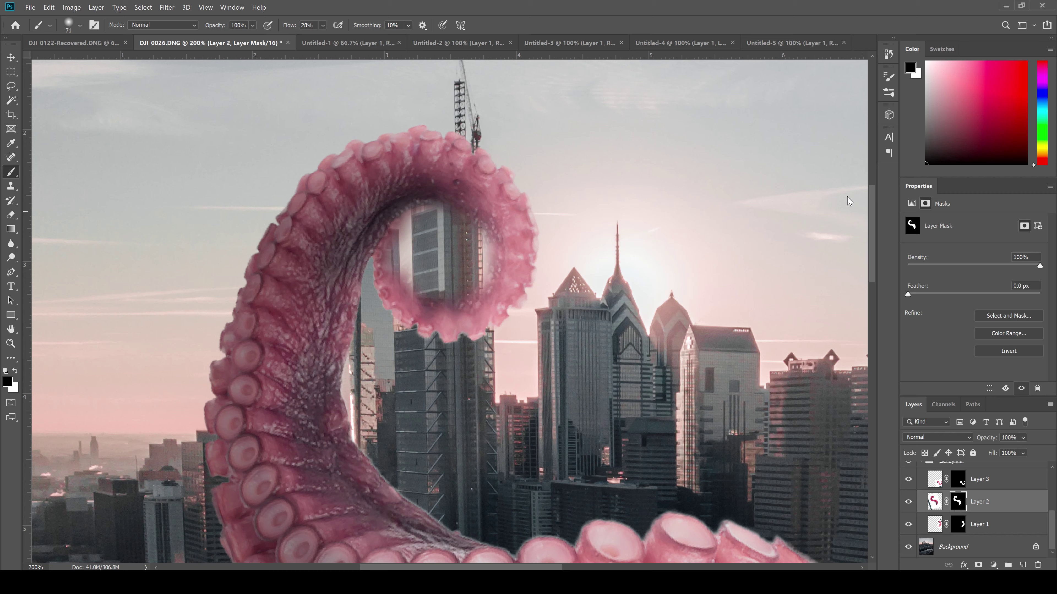
key(x)
drag(399, 221, 371, 305)
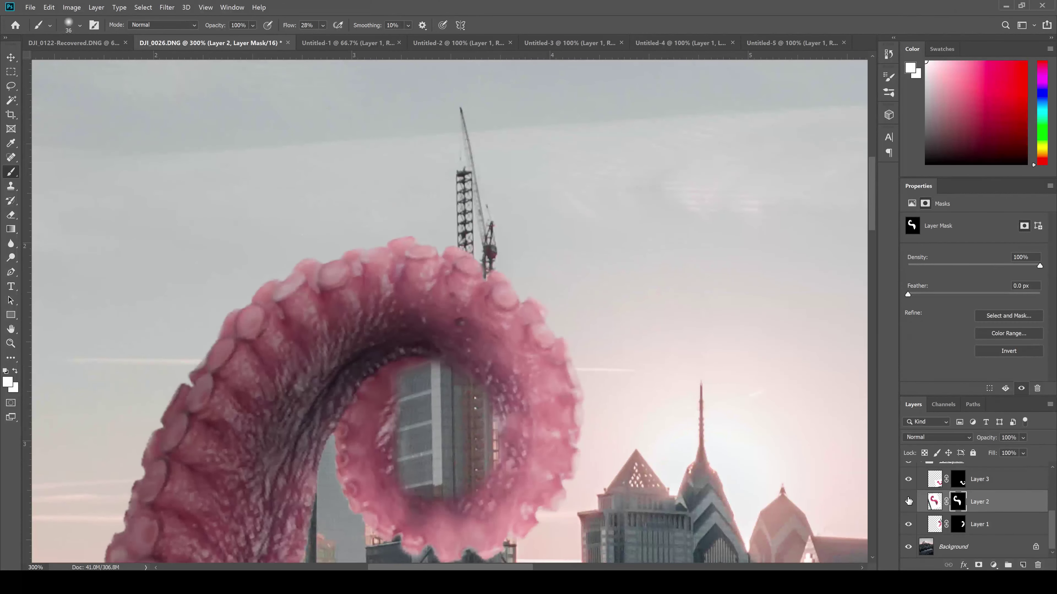
scroll(855, 175, down, 3)
key(x)
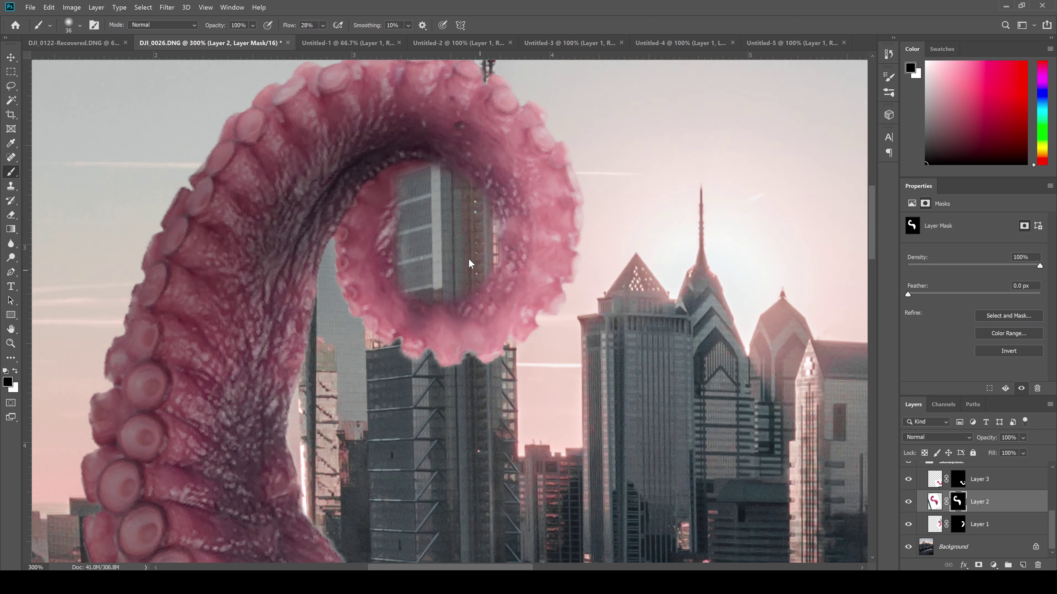
drag(479, 266, 418, 292)
Lower Layer 2 to 64% opacity and review the whole image before returning to its mask.
key(6)
key(4)
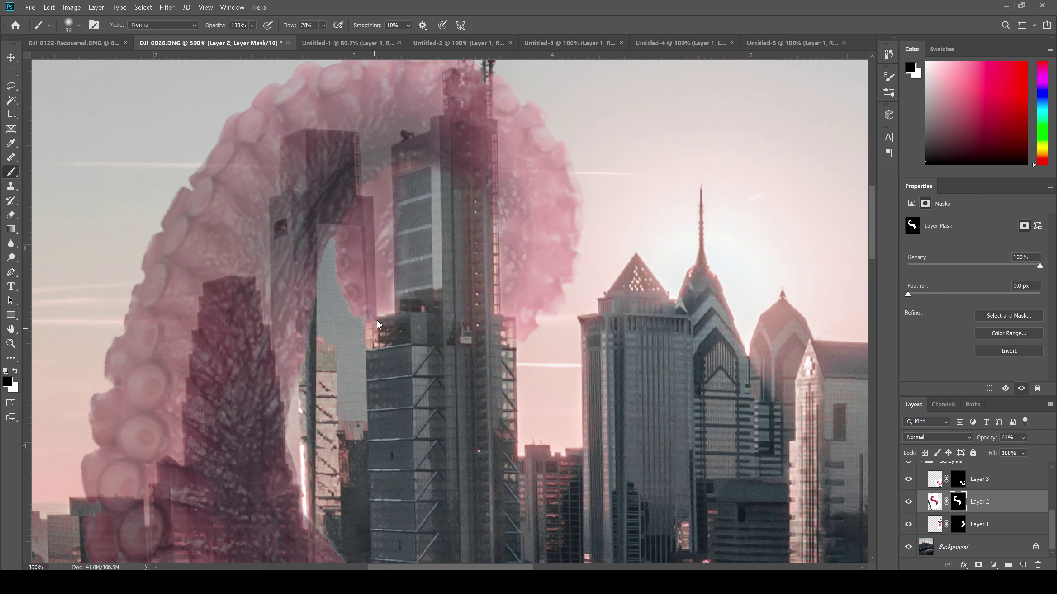
key(backslash)
key(ctrl+minus)
key(ctrl+minus)
key(ctrl+minus)
key(ctrl+minus)
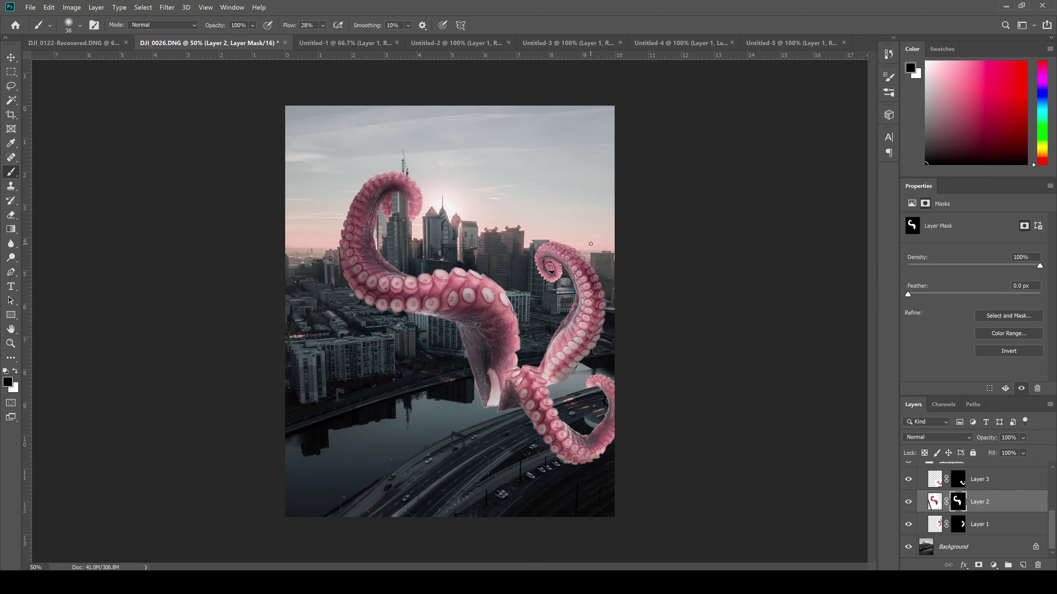
key(alt+bracketright)
key(alt+bracketright)
key(alt+bracketright)
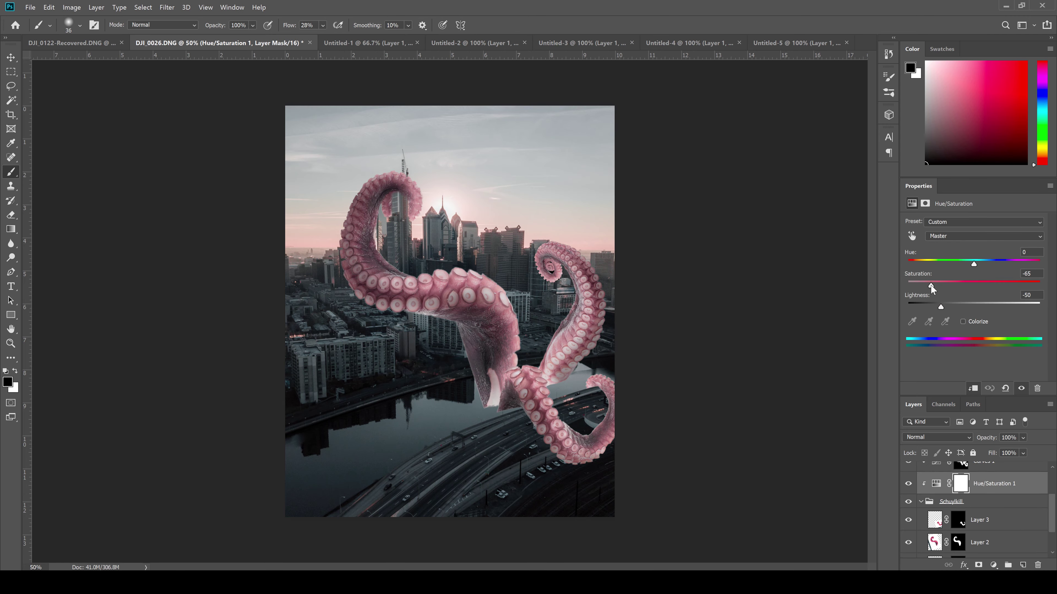
key(alt+bracketleft)
key(alt+bracketleft)
key(alt+bracketleft)
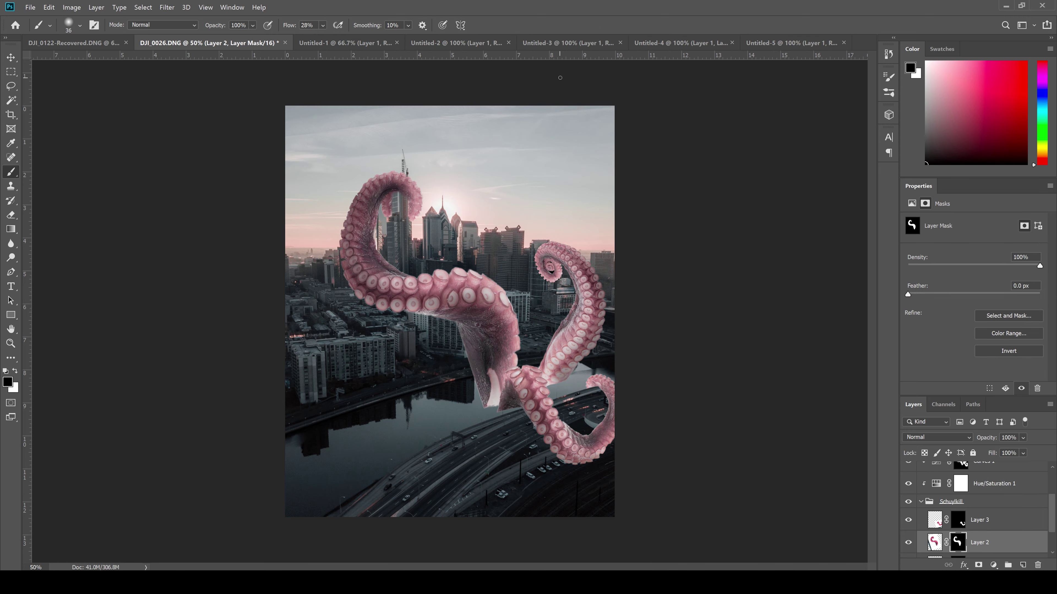
Zoom in on the tentacle curl by the tower and touch up its mask.
key(ctrl+plus)
key(ctrl+plus)
key(ctrl+plus)
key(backslash)
scroll(665, 191, up, 5)
key(x)
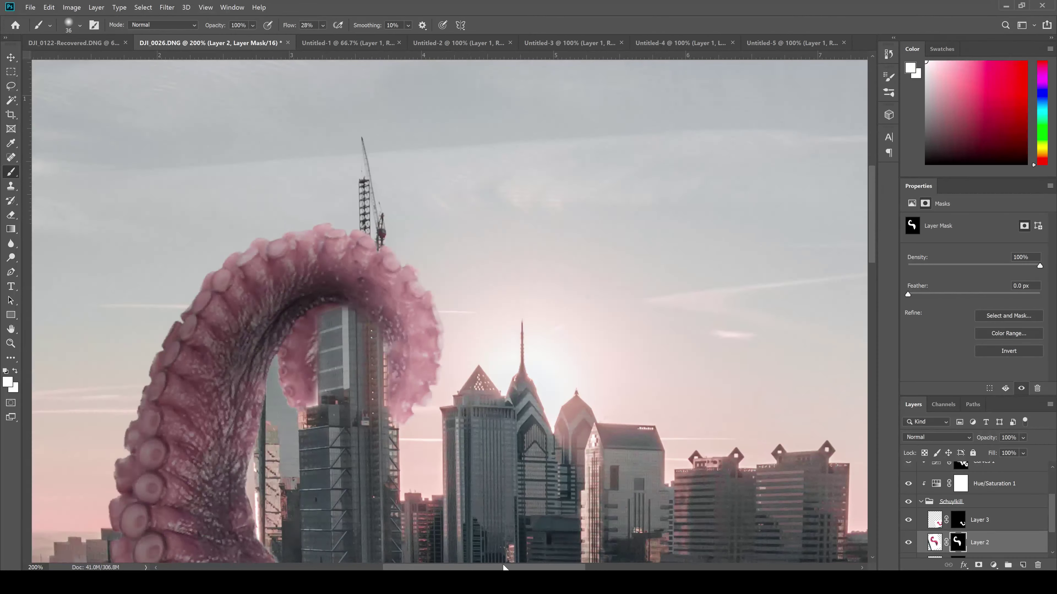
scroll(665, 191, left, 4)
scroll(665, 190, up, 5)
scroll(523, 359, left, 4)
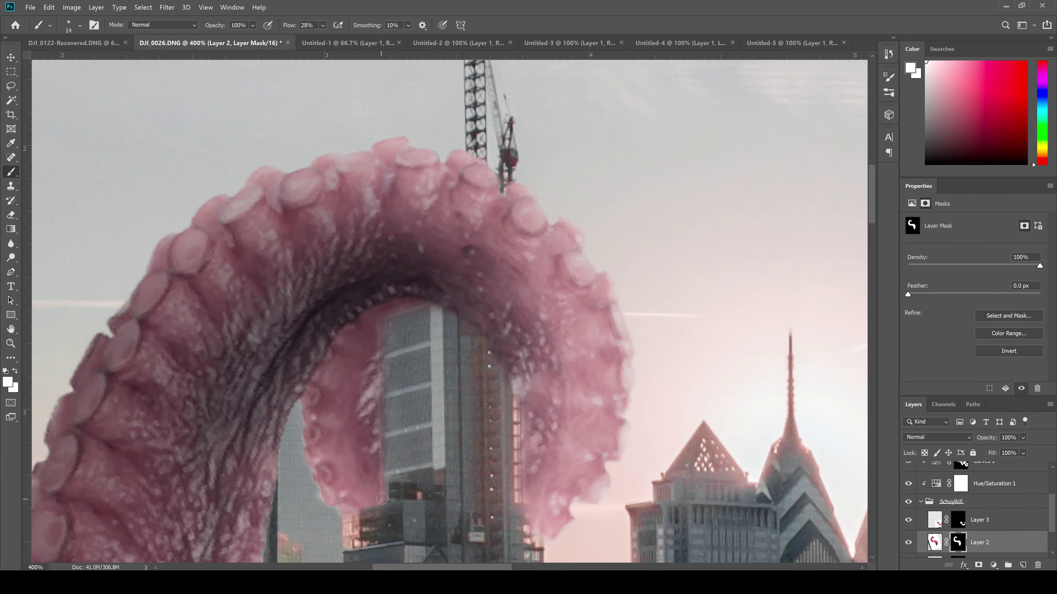
key(x)
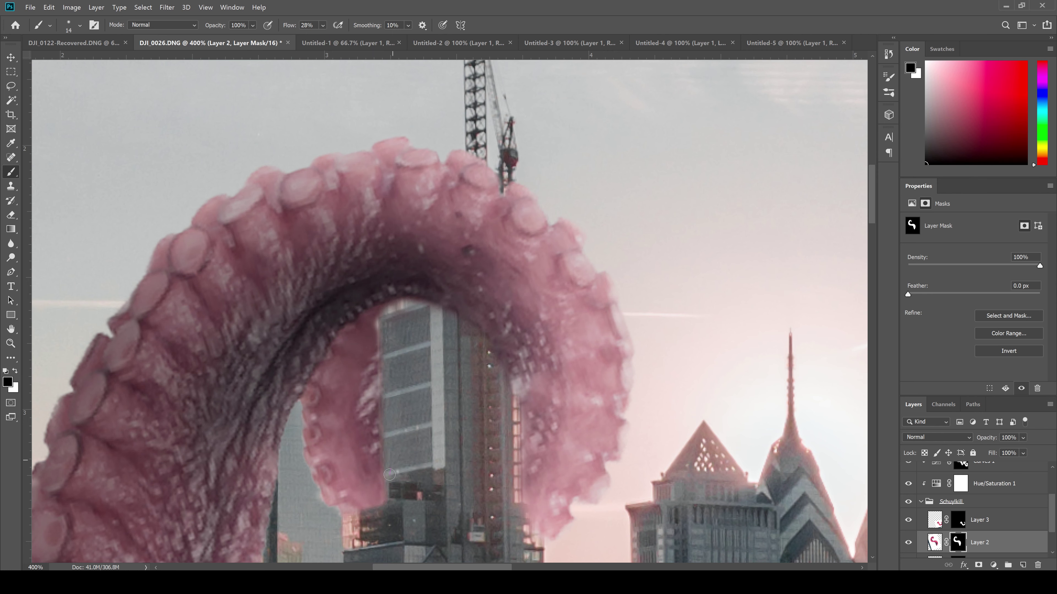
key(x)
key(ctrl+1)
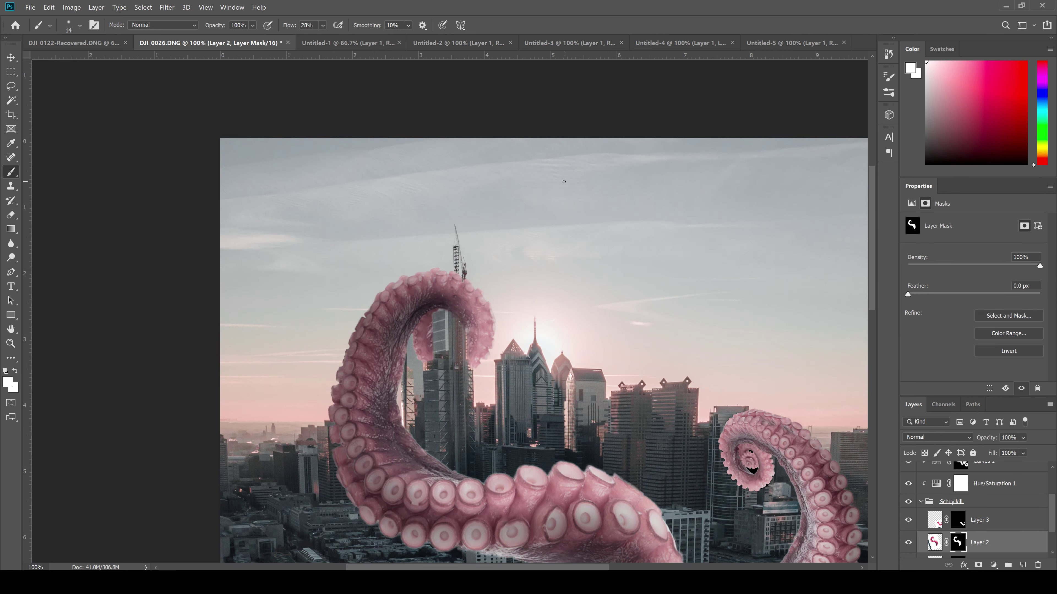
key(ctrl+minus)
key(ctrl+minus)
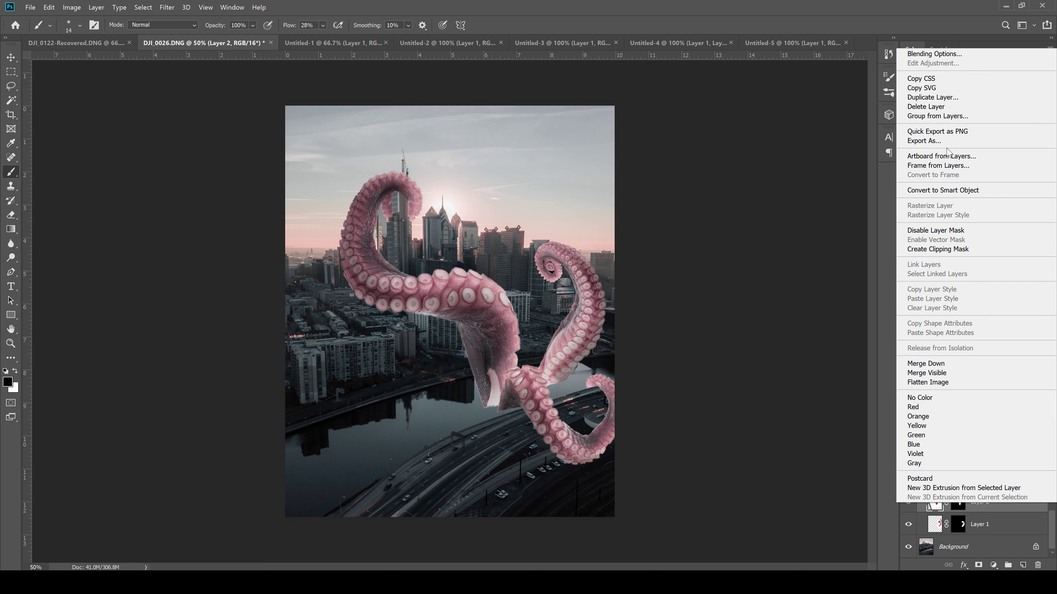
Duplicate Layer 2 into a vertically flipped reflection on the river at 58% opacity.
key(d)
key(ctrl+j)
key(ctrl+t)
right_click(661, 403)
click(592, 282)
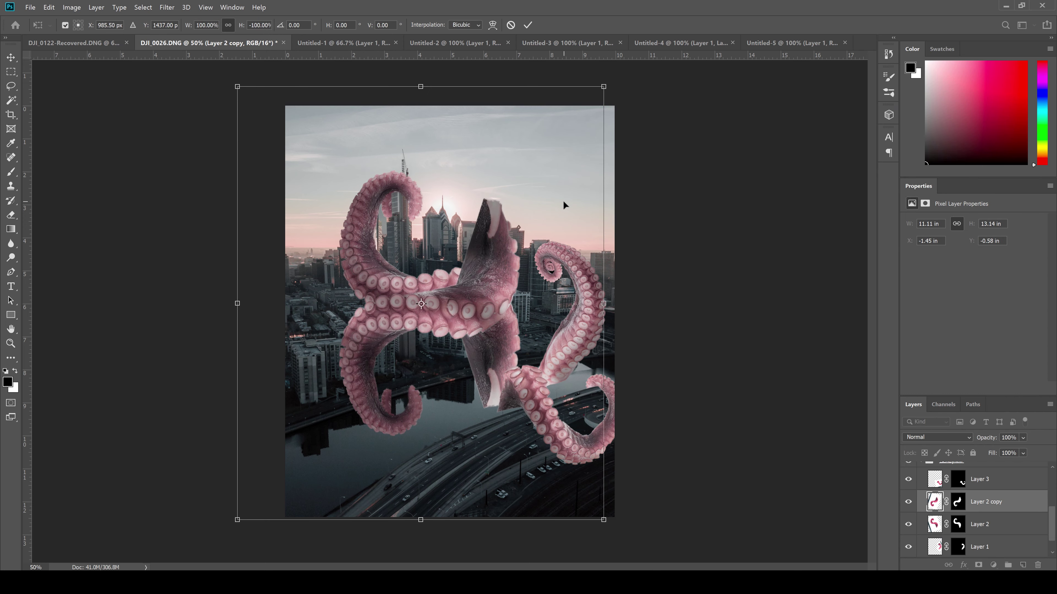
key(super)
key(super)
drag(1049, 451, 1026, 450)
drag(421, 304, 421, 441)
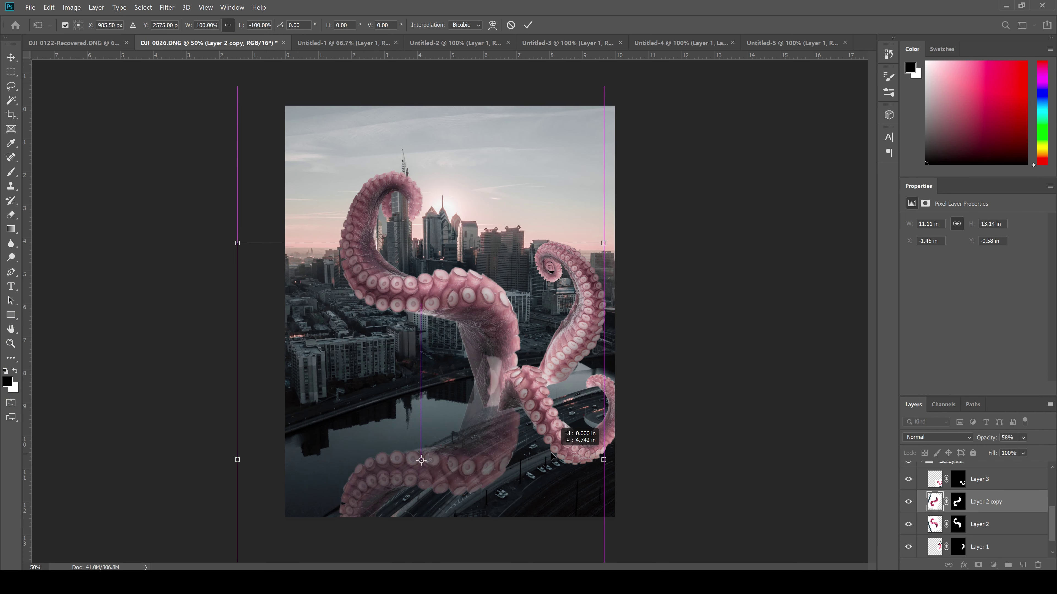
key(Return)
click(167, 7)
Apply waterrippledisplace.psd, fade the Layer 2 copy to 45%, and mask it off the highway.
double_click(128, 83)
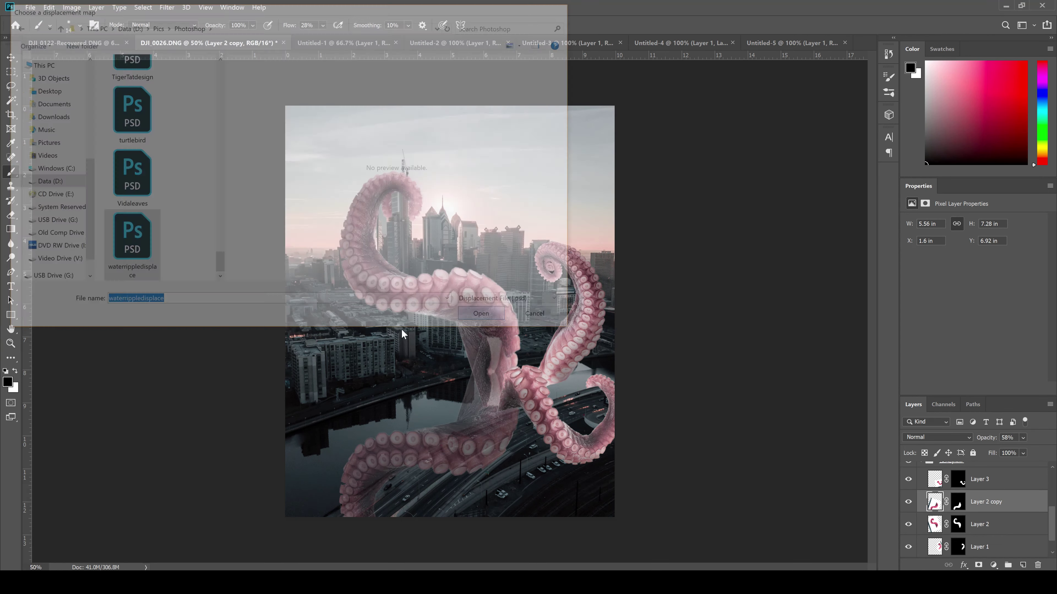
drag(1023, 437, 1018, 453)
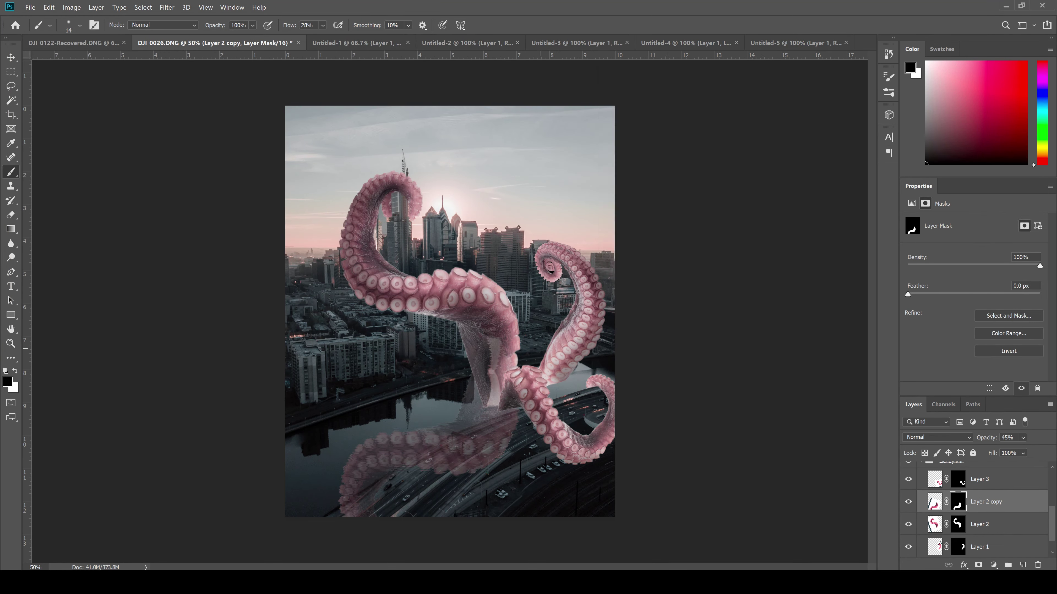
key(ctrl+1)
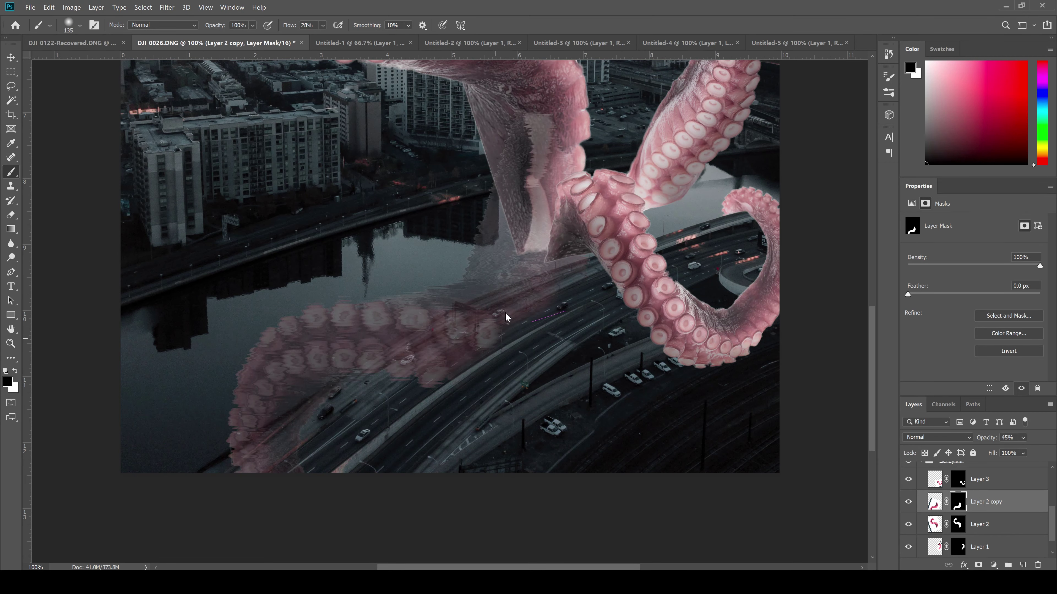
drag(506, 317, 471, 335)
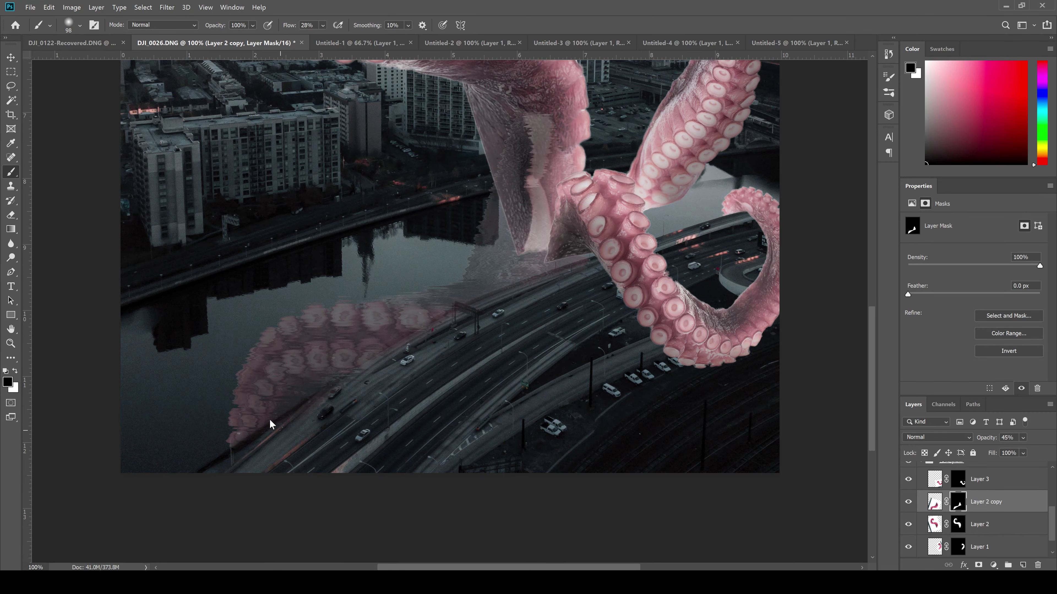
key(ctrl+plus)
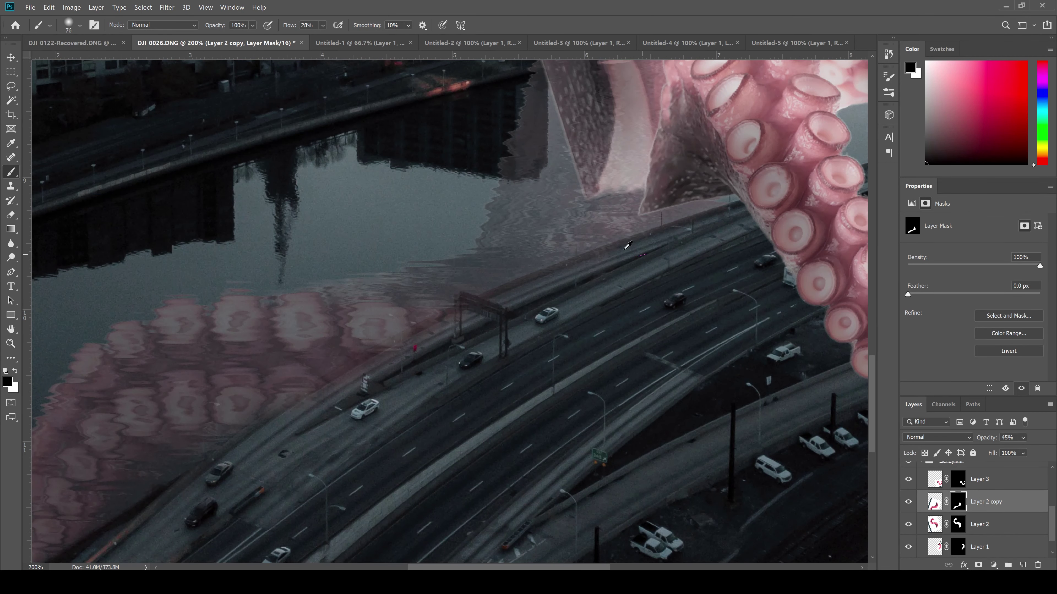
alt+right_click(628, 245)
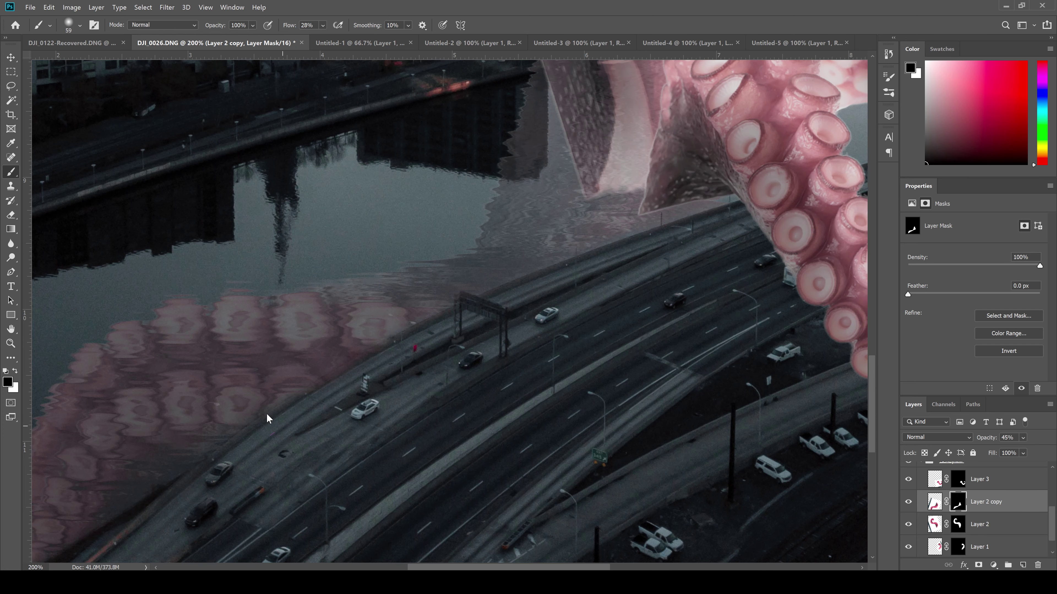
key(ctrl+minus)
key(ctrl+minus)
key(ctrl+minus)
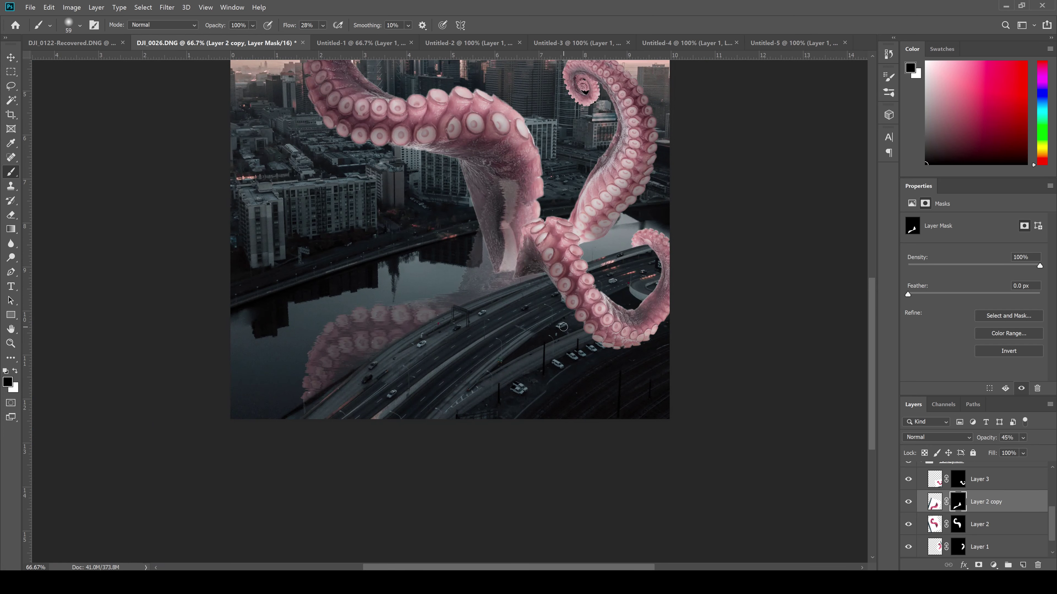
Make a second copy of Layer 2, flip it onto the water, and blend it with Linear Burn.
click(980, 524)
key(ctrl+j)
key(ctrl+t)
drag(412, 125, 465, 400)
key(Return)
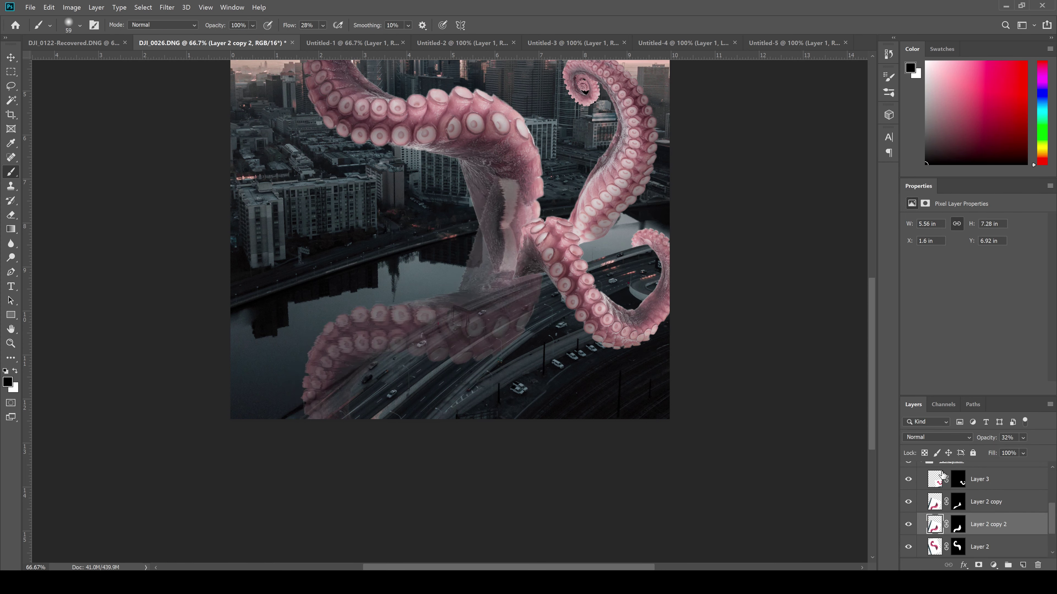
click(937, 437)
click(920, 433)
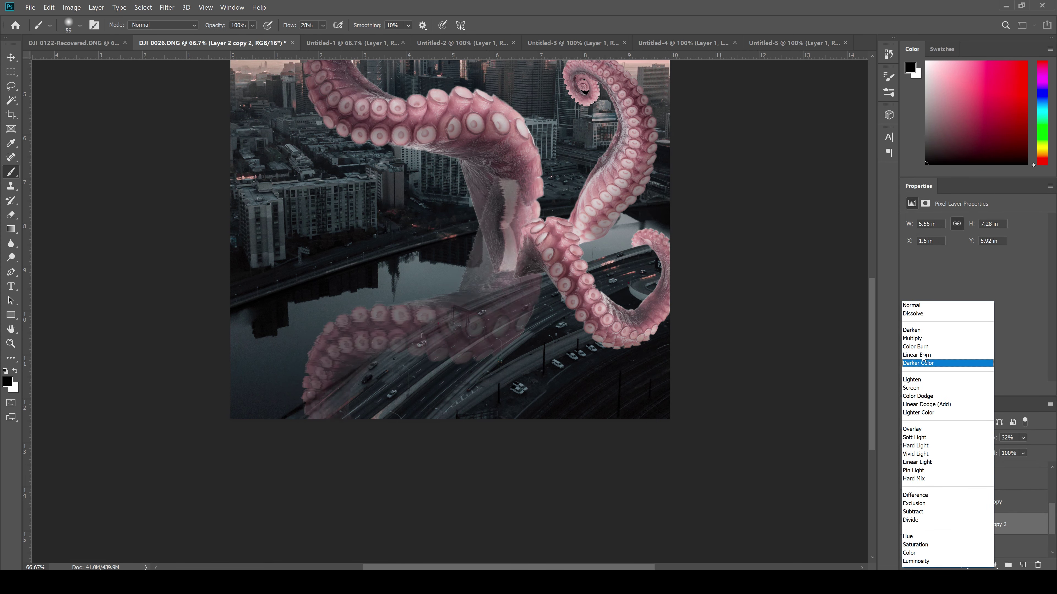
click(921, 354)
Set the brush to 254 and Gaussian-blur the second reflection copy.
click(957, 524)
drag(424, 246, 357, 296)
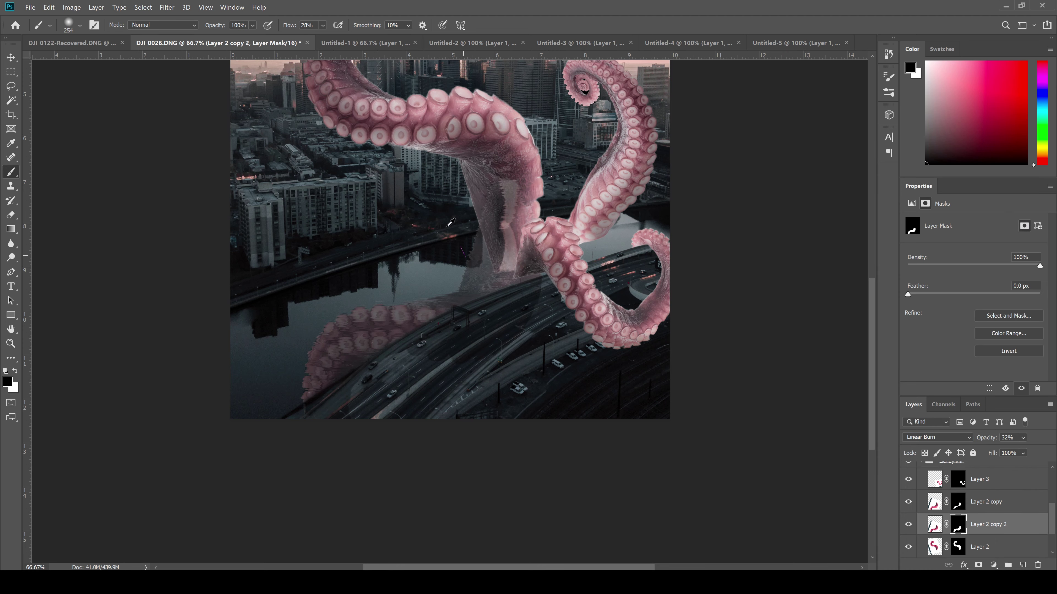
key(ctrl+2)
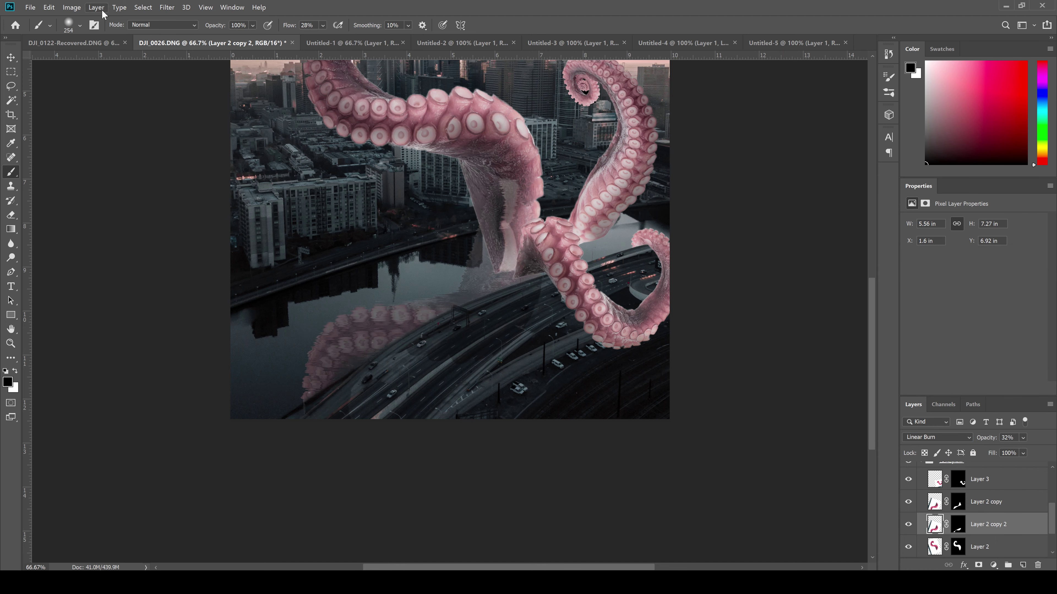
key(ctrl+alt+f)
key(Return)
key(b)
key(ctrl+0)
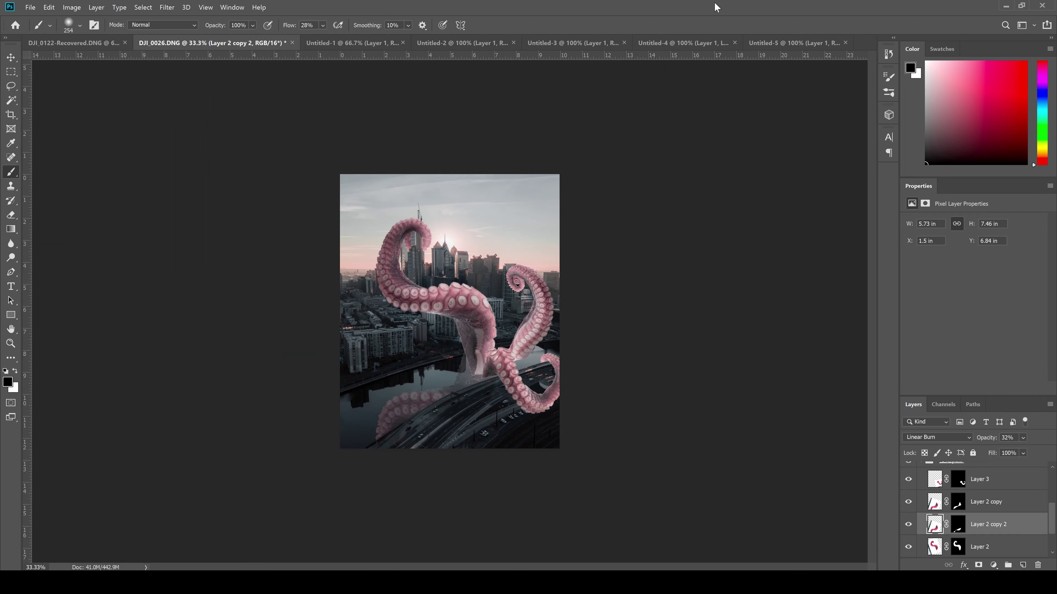
key(ctrl+1)
Shrink the brush to 94 and fade the Layer 2 copy reflection to about 20% opacity.
click(957, 501)
key(bracketleft)
key(bracketleft)
key(bracketleft)
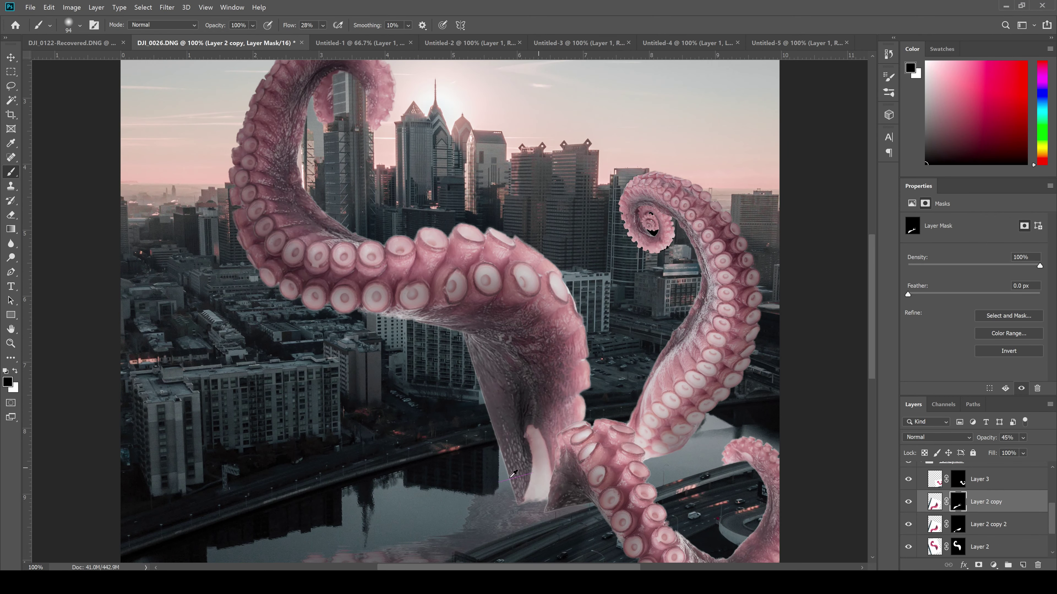
key(ctrl+minus)
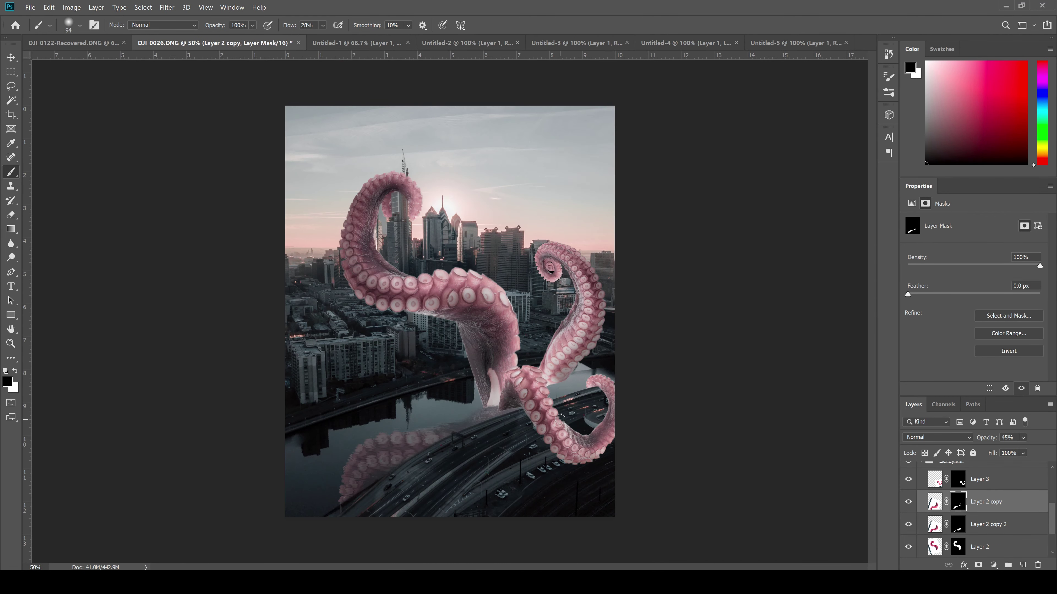
click(934, 502)
click(1023, 437)
drag(1020, 449, 1013, 454)
Set the Layer 2 copy reflection to Multiply blending at 45% opacity.
click(937, 437)
click(924, 398)
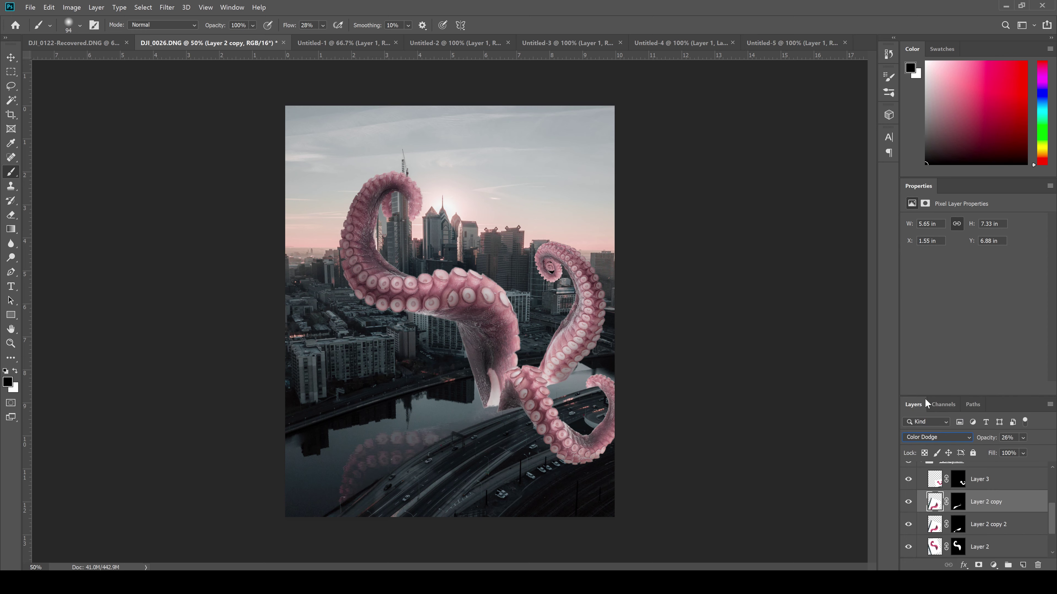
click(937, 437)
click(921, 340)
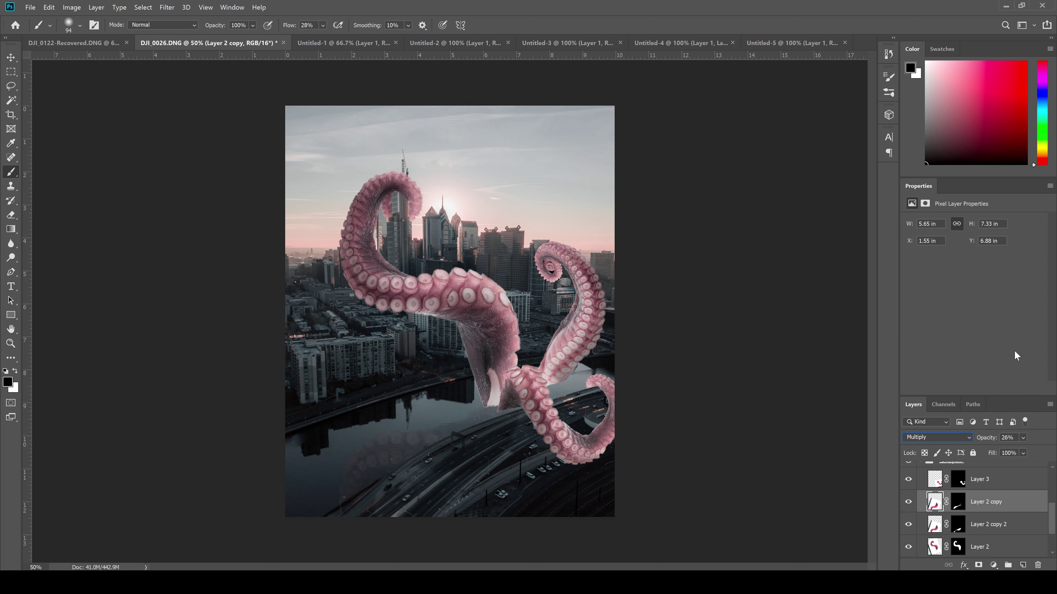
click(1023, 438)
drag(1011, 451, 1015, 450)
Move the right tentacle on Layer 1 slightly left and down.
scroll(934, 537, down, 2)
click(935, 526)
key(ctrl+t)
drag(561, 316, 541, 329)
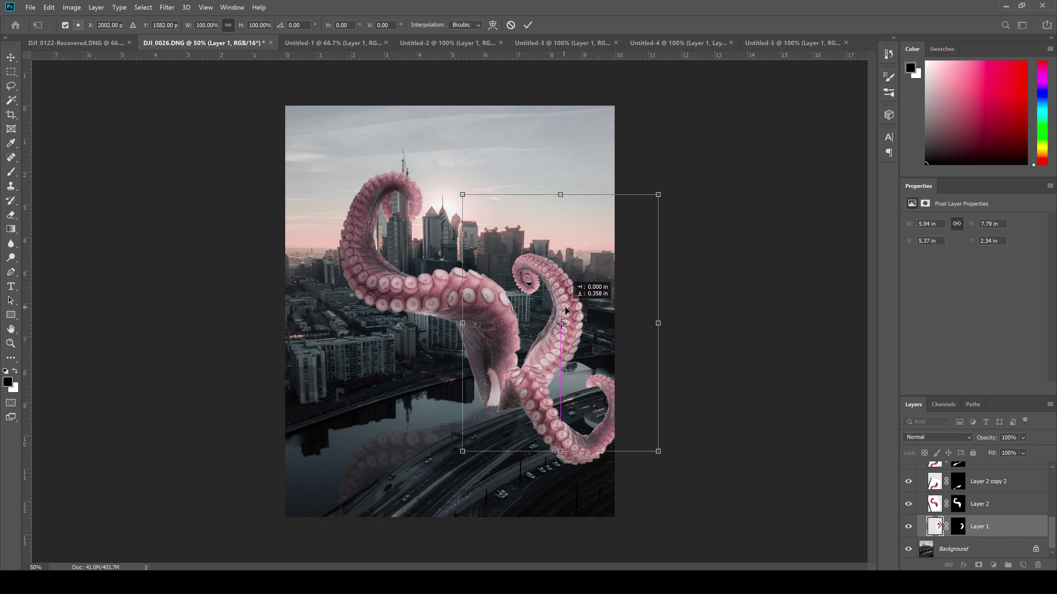
key(Return)
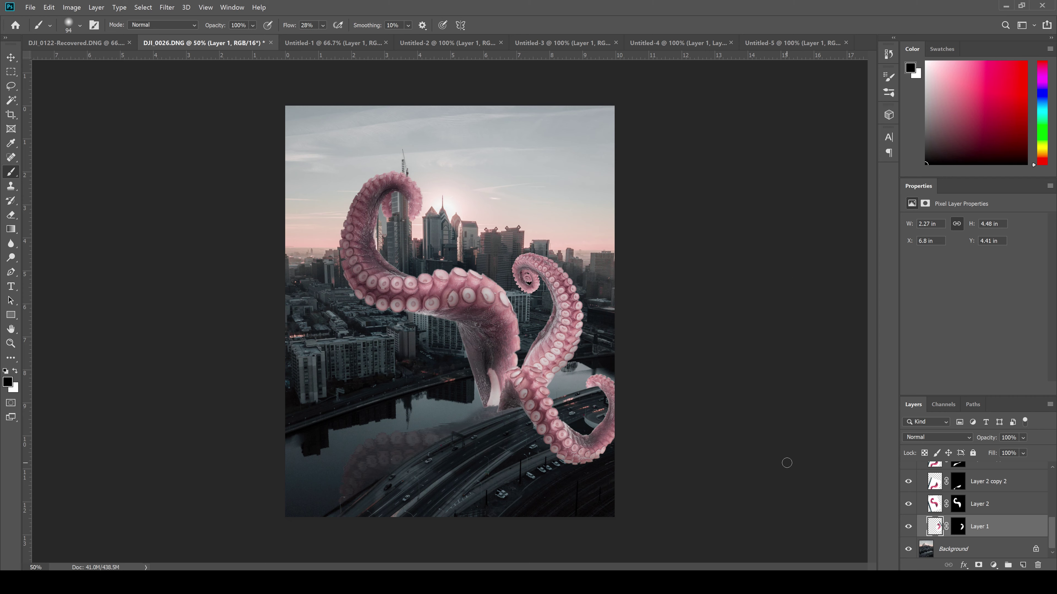
Duplicate the right tentacle, flip the copy vertically, and move it down into the water.
key(ctrl+alt+j)
key(Return)
key(ctrl+t)
drag(590, 401, 556, 412)
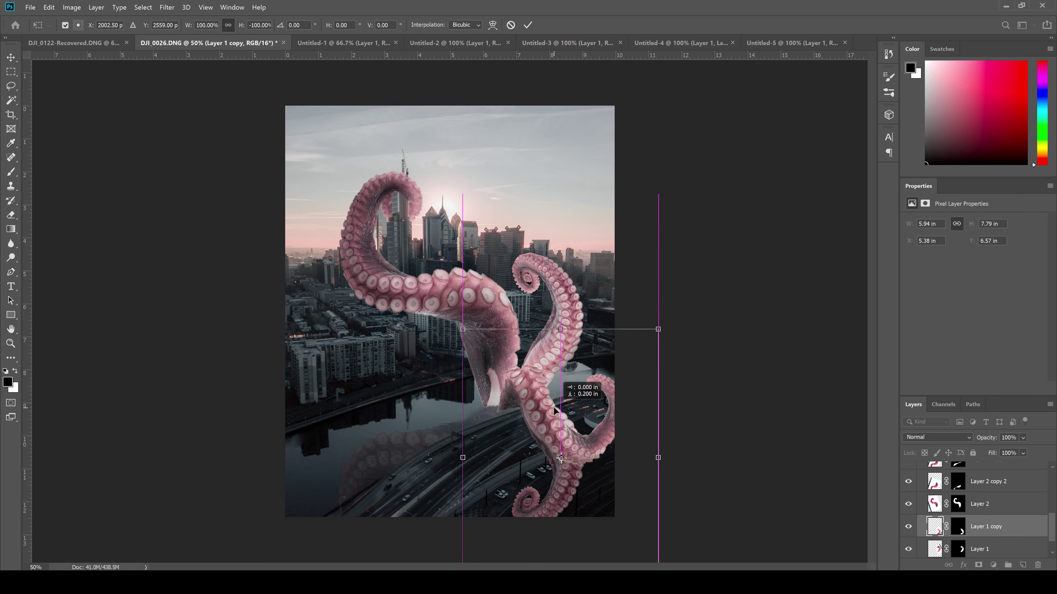
key(Return)
click(936, 437)
Blend the tentacle reflection copy as Color Burn at about 26% opacity and Gaussian-blur it.
key(b)
click(936, 437)
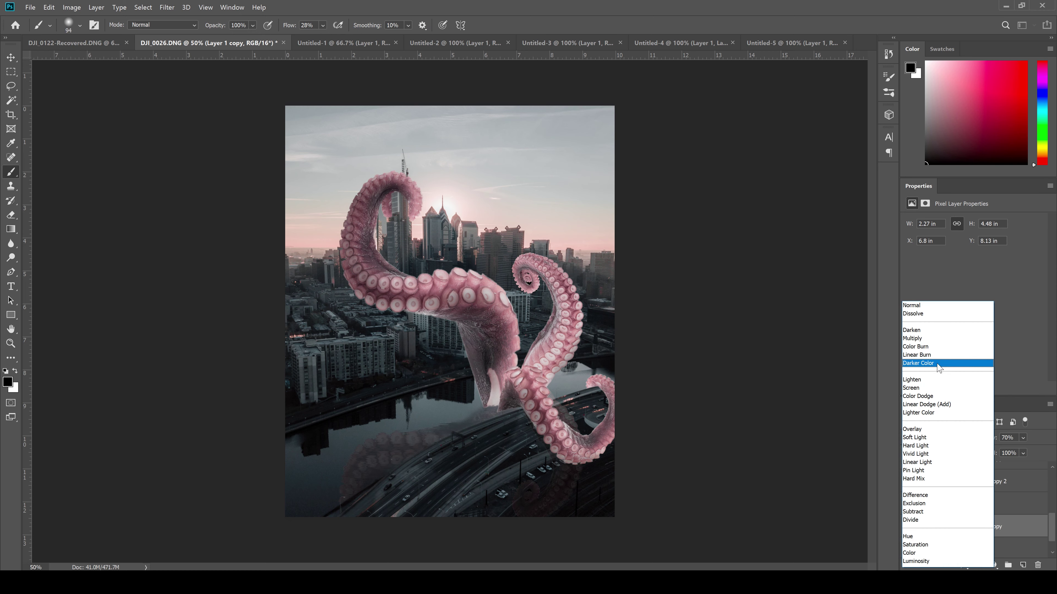
click(931, 347)
drag(1022, 437, 1012, 454)
key(ctrl+alt+f)
key(Return)
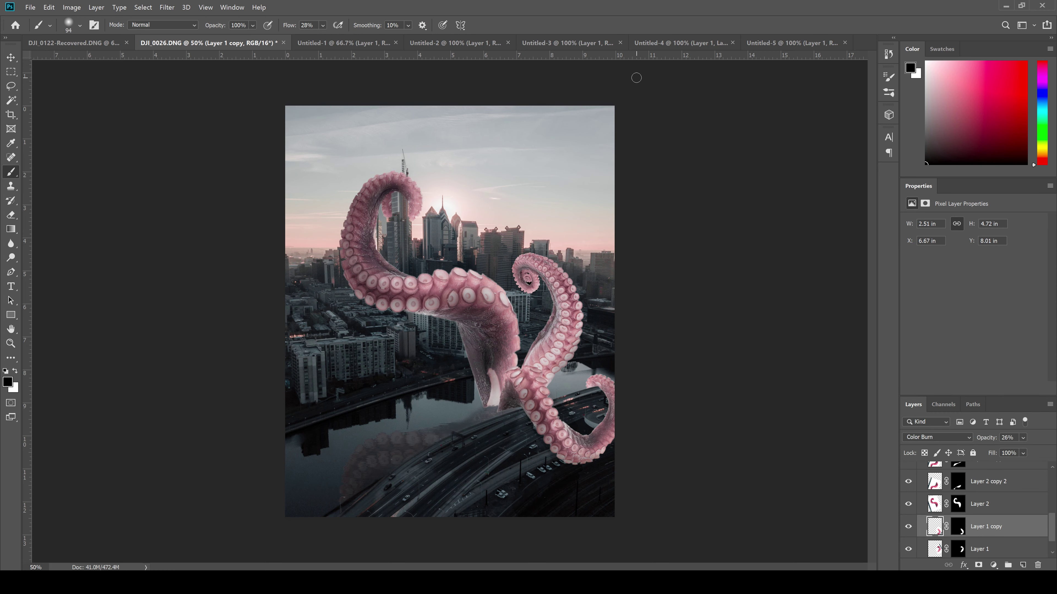
Add Curves 2 with an inverted black mask and move it below the Schuylkill group.
scroll(998, 508, up, 5)
click(994, 565)
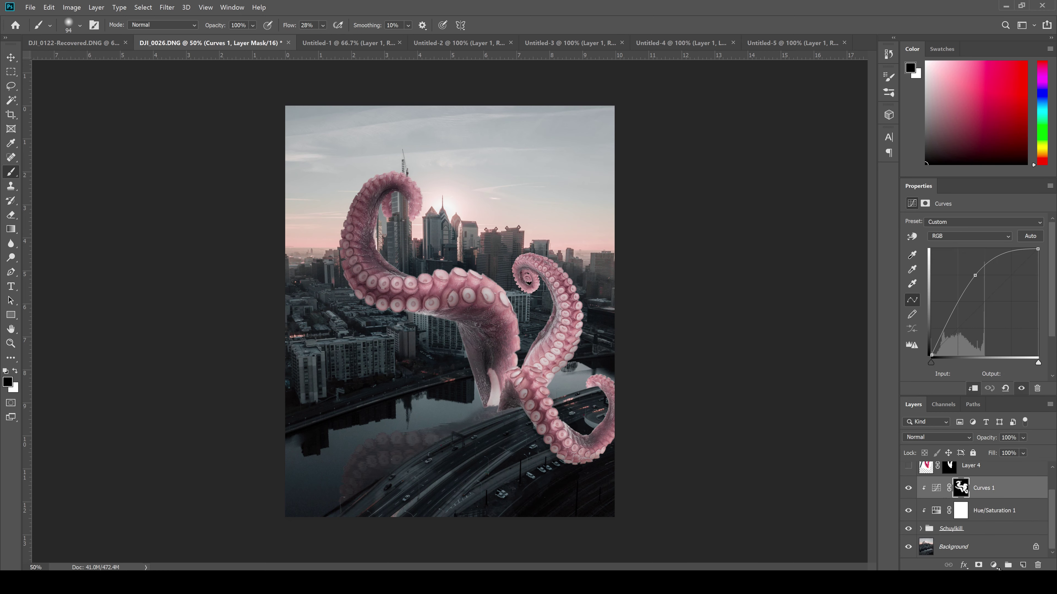
drag(990, 308, 990, 333)
key(ctrl+i)
key(x)
key(ctrl+plus)
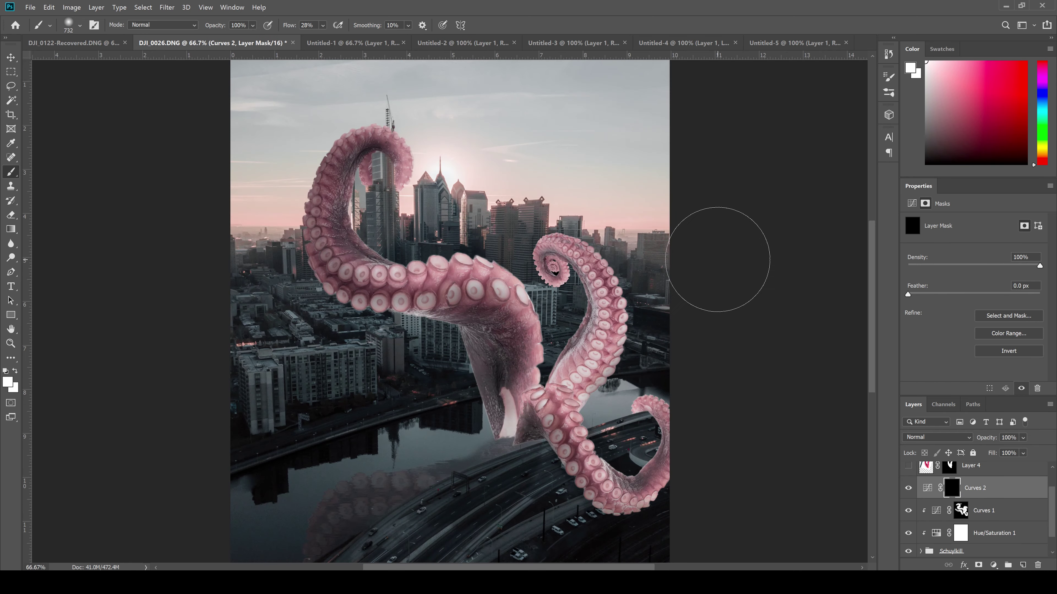
scroll(719, 248, down, 3)
scroll(719, 248, up, 4)
scroll(1005, 477, down, 1)
drag(1004, 478, 999, 550)
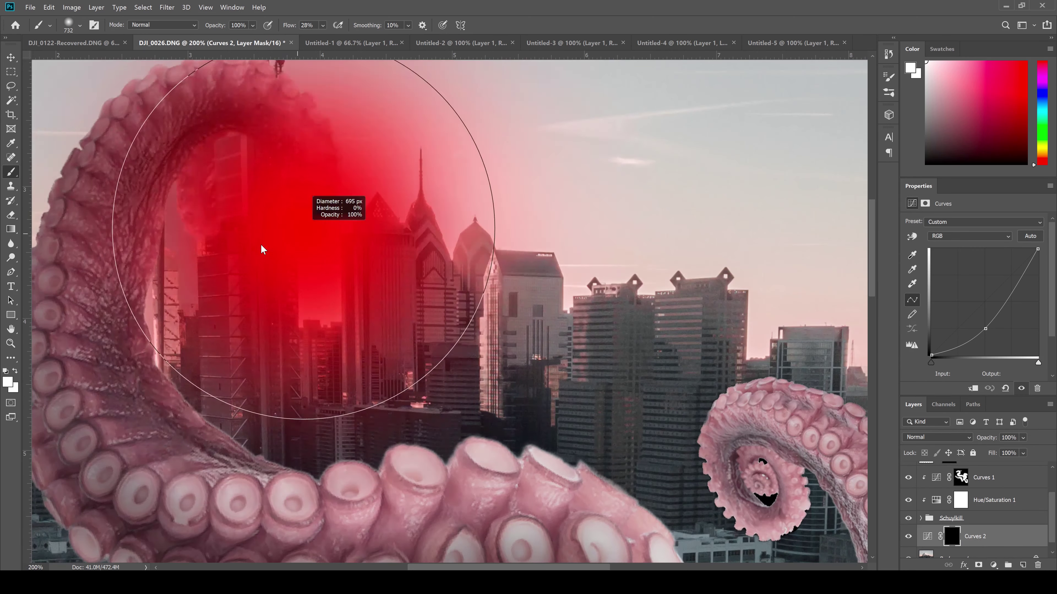
Paint the Curves 2 darkening in around the tall building.
key(ctrl+plus)
key(ctrl+plus)
drag(232, 118, 288, 242)
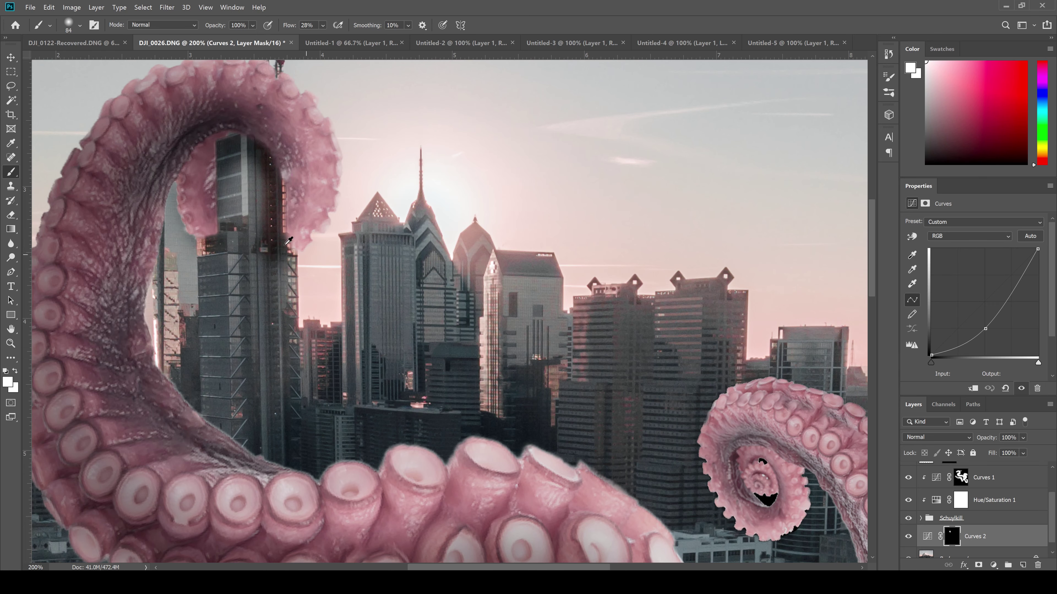
key(ctrl+0)
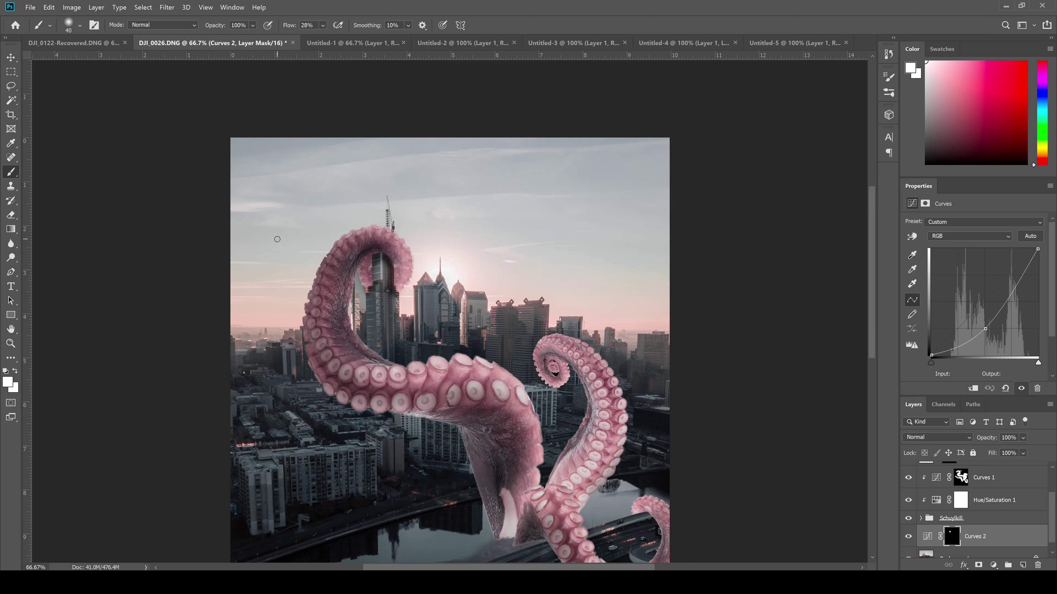
key(ctrl+1)
key(ctrl+0)
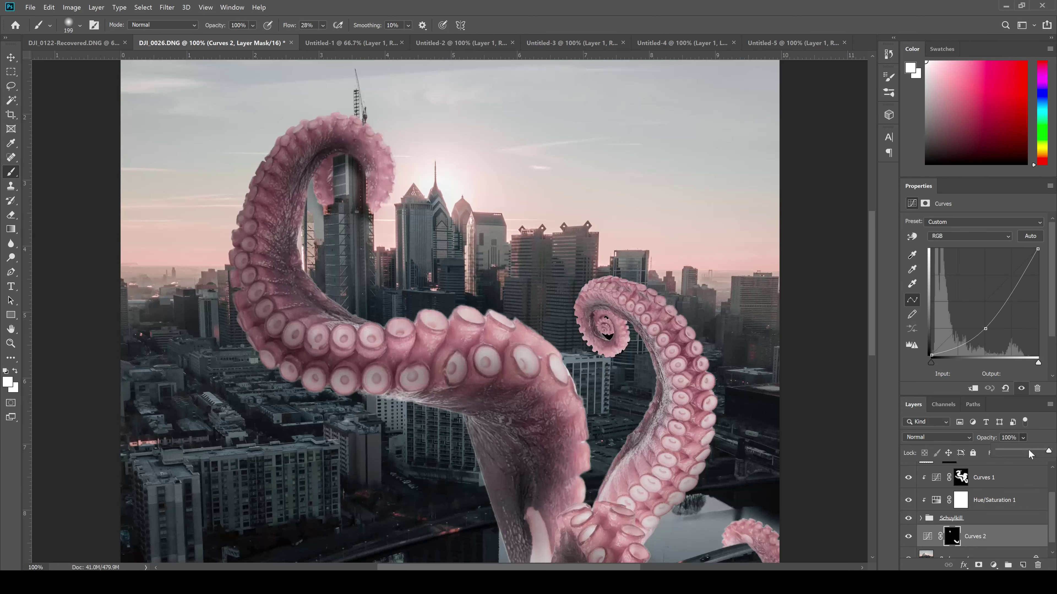
key(ctrl+minus)
Add Curves 3 (input 131 to output 70) with an inverted mask and paint it onto the tentacles.
click(993, 565)
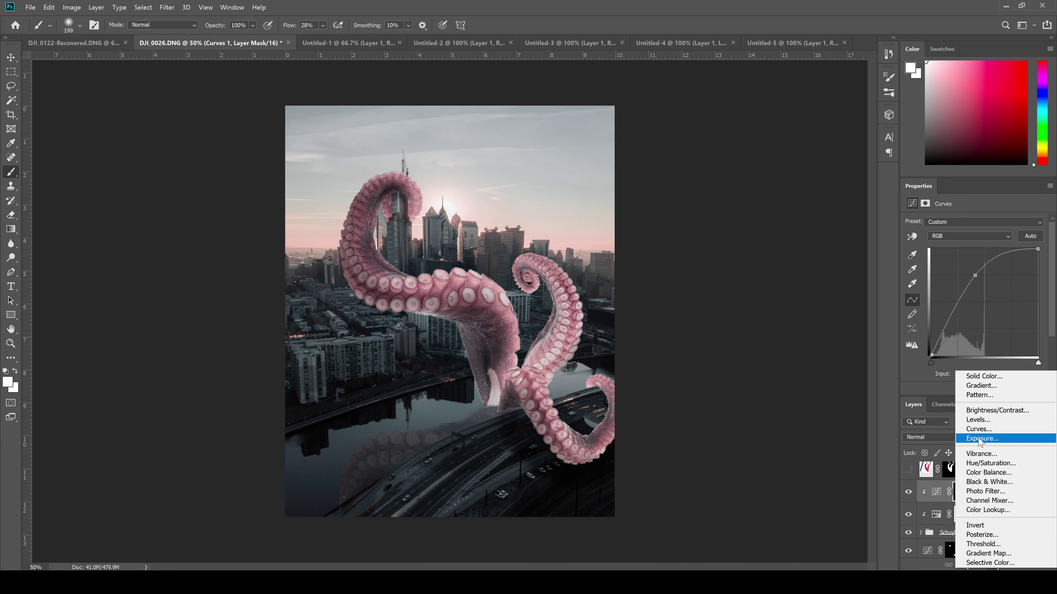
click(953, 433)
key(ctrl+i)
mouse_move(466, 310)
mouse_down()
mouse_move(553, 437)
mouse_move(611, 453)
mouse_up()
mouse_move(562, 270)
mouse_down()
mouse_move(554, 375)
mouse_move(549, 266)
mouse_up()
Extend the Curves 3 darkening onto the curled tentacle tip.
key(ctrl+plus)
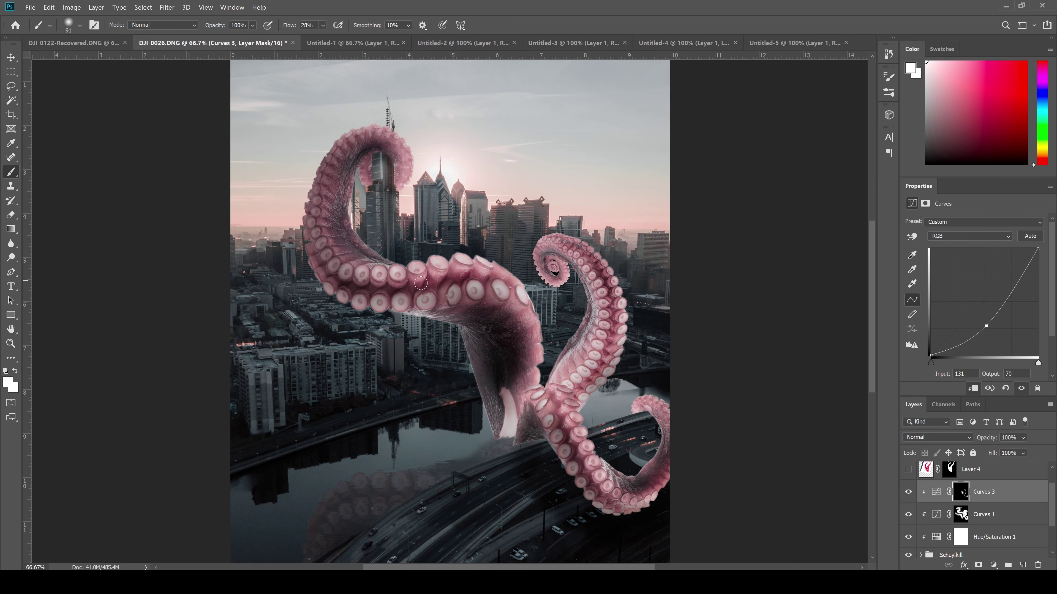
key(ctrl+minus)
key(ctrl+minus)
key(ctrl+plus)
key(ctrl+plus)
key(ctrl+plus)
drag(608, 241, 591, 221)
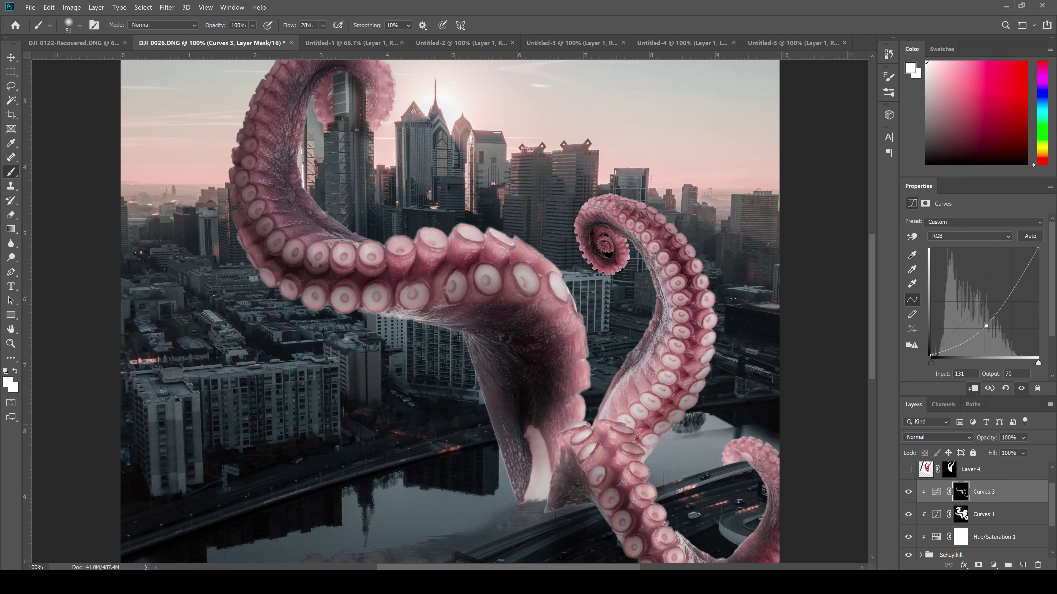
key(ctrl+minus)
key(ctrl+minus)
key(ctrl+minus)
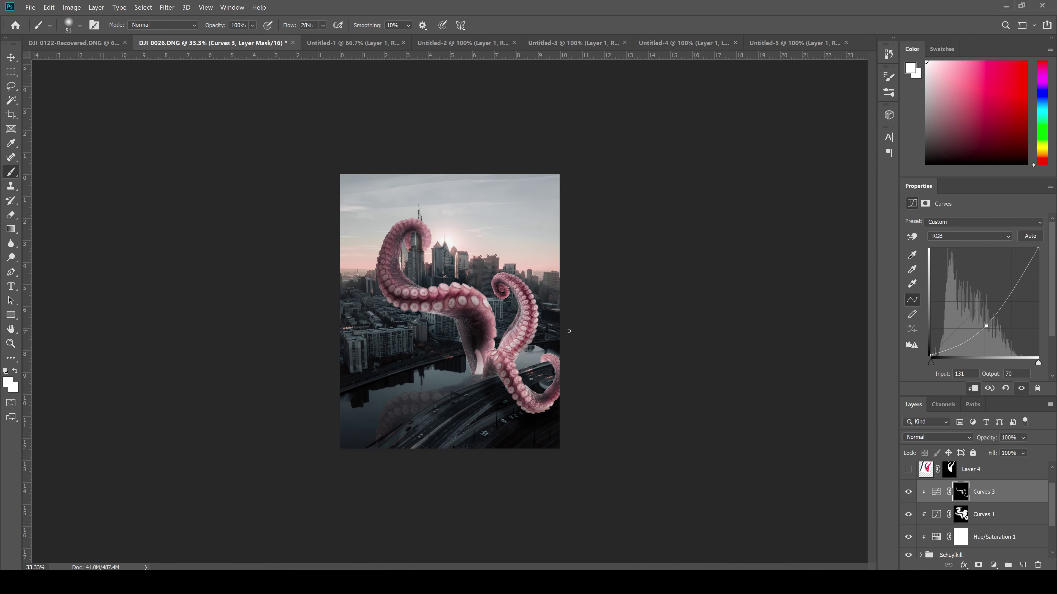
key(ctrl+plus)
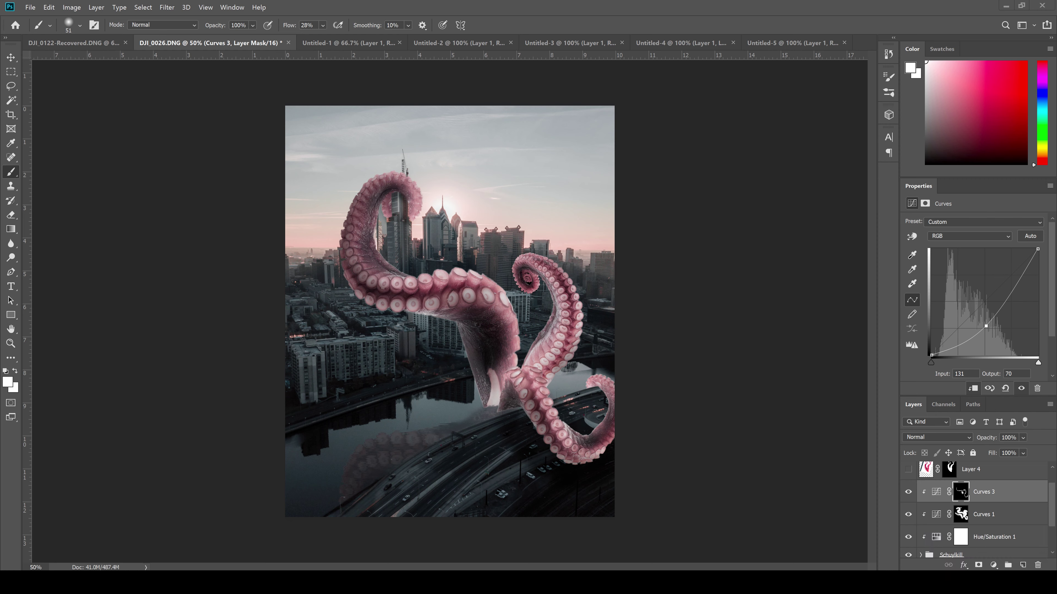
Duplicate the Background, hide the original, and select an ellipse around the tentacle base.
key(alt+comma)
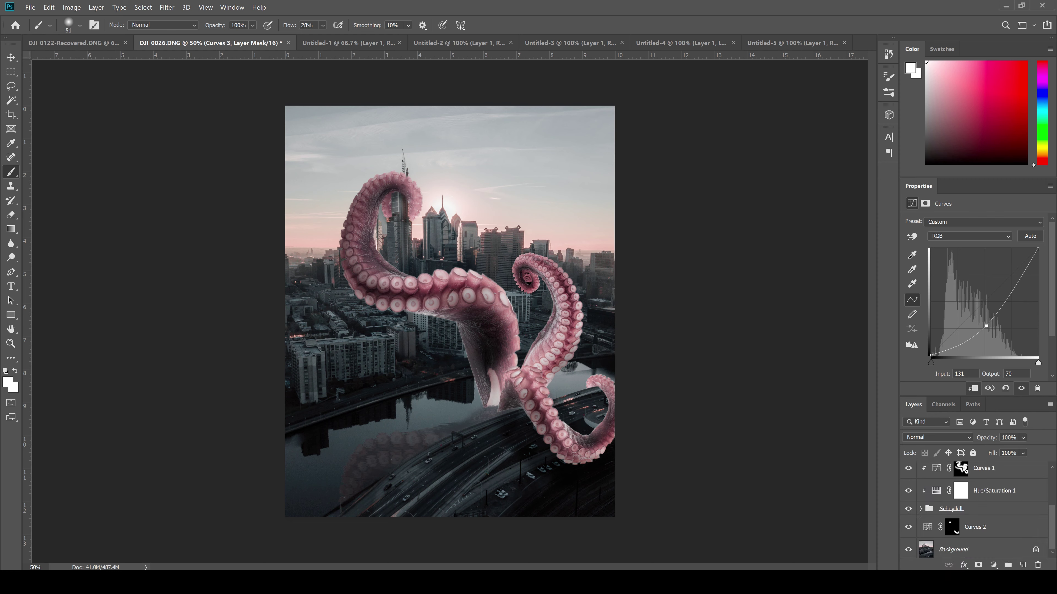
key(ctrl+j)
click(908, 547)
key(m)
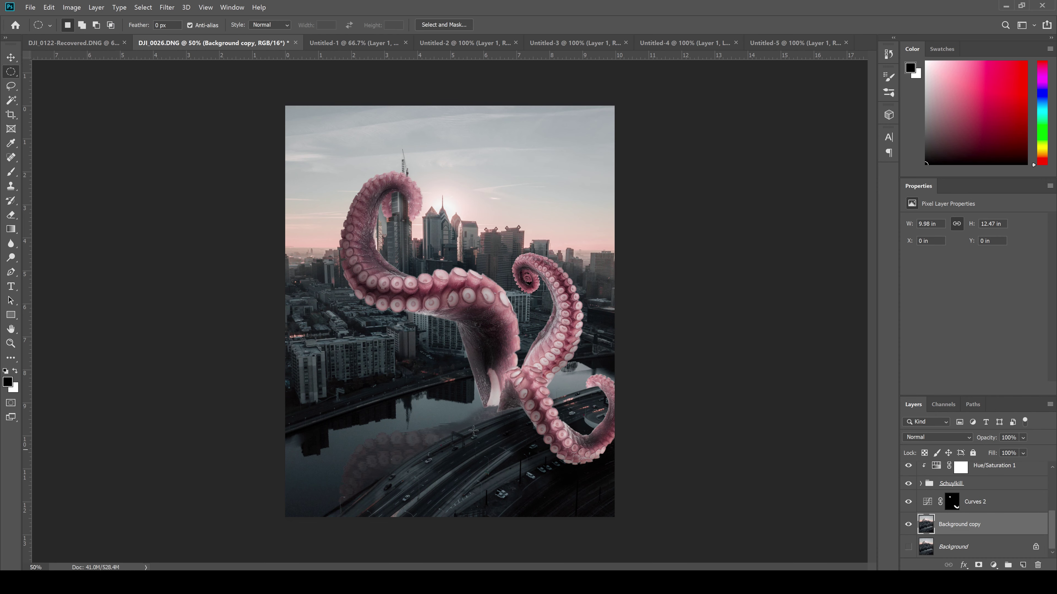
drag(474, 432, 519, 412)
Apply a ZigZag Pond Ripples distortion to the elliptical river selection.
click(167, 7)
click(333, 228)
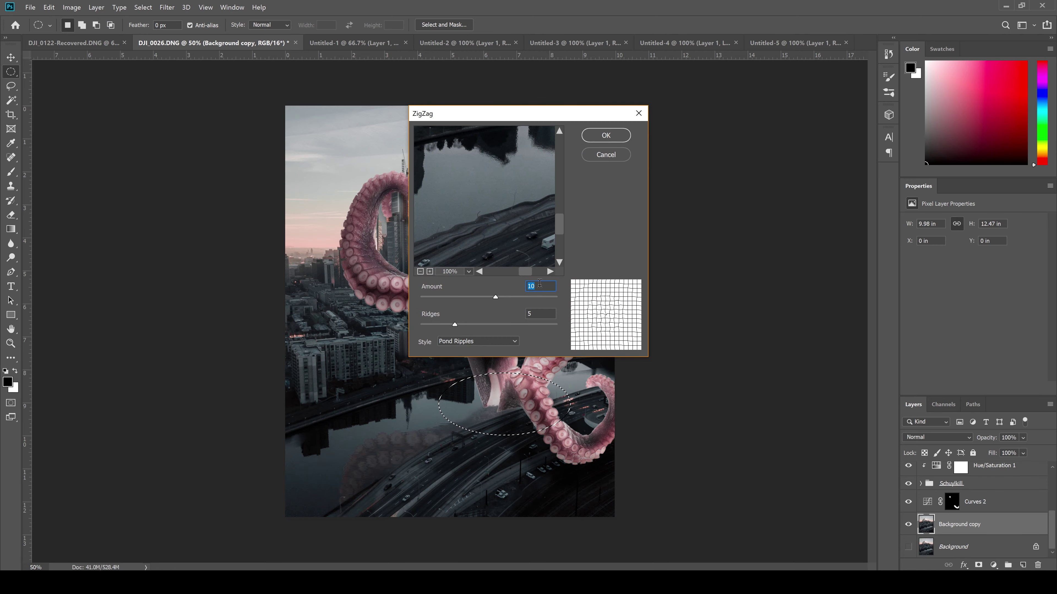
drag(454, 324, 470, 324)
key(Return)
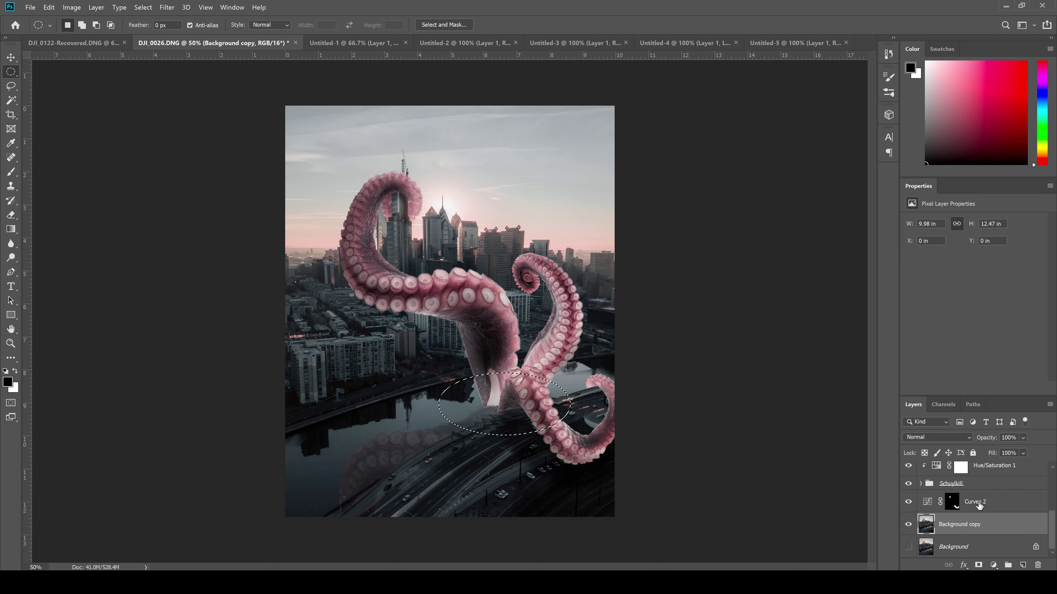
key(ctrl+plus)
key(ctrl+plus)
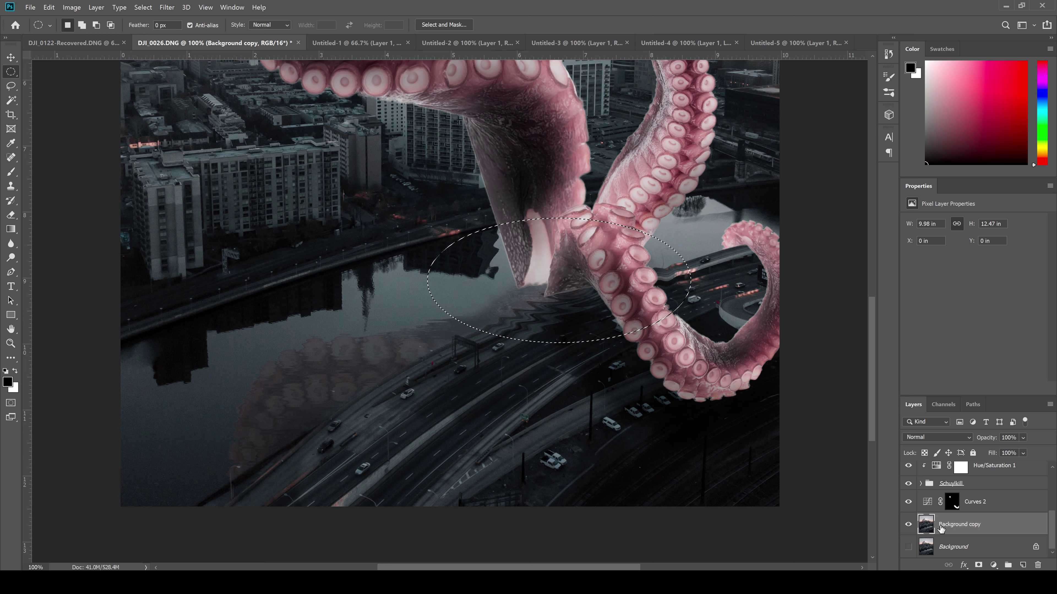
Add a layer mask to the Background copy and reapply the ZigZag ripples to a wider ellipse.
click(978, 565)
key(b)
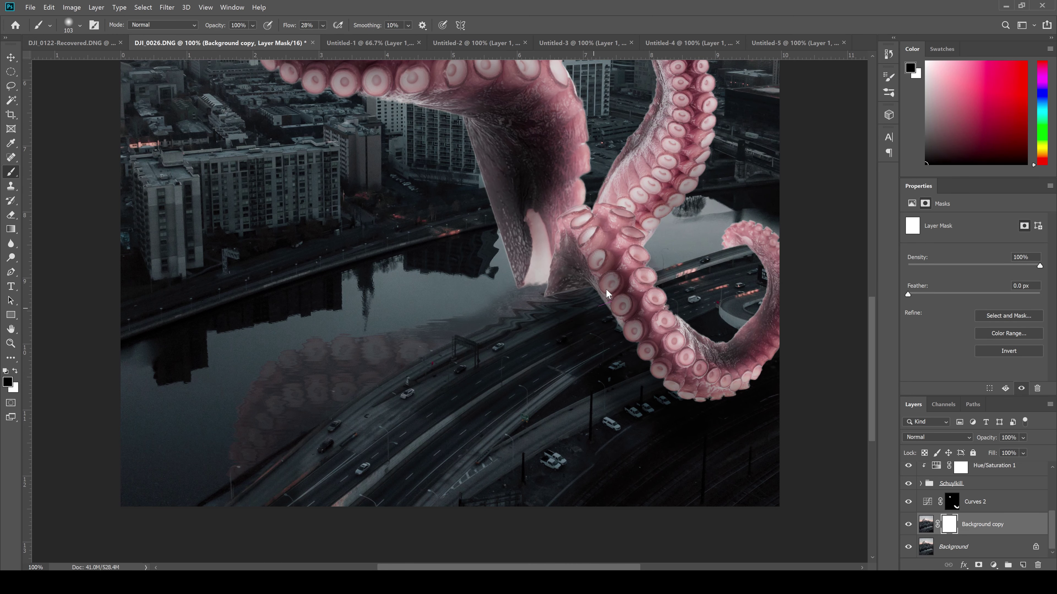
key(ctrl+minus)
key(ctrl+minus)
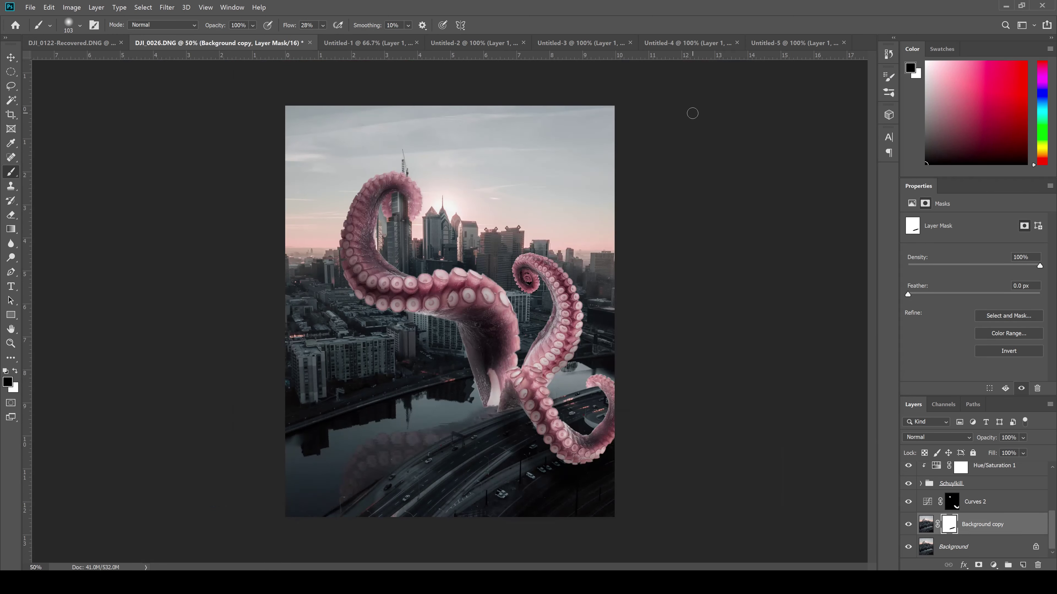
key(ctrl+2)
key(m)
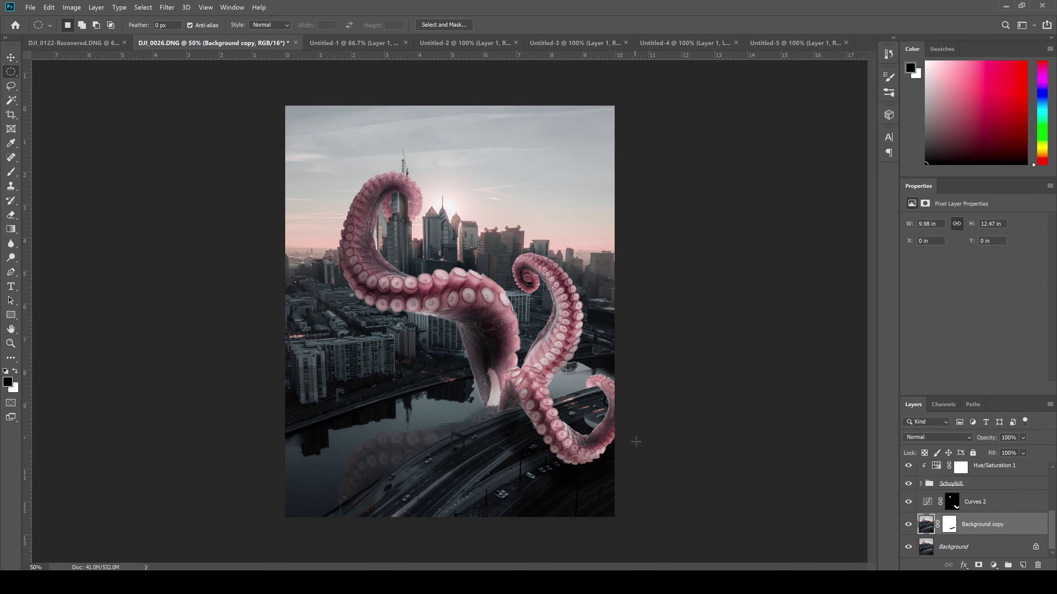
key(Return)
key(ctrl+d)
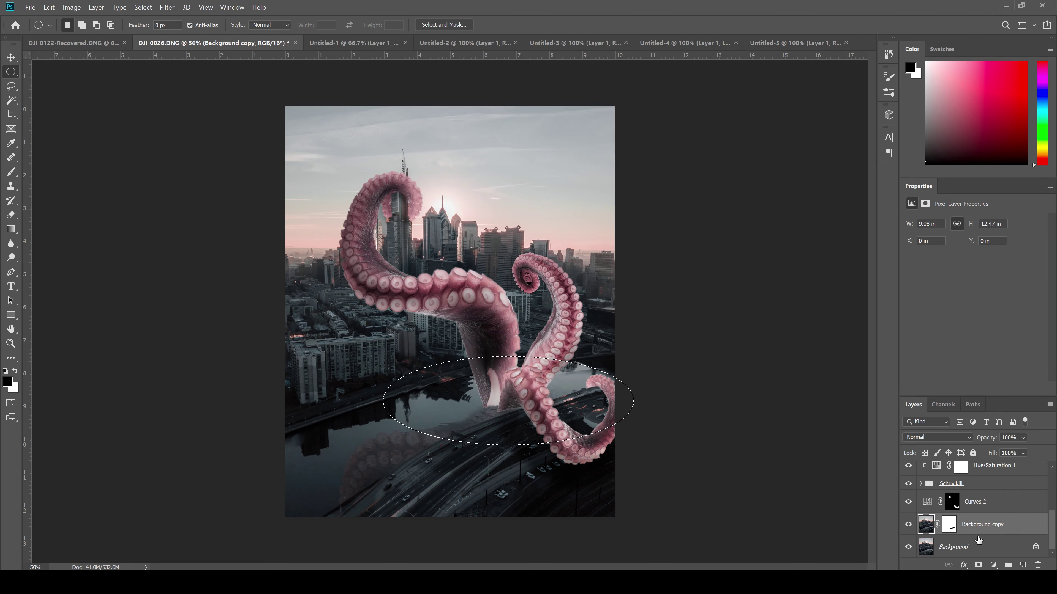
Brush the ripple distortion off the road on the Background copy's mask.
key(ctrl+plus)
scroll(535, 370, down, 5)
key(b)
key(ctrl+backslash)
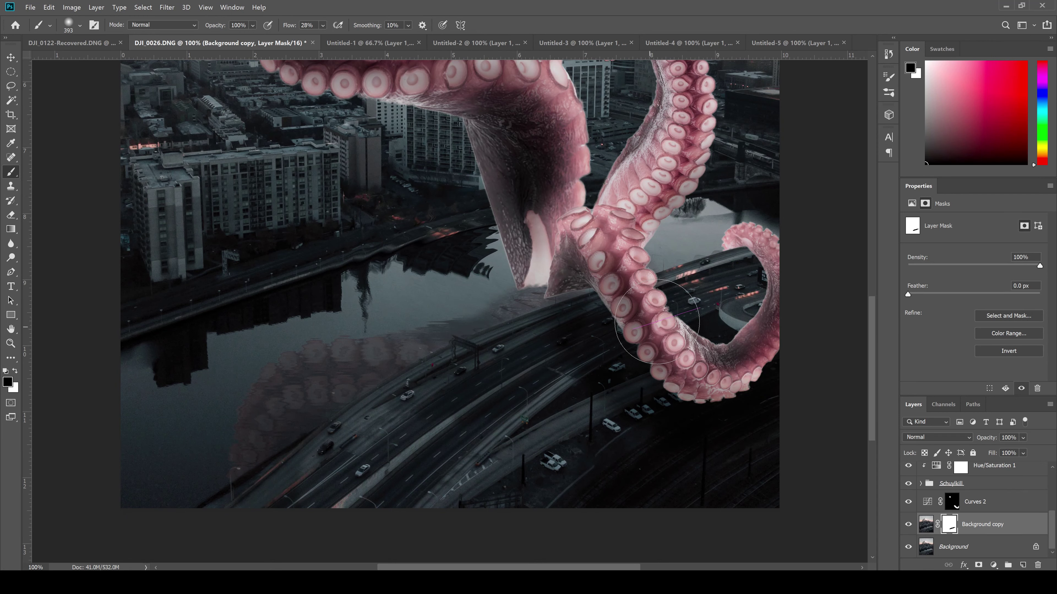
drag(358, 207, 379, 207)
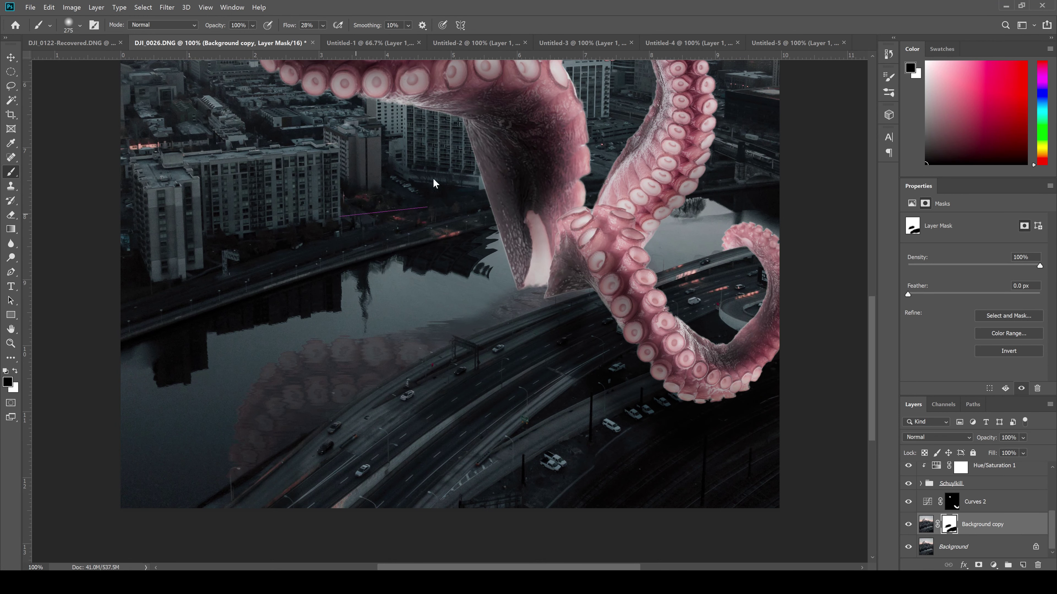
key(ctrl+minus)
key(ctrl+minus)
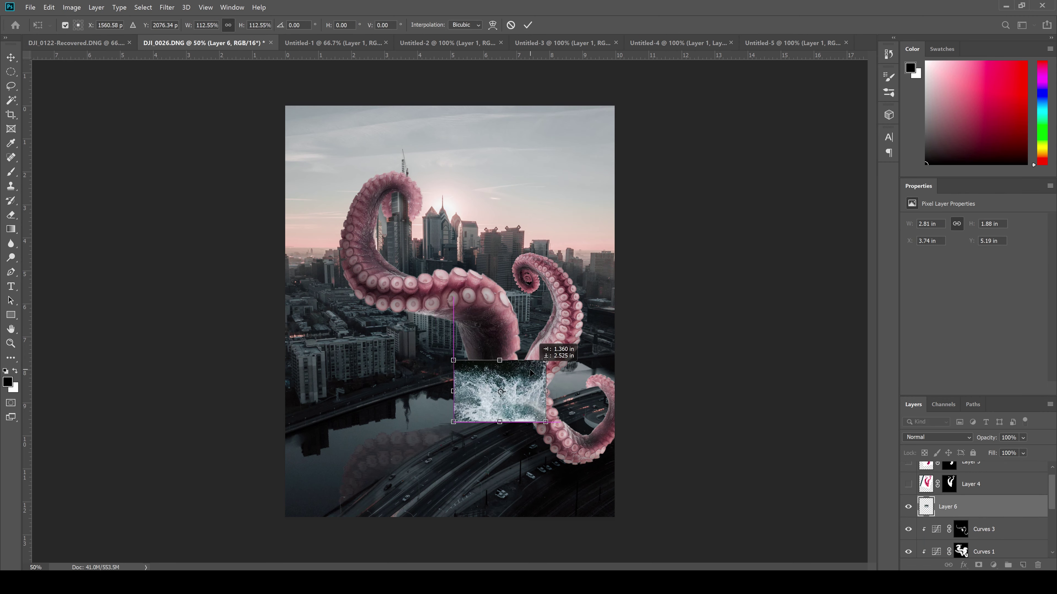
Place the water splash at the tentacle base in Screen mode with a Levels contrast boost.
drag(565, 347, 595, 352)
key(Return)
click(937, 437)
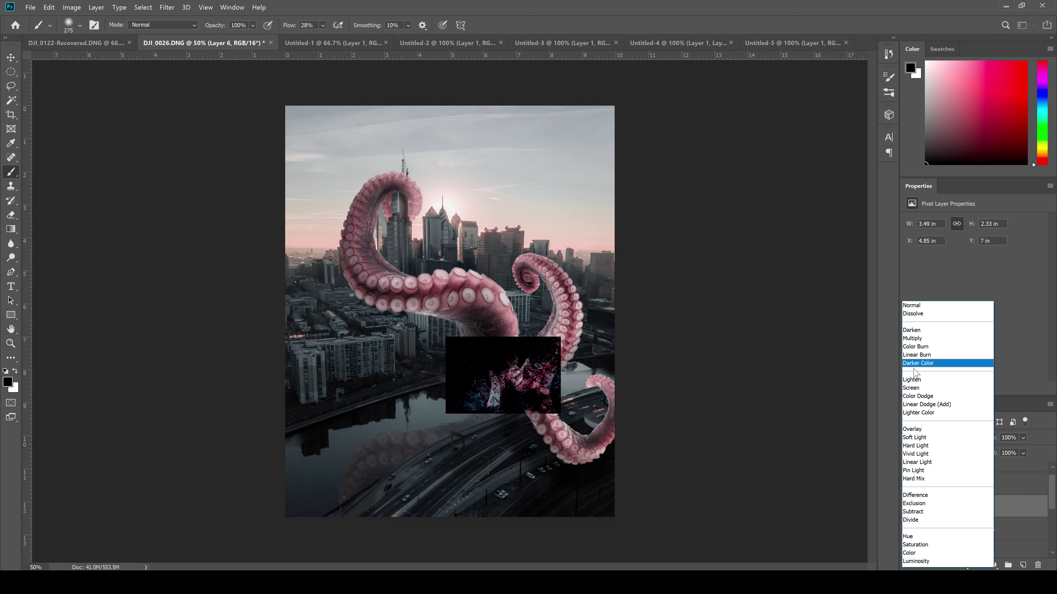
click(920, 387)
key(ctrl+l)
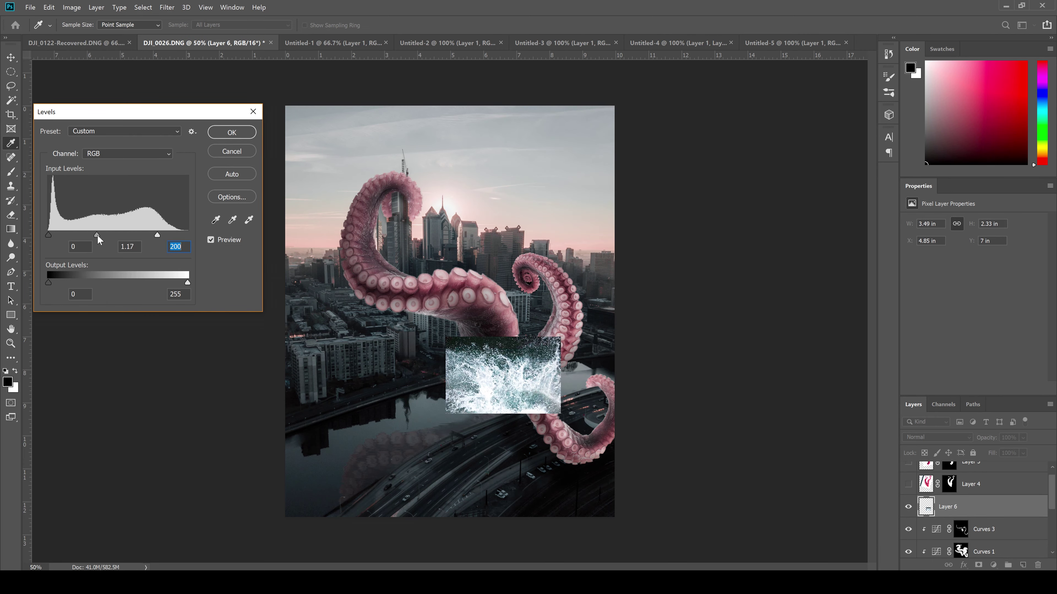
key(Return)
Duplicate the splash in Screen mode and rotate the copy over the tentacle base.
click(932, 437)
click(918, 388)
key(ctrl+j)
key(ctrl+t)
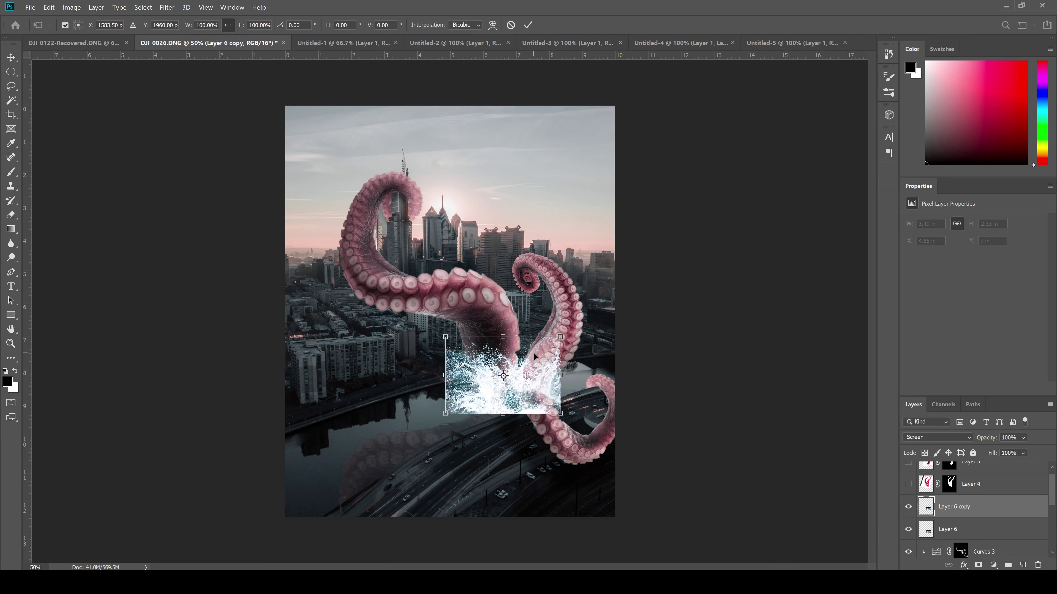
drag(563, 348, 574, 352)
key(Return)
Mask Layer 6 and paint out the splash's left and bottom edges.
click(953, 529)
click(978, 565)
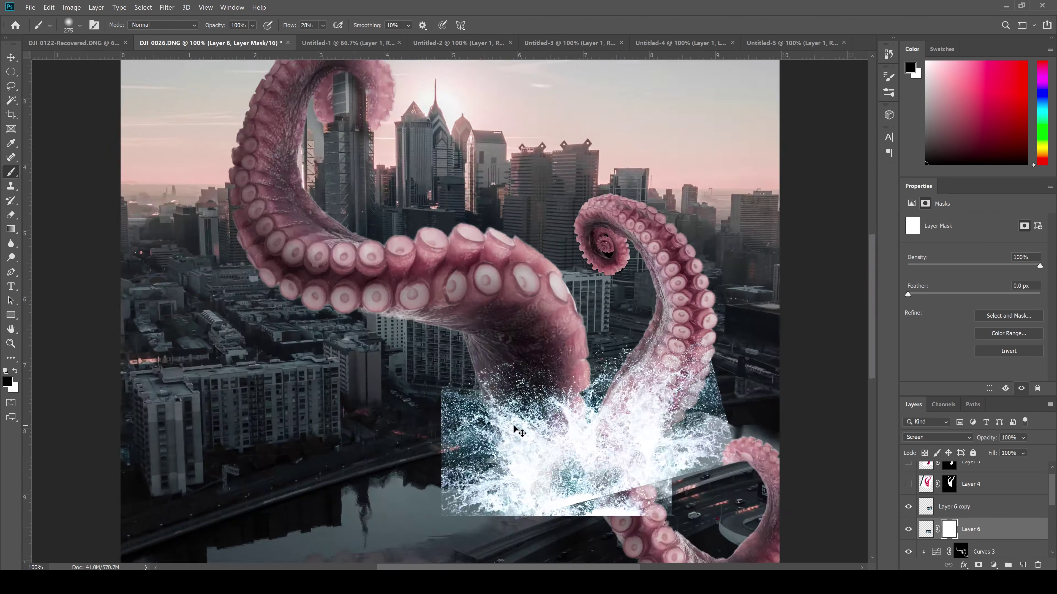
key(ctrl+plus)
key(ctrl+plus)
key(ctrl+plus)
key(bracketleft)
key(bracketleft)
key(bracketleft)
mouse_move(428, 372)
mouse_down()
mouse_move(261, 307)
mouse_move(258, 236)
mouse_move(355, 261)
mouse_up()
scroll(356, 261, up, 3)
mouse_move(412, 470)
mouse_down()
mouse_move(745, 447)
mouse_move(732, 434)
mouse_up()
Mask away the bottom edge and other hard parts of the Layer 6 copy splash.
drag(932, 518, 949, 506)
drag(432, 471, 845, 369)
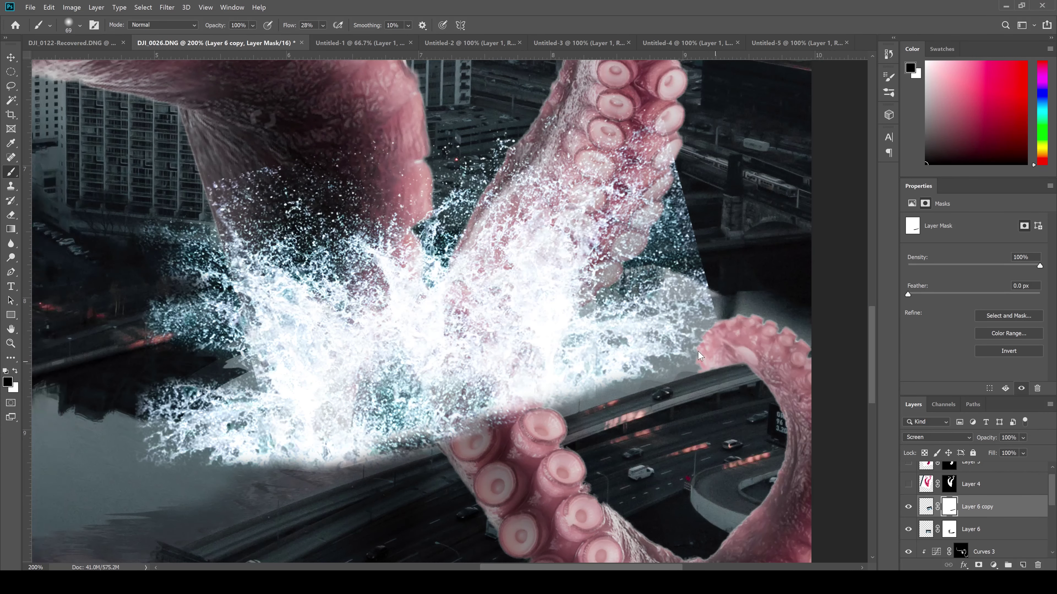
scroll(707, 317, right, 3)
drag(707, 308, 607, 268)
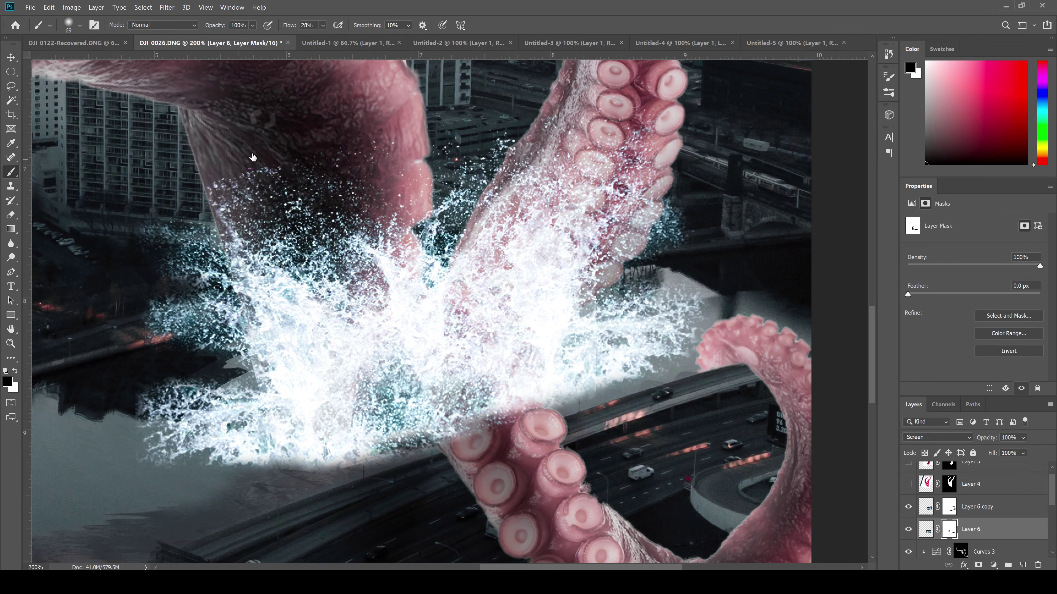
key(ctrl+minus)
key(ctrl+minus)
key(ctrl+minus)
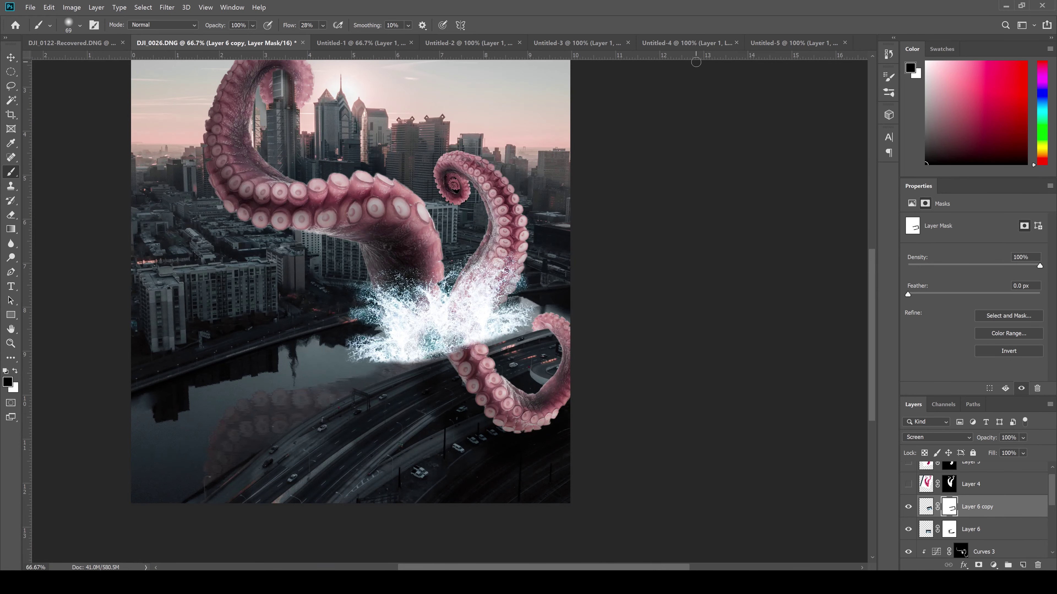
Erase spray covering the tentacle and its suckers on both splash masks.
ctrl+click(433, 315)
scroll(433, 315, up, 2)
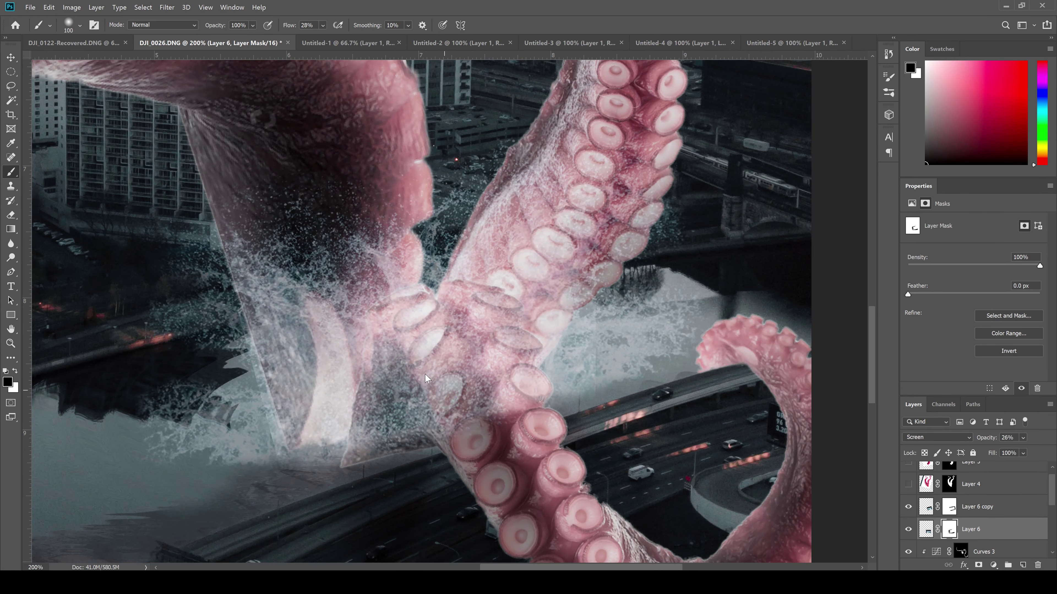
drag(426, 378, 516, 354)
drag(479, 316, 399, 300)
ctrl+click(458, 317)
drag(540, 374, 436, 396)
drag(395, 324, 477, 316)
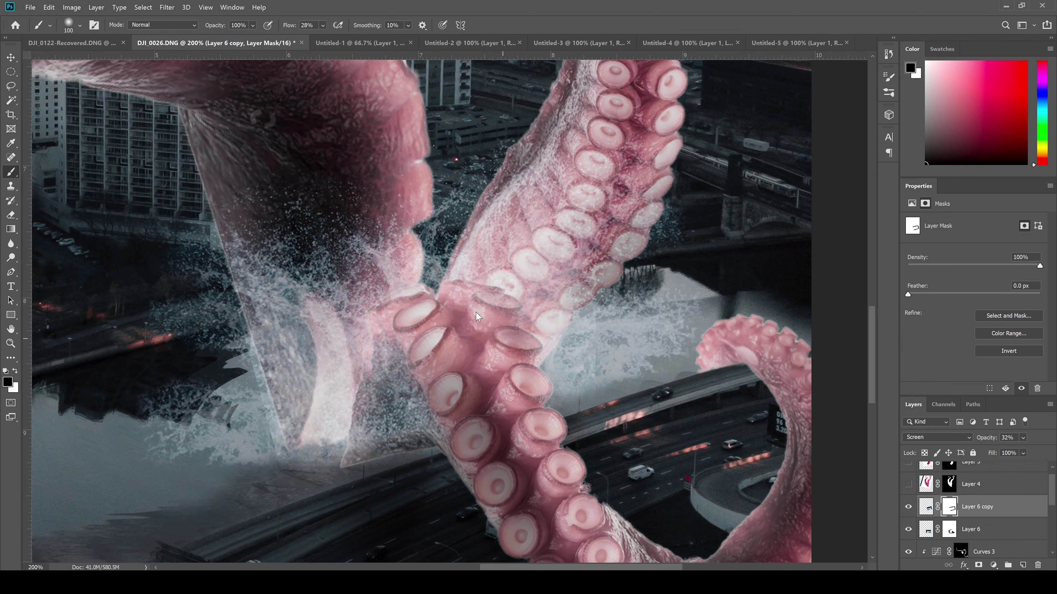
Mask spray over the left tentacle and along its left edge on both splash layers.
ctrl+click(479, 317)
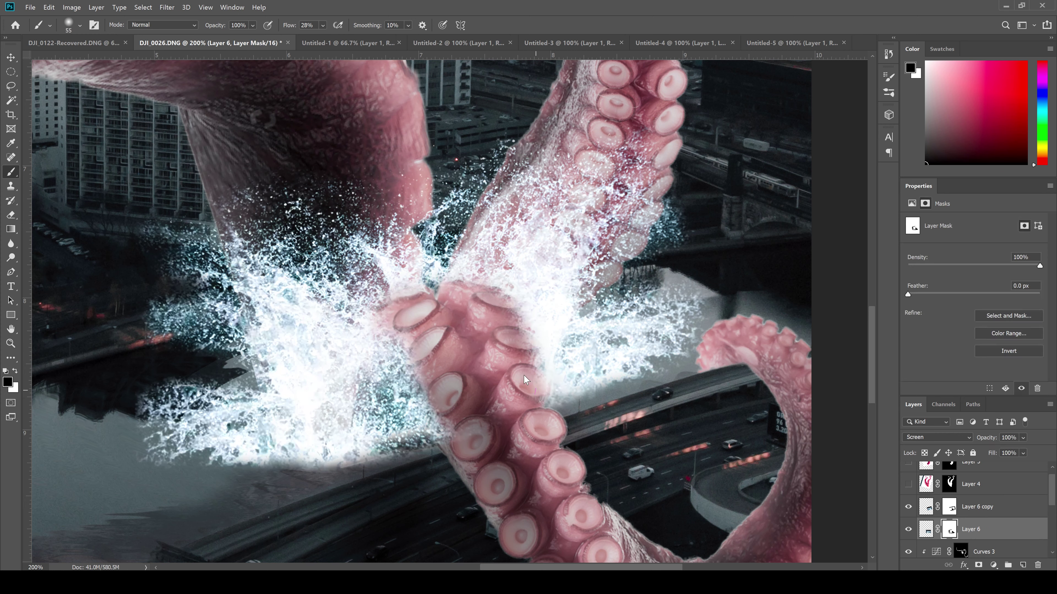
mouse_move(446, 433)
mouse_down()
mouse_move(399, 325)
mouse_move(437, 287)
mouse_move(536, 350)
mouse_move(447, 377)
mouse_up()
ctrl+click(458, 316)
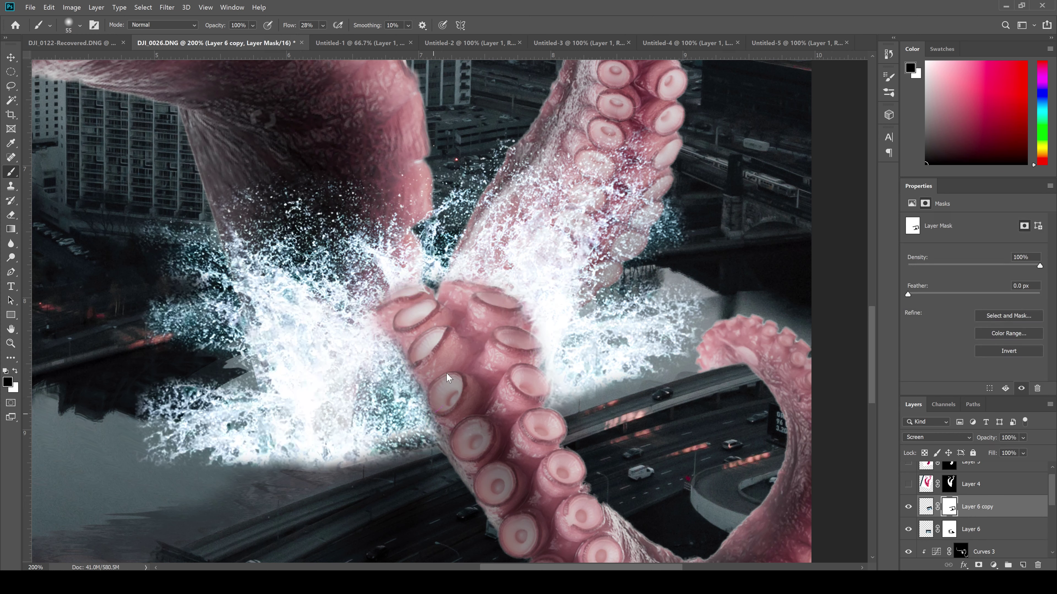
mouse_move(375, 333)
mouse_down()
mouse_move(396, 287)
mouse_move(424, 433)
mouse_move(397, 321)
mouse_up()
ctrl+click(541, 379)
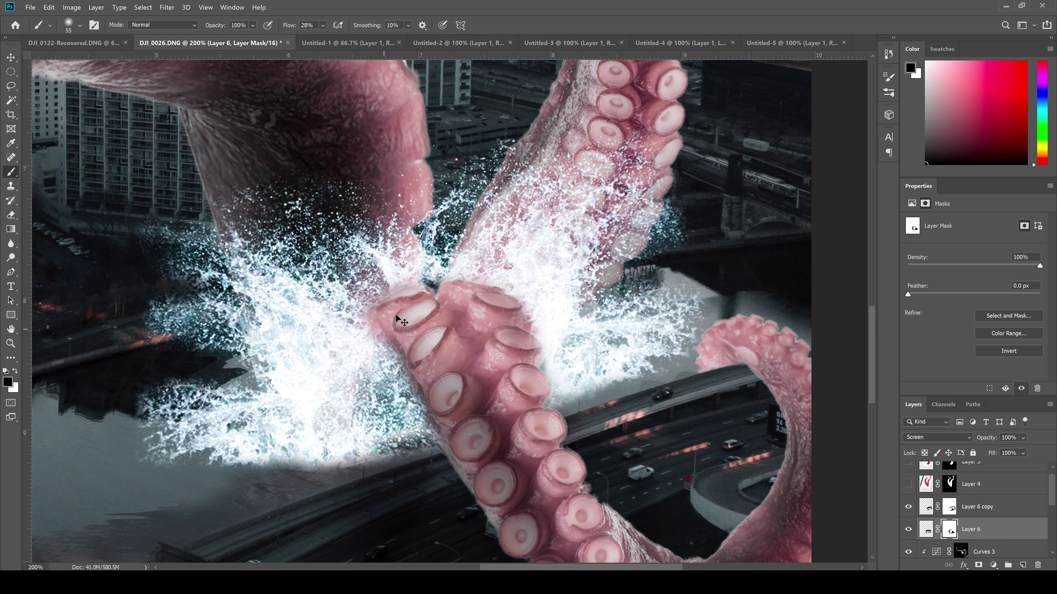
key(ctrl+minus)
key(ctrl+minus)
key(ctrl+minus)
click(926, 529)
click(71, 7)
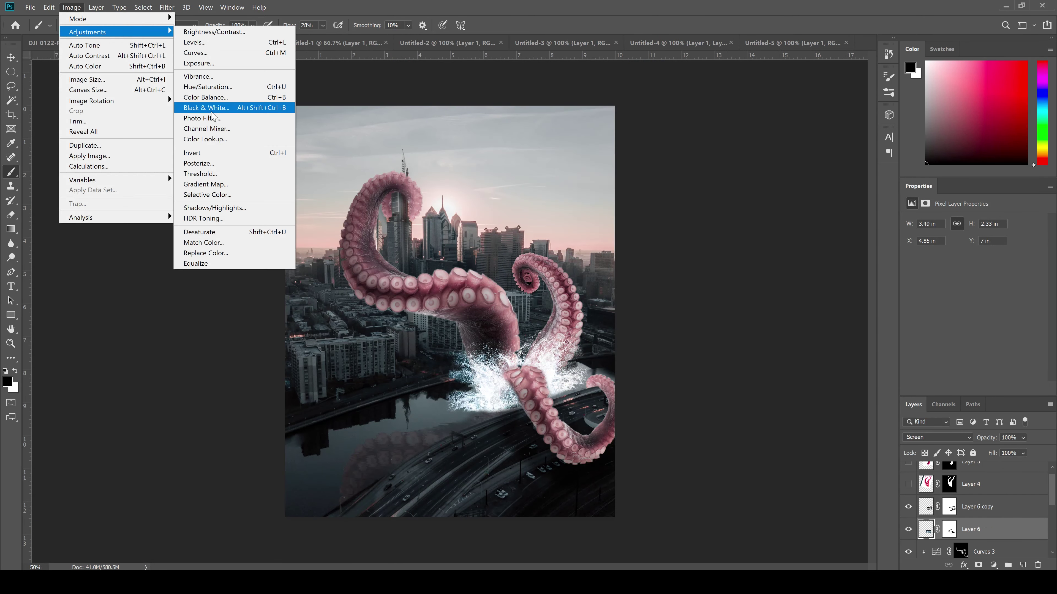
Duplicate the splash layer as Layer 6 copy 2 and set its opacity to about 75%.
click(762, 222)
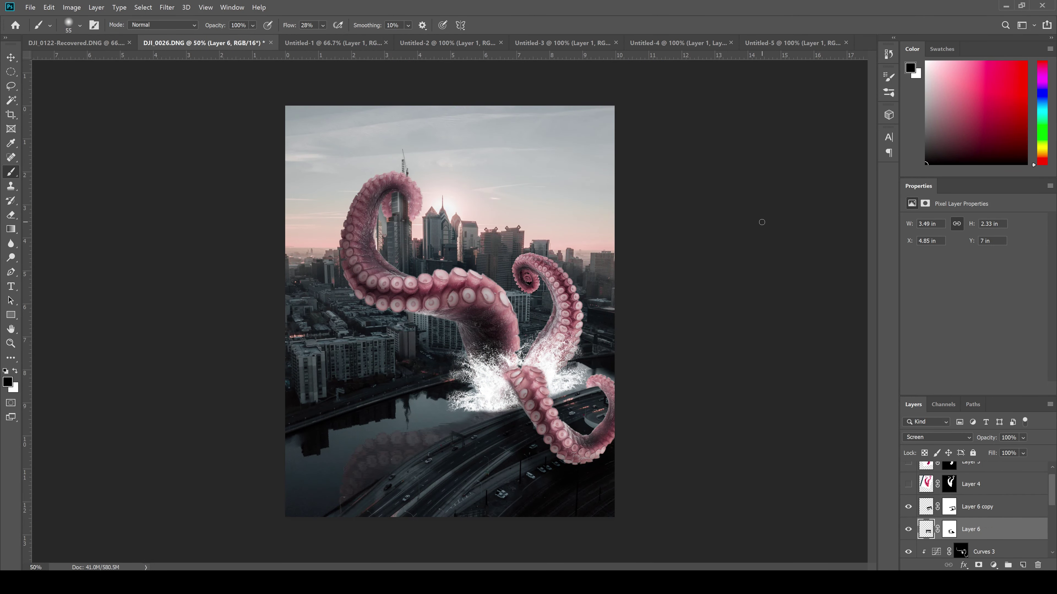
key(ctrl+alt+j)
key(Return)
click(1022, 438)
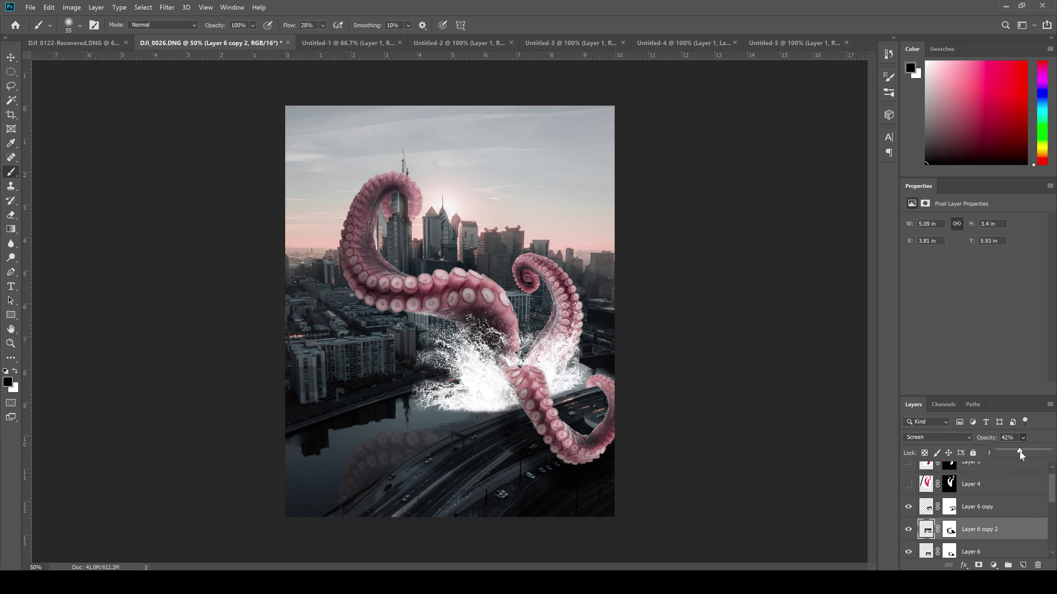
drag(1051, 450, 1036, 455)
Select Layer 6 copy 2's mask and reset painting colours to black and white.
click(949, 529)
scroll(446, 450, up, 2)
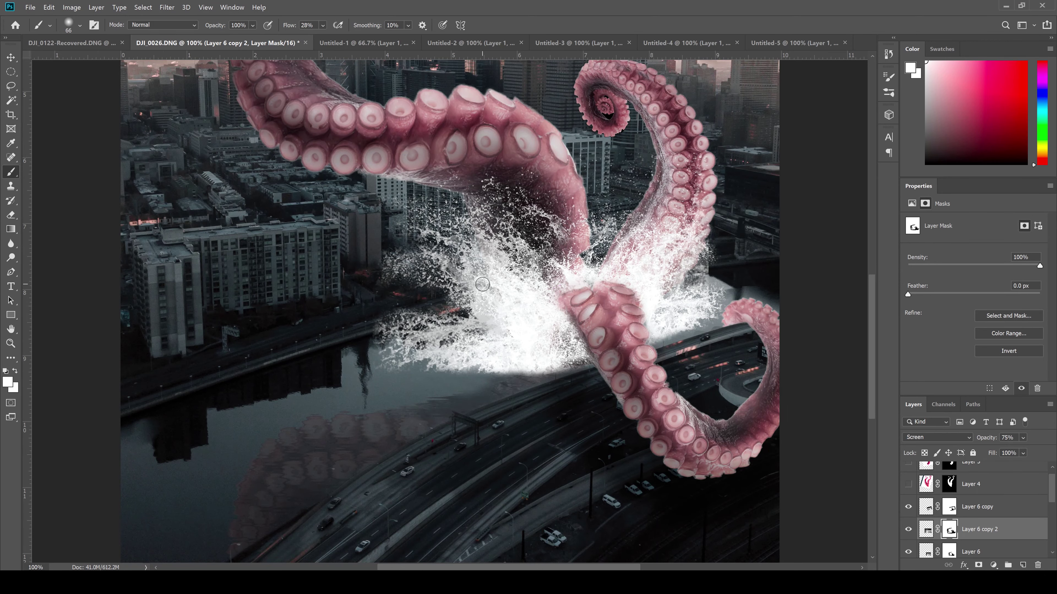
scroll(482, 284, down, 3)
key(alt+])
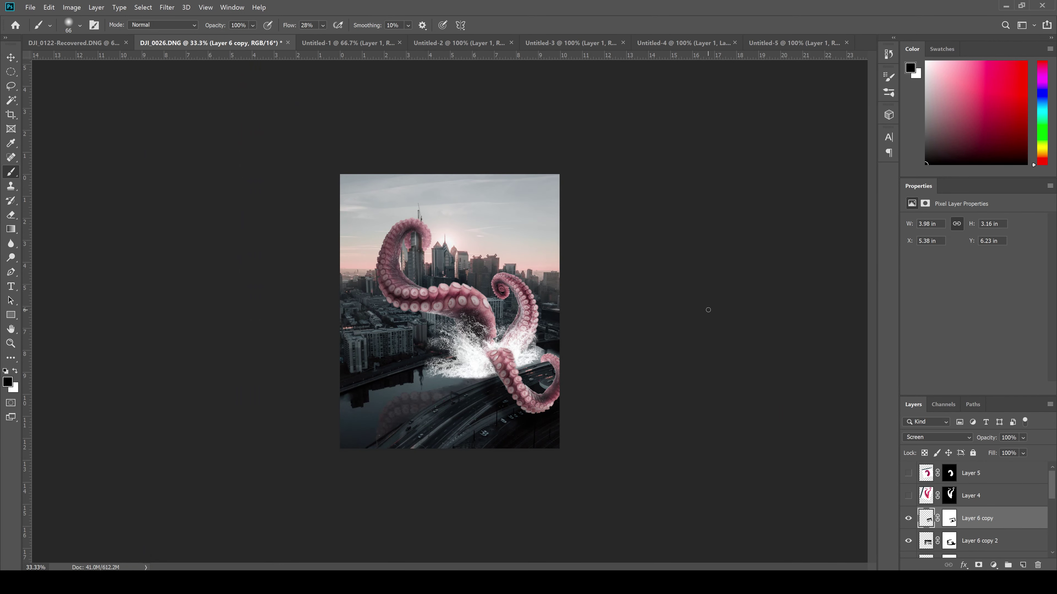
scroll(708, 309, up, 3)
scroll(458, 208, down, 1)
key(alt+[)
key(alt+[)
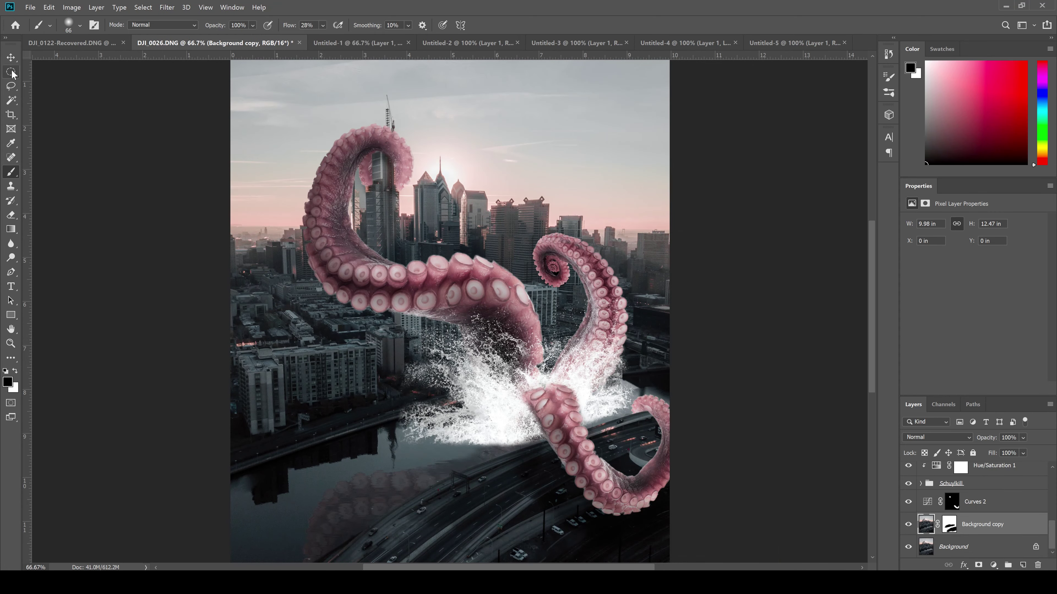
Draw an elliptical selection around the splash base and try ZigZag, cancelling it.
key(p)
click(11, 71)
drag(701, 468, 369, 357)
click(167, 7)
click(329, 222)
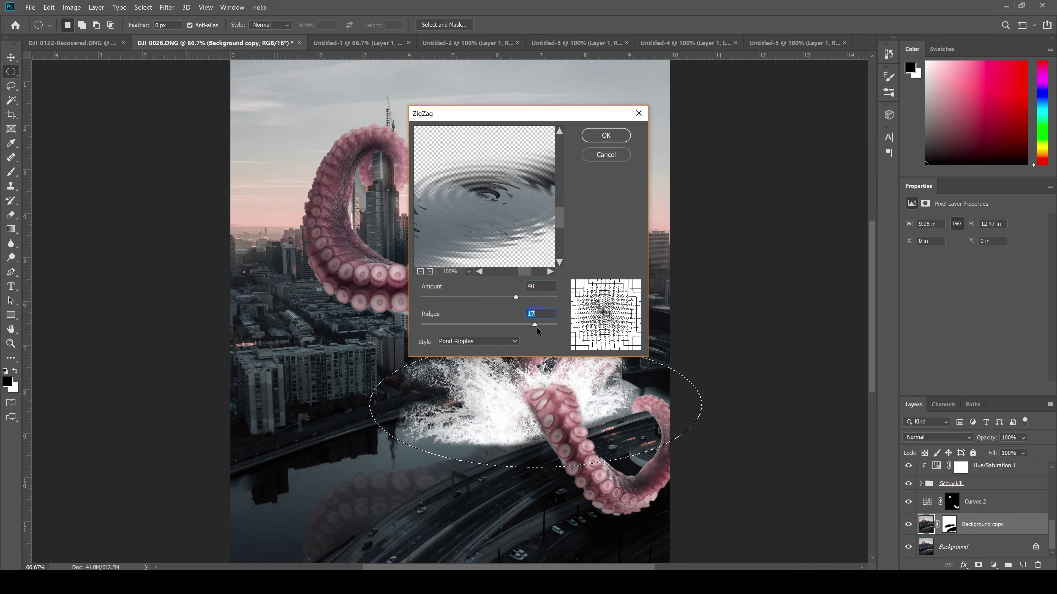
click(627, 154)
key(ctrl+backslash)
Deselect, switch to the Brush, and lower Layer 6 copy 2 to 42% opacity.
key(ctrl+d)
key(b)
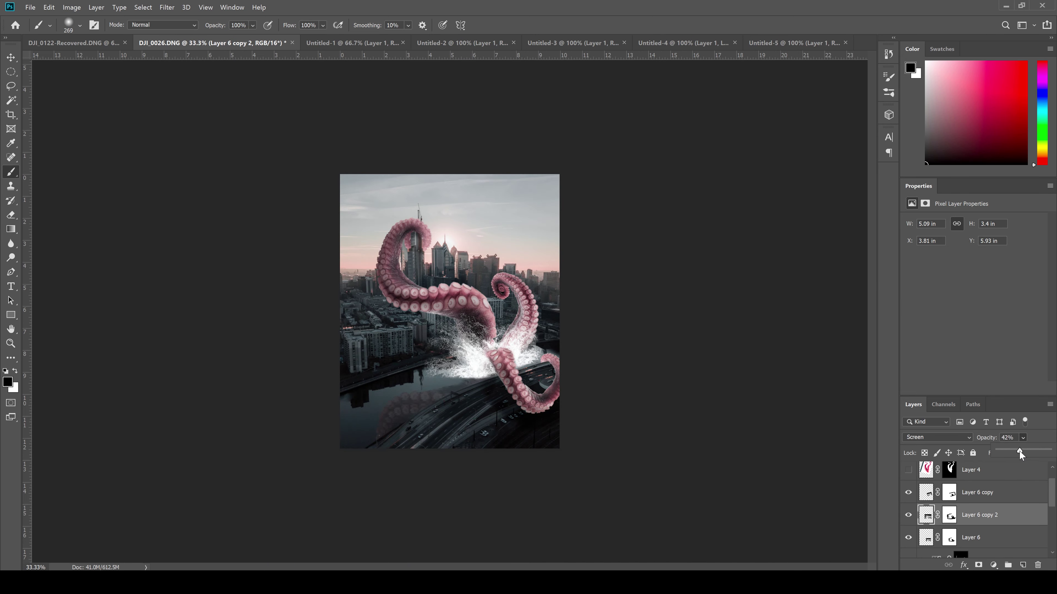
drag(1026, 451, 1023, 451)
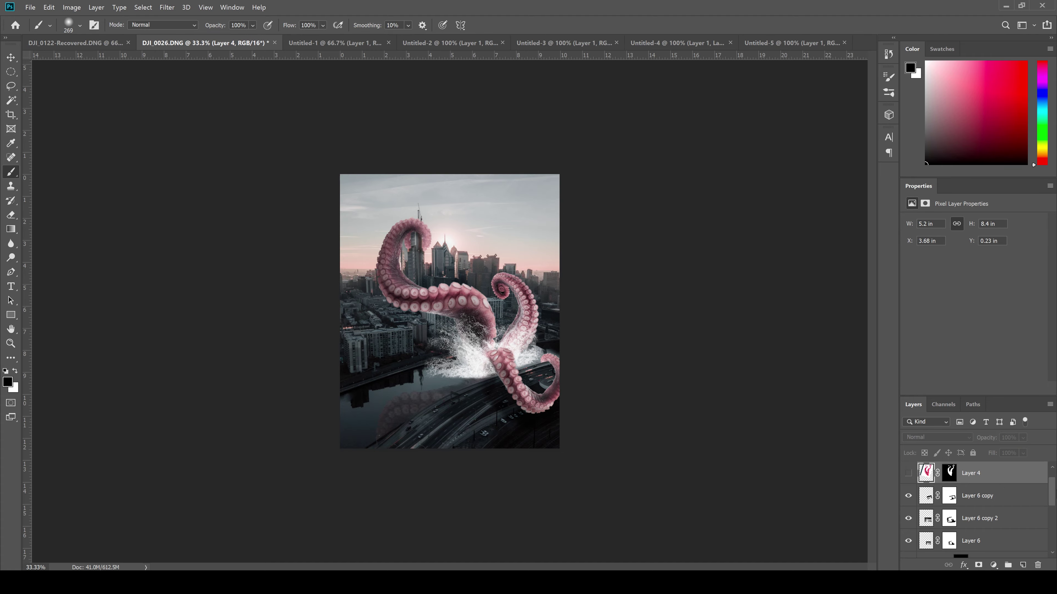
scroll(987, 496, up, 1)
Select Layer 4, then Layer 2's mask, zooming in on the skyline tentacle.
click(973, 495)
key(ctrl+plus)
scroll(978, 512, down, 5)
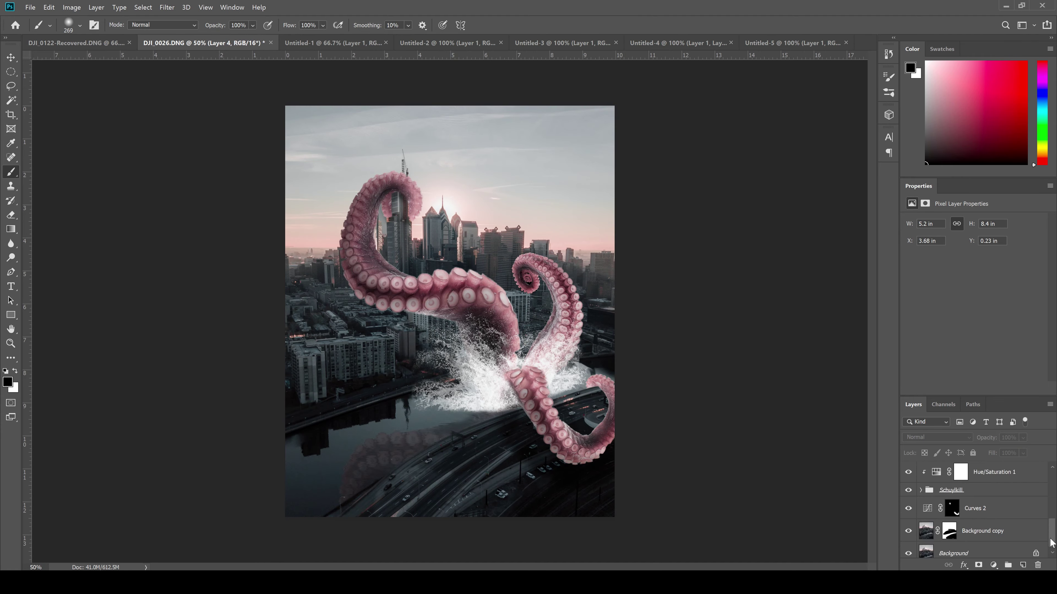
click(958, 521)
key(ctrl+plus)
key(ctrl+plus)
key(ctrl+plus)
scroll(851, 207, up, 5)
Paint white on the mask to restore part of the tentacle.
scroll(850, 207, up, 2)
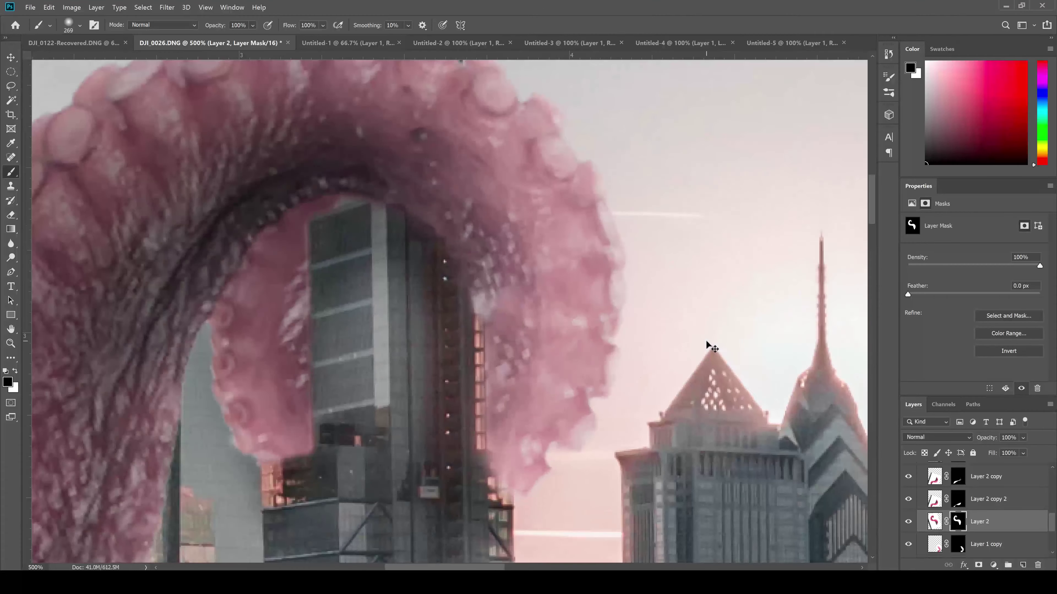
key(x)
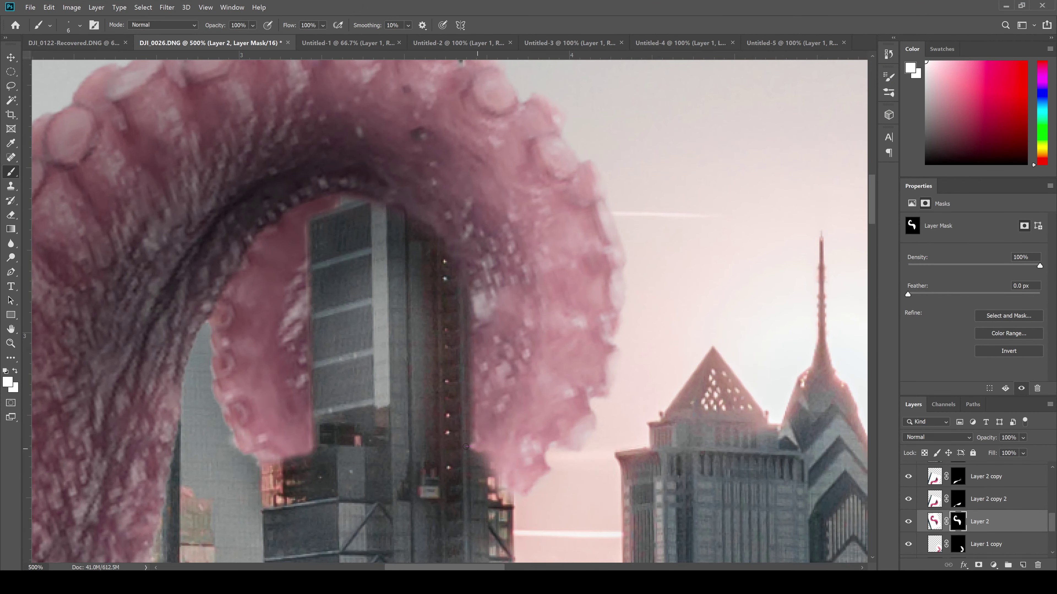
scroll(507, 453, down, 5)
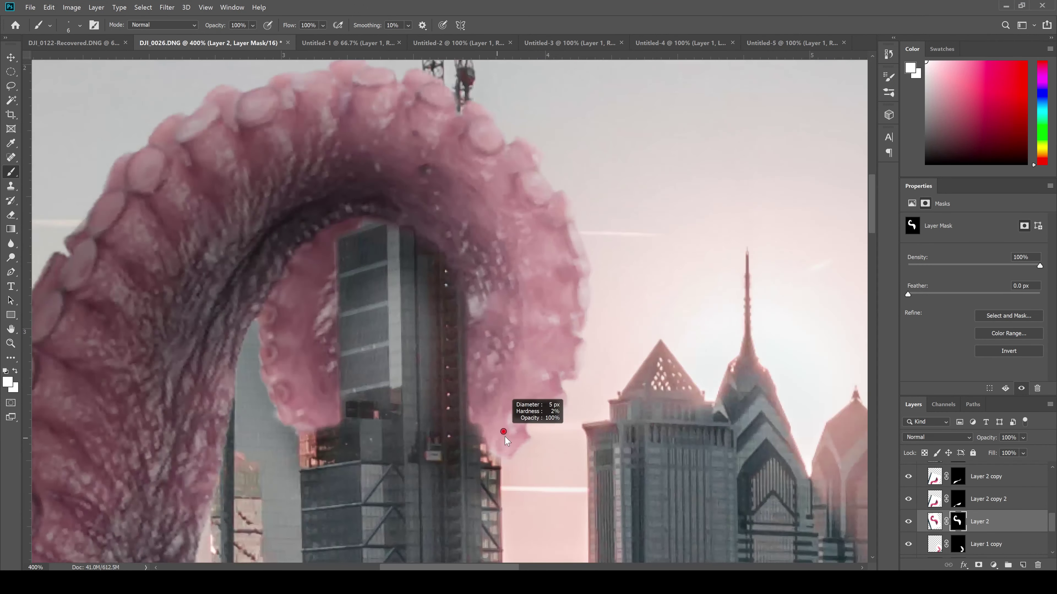
drag(516, 417, 491, 462)
scroll(525, 353, down, 3)
scroll(521, 350, down, 1)
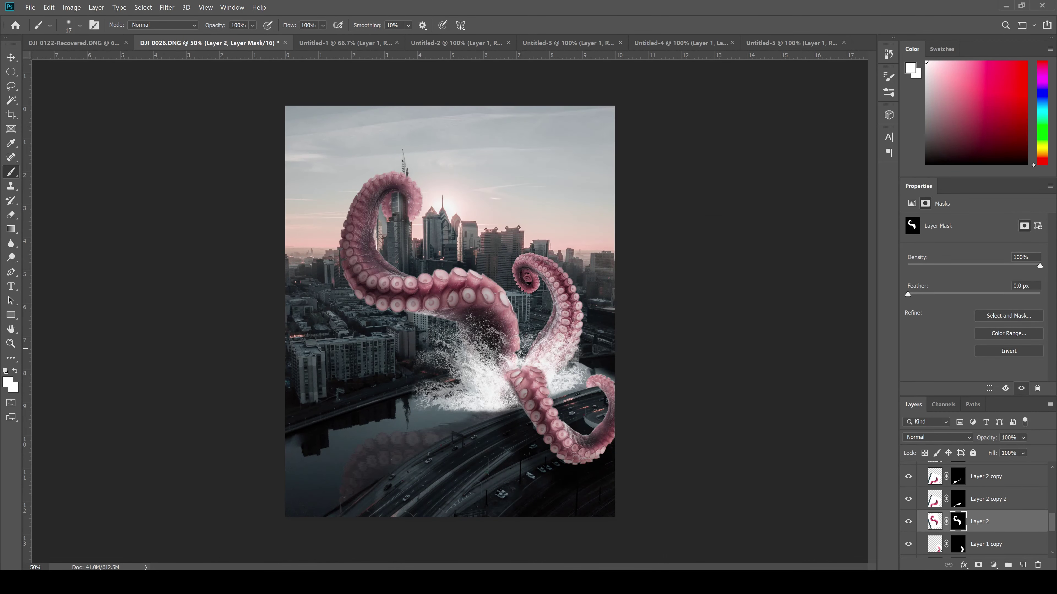
scroll(921, 485, up, 3)
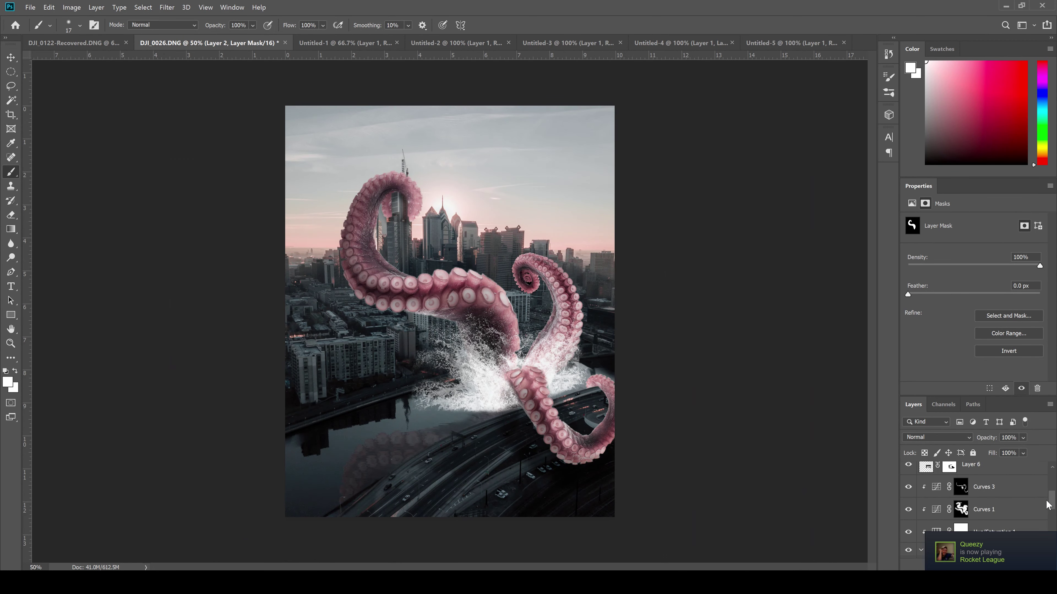
Collapse the Schuylkill group, select Layer 6 copy 2's mask, and set black brush flow to 16%.
click(921, 486)
click(988, 505)
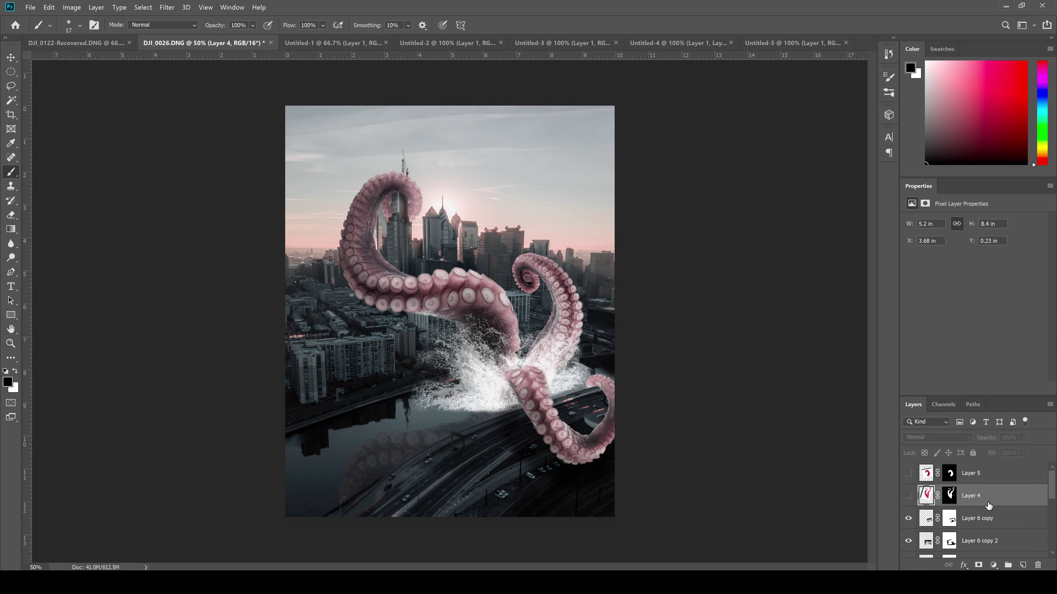
click(949, 541)
scroll(391, 421, up, 3)
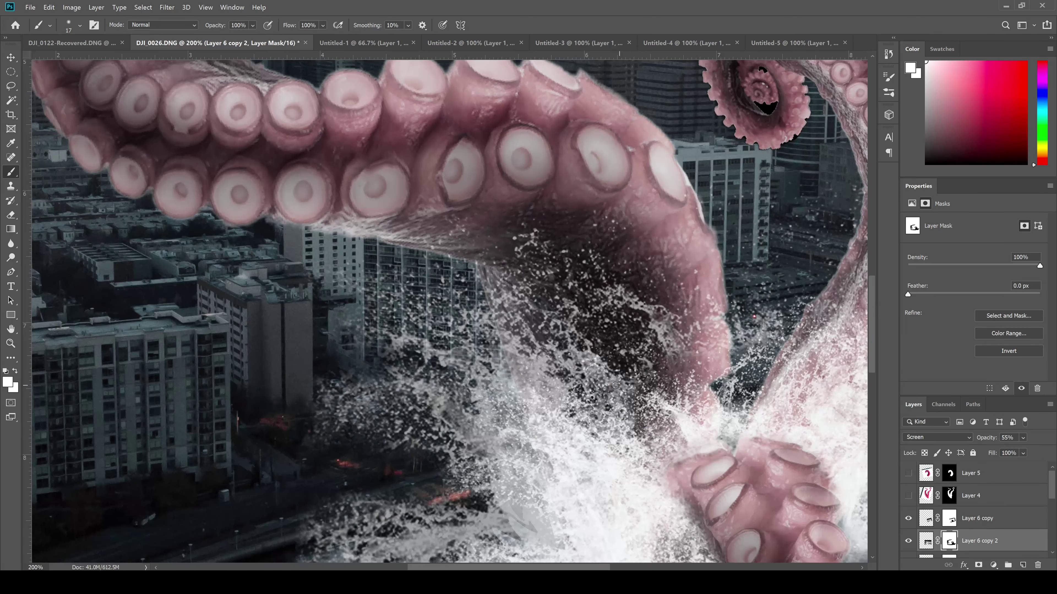
scroll(391, 421, down, 3)
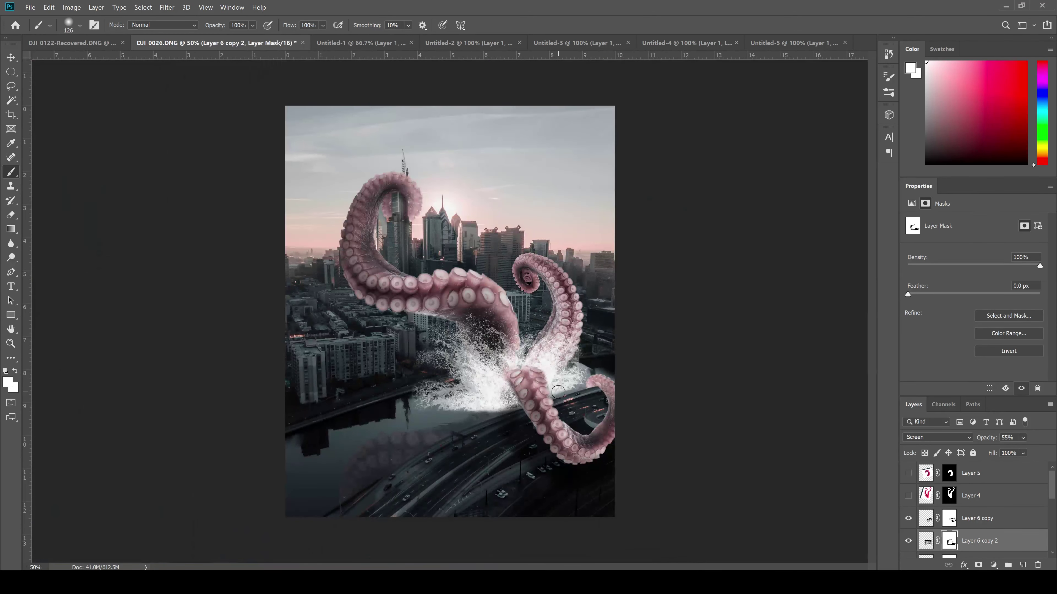
scroll(472, 395, up, 3)
key(x)
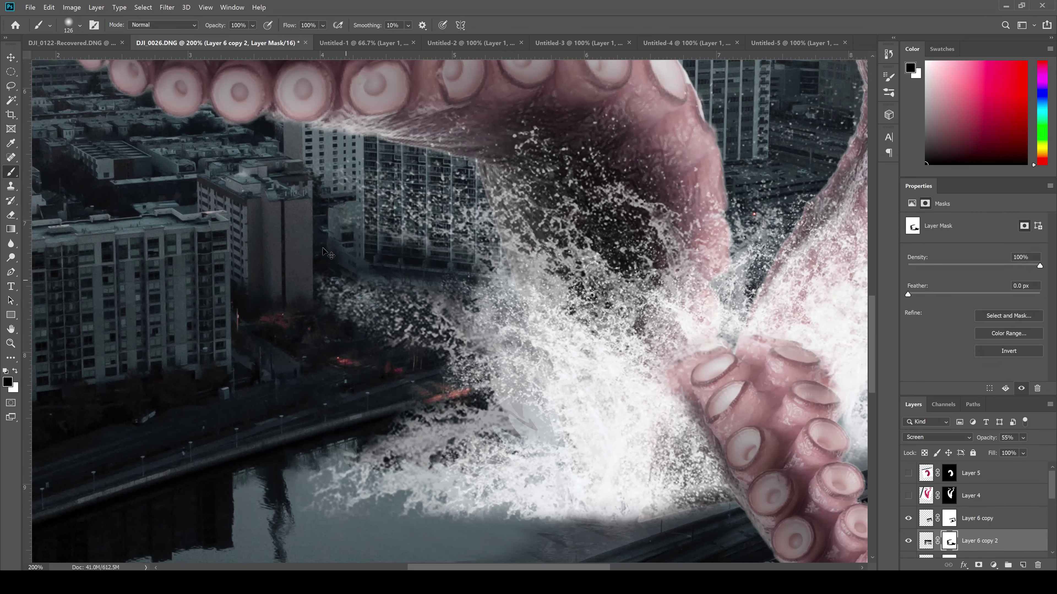
drag(323, 25, 310, 40)
scroll(634, 308, down, 3)
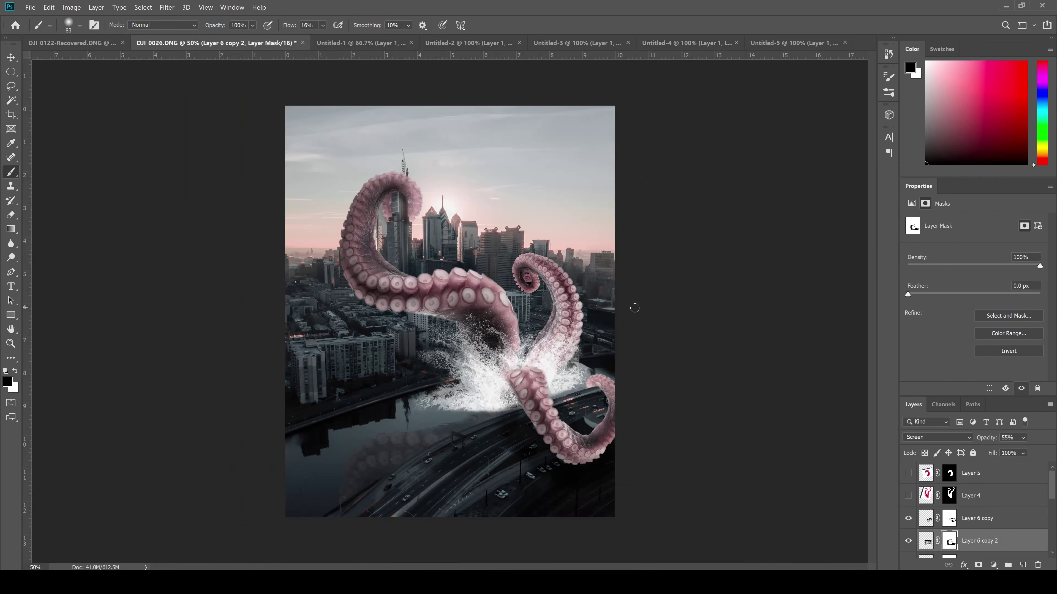
scroll(1049, 471, down, 3)
Add a Curves 4 S-curve (shadows 62→27, highlights 188→191), then select Background copy.
click(994, 565)
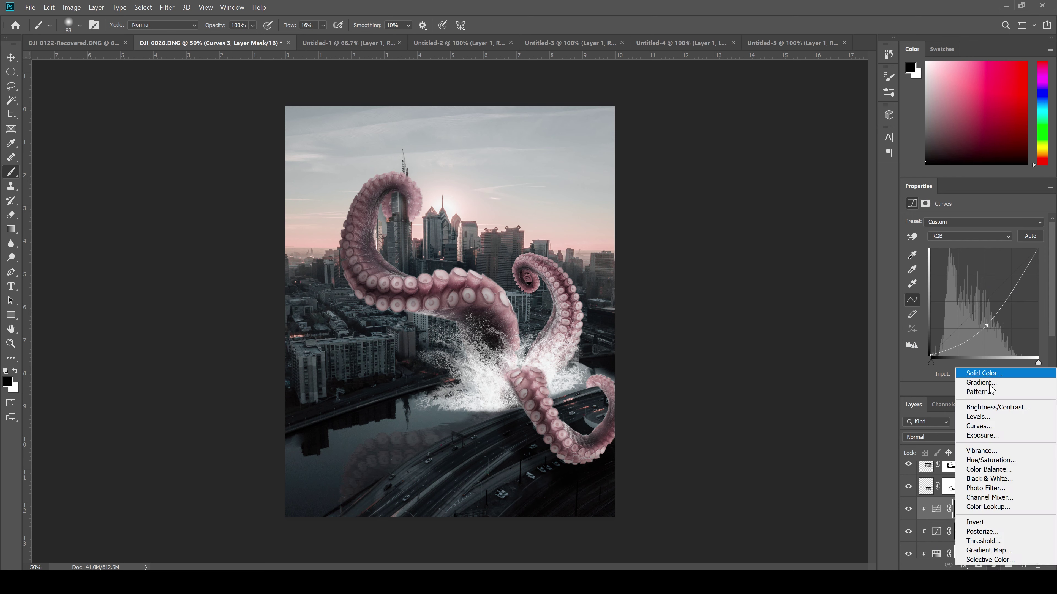
click(979, 432)
drag(957, 330, 956, 338)
mouse_move(984, 304)
mouse_down()
mouse_move(983, 317)
mouse_move(1009, 275)
mouse_up()
scroll(1047, 455, up, 2)
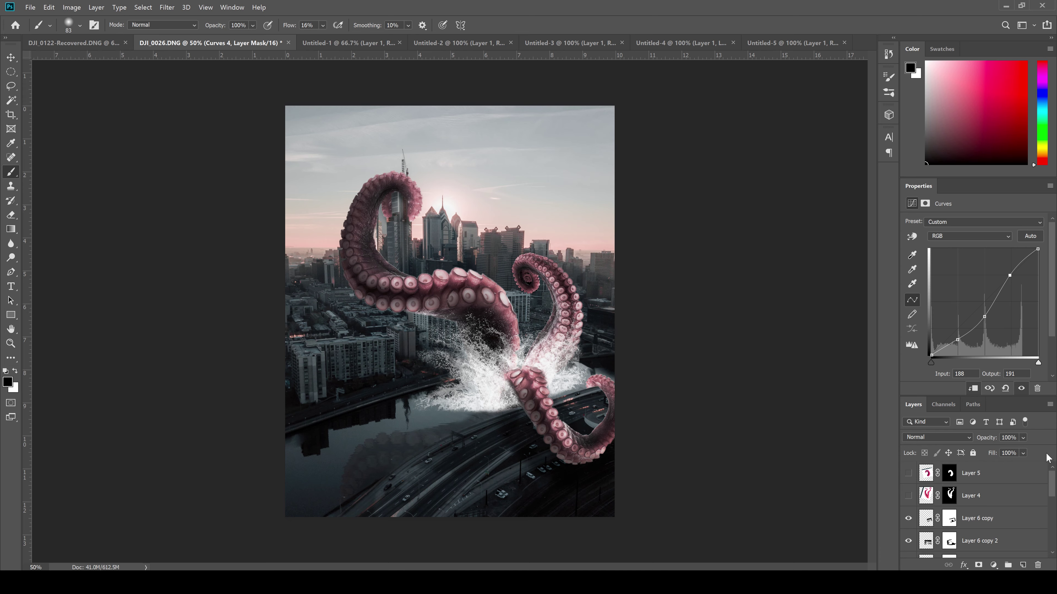
scroll(1048, 458, down, 5)
click(982, 524)
Outline the river with a Pen path and turn it into a selection.
key(ctrl+plus)
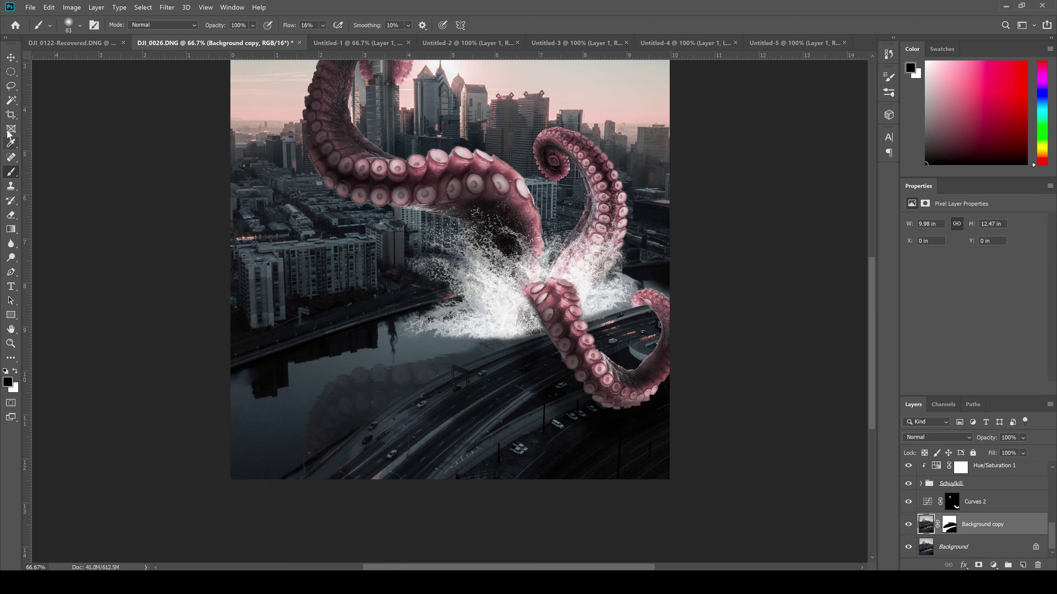
key(p)
click(275, 481)
drag(358, 425, 417, 388)
click(212, 373)
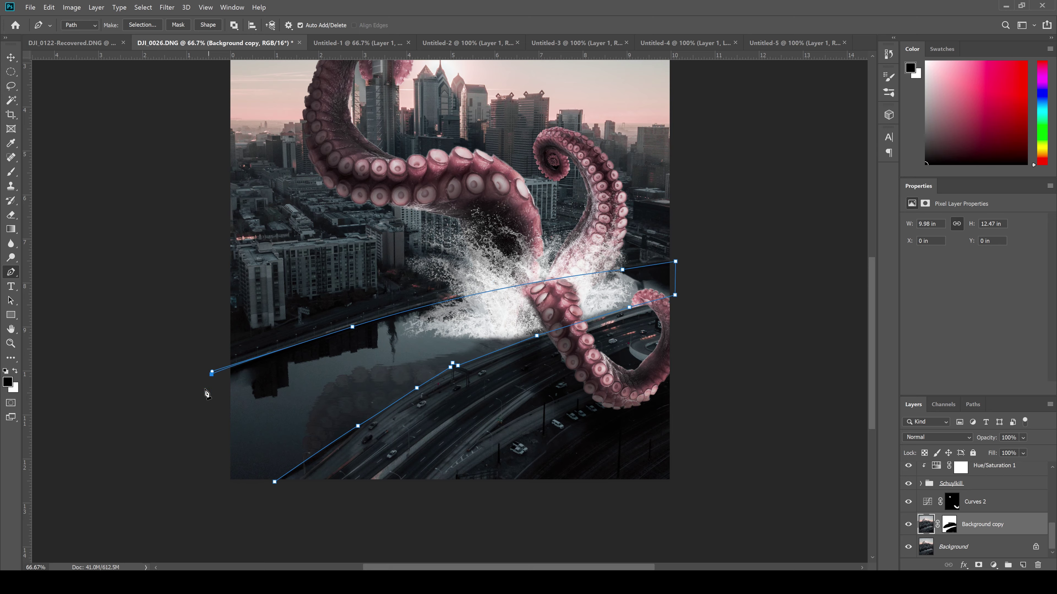
click(202, 485)
click(252, 492)
click(275, 482)
key(Return)
Try Displace and Wave distortions, cancelling both, then apply a ZigZag ripple to the river.
click(167, 8)
click(542, 317)
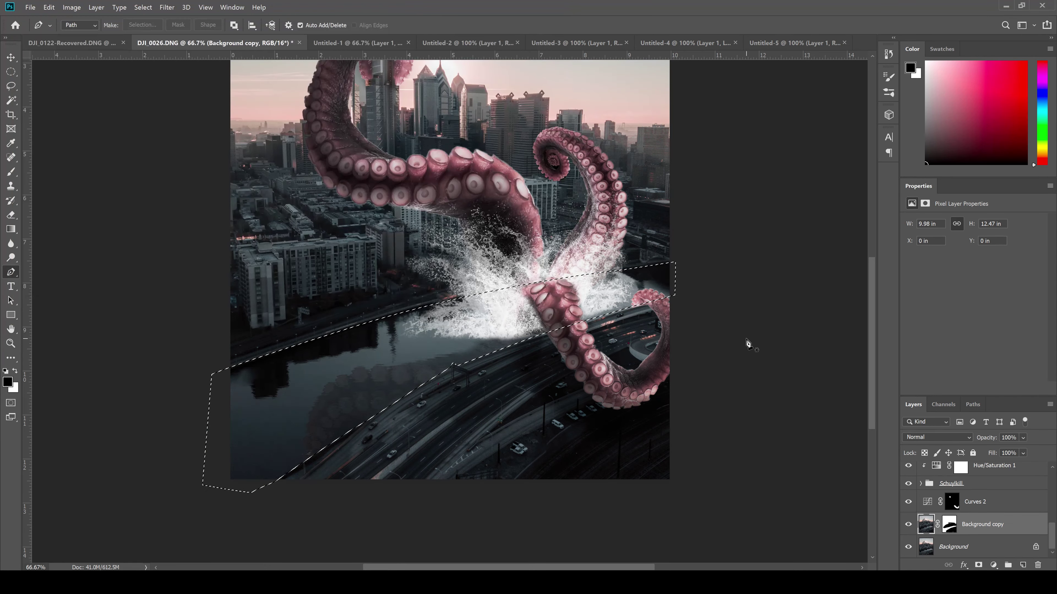
click(167, 7)
click(361, 187)
key(Escape)
click(167, 8)
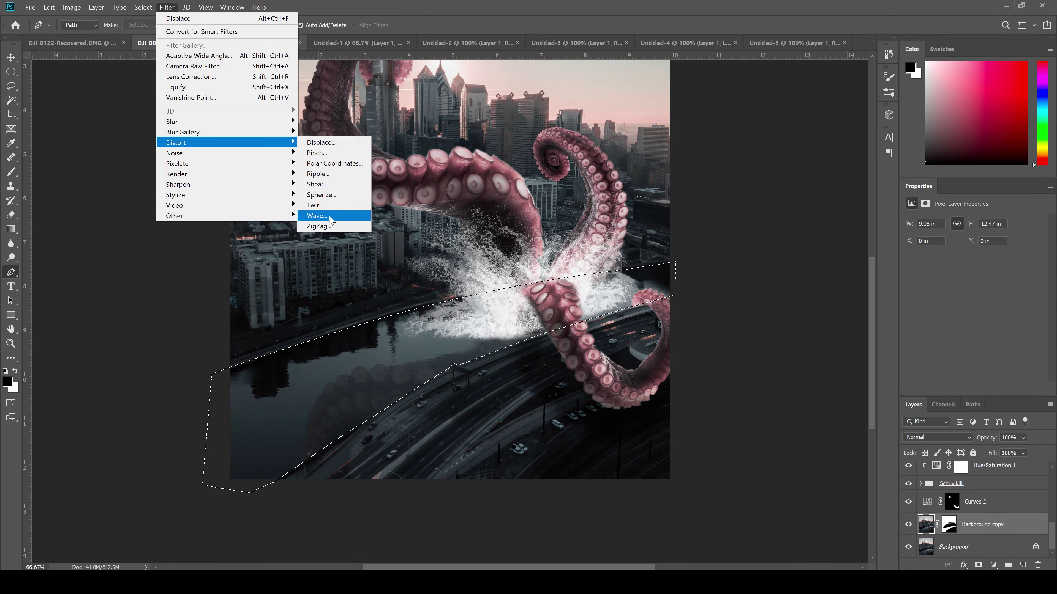
click(333, 228)
key(Return)
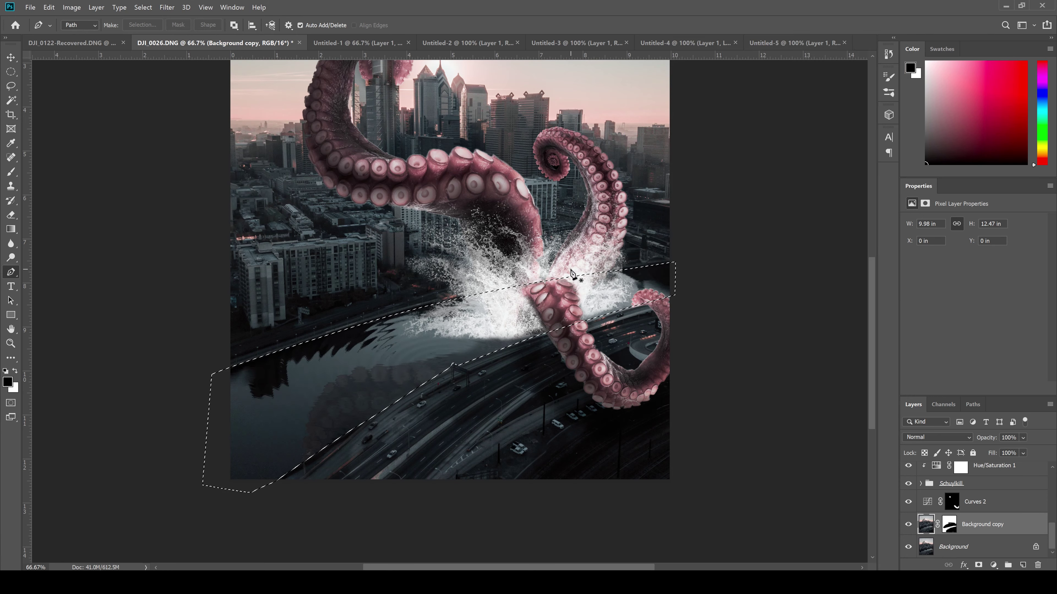
Undo the ZigZag ripple and bring up the options menu for the river selection.
click(949, 526)
key(b)
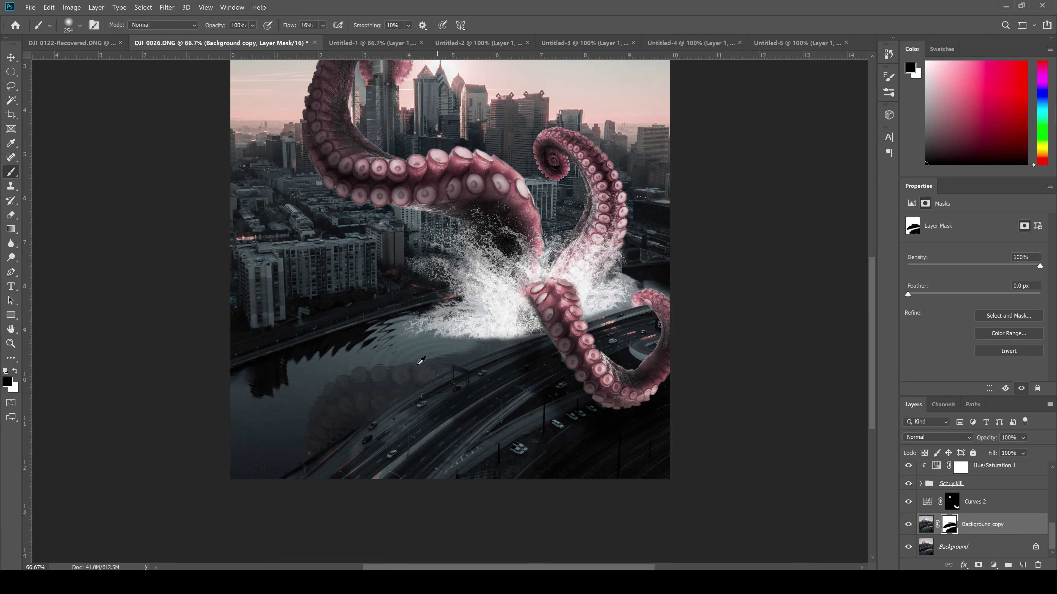
key(ctrl+z)
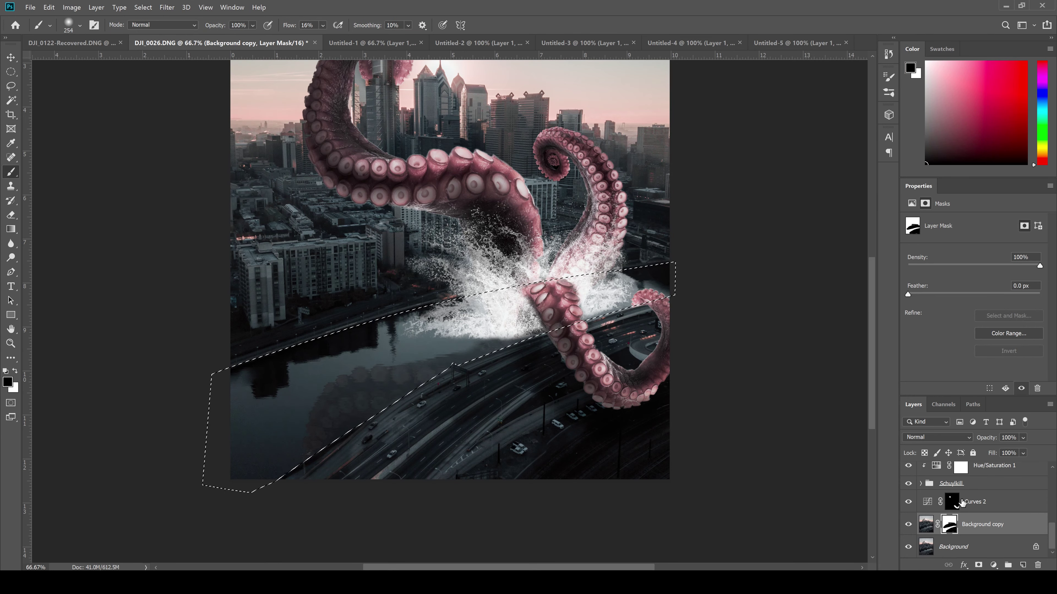
key(m)
right_click(359, 180)
Copy the selected river onto new Layer 7 and test a ZigZag ripple, undoing it.
click(470, 333)
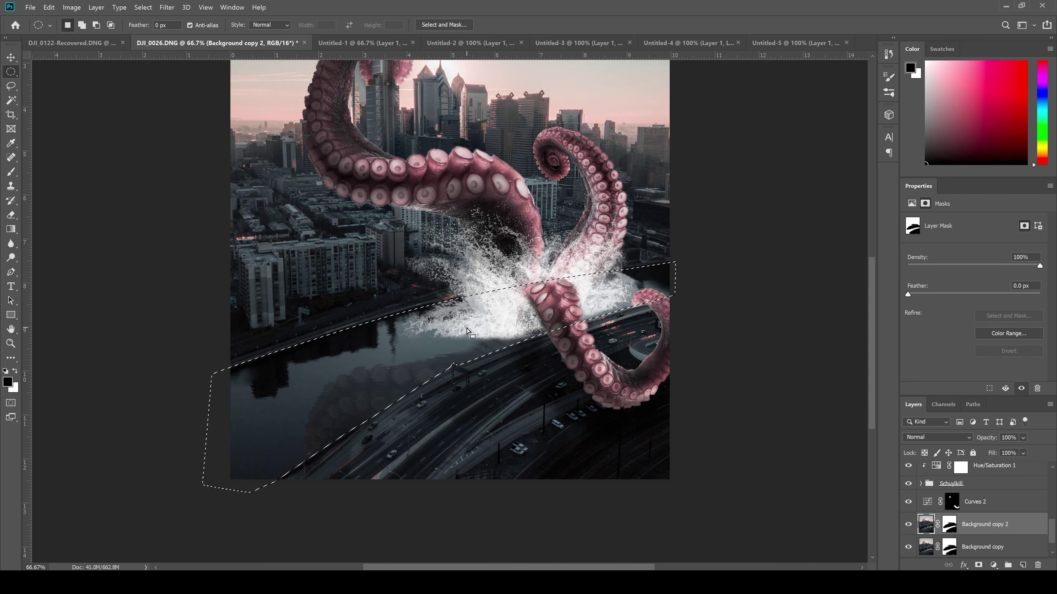
key(ctrl+z)
key(ctrl+j)
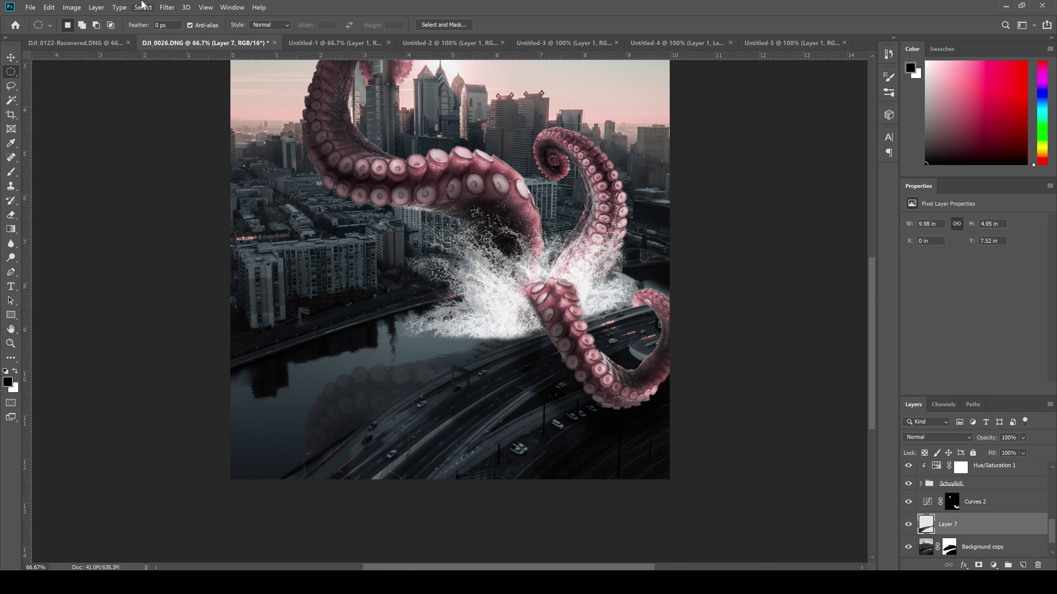
click(166, 7)
click(325, 221)
drag(791, 253, 813, 253)
key(Return)
key(ctrl+z)
Apply a ZigZag ripple inside an oval around the splash and add a mask to Layer 7.
drag(538, 323, 799, 444)
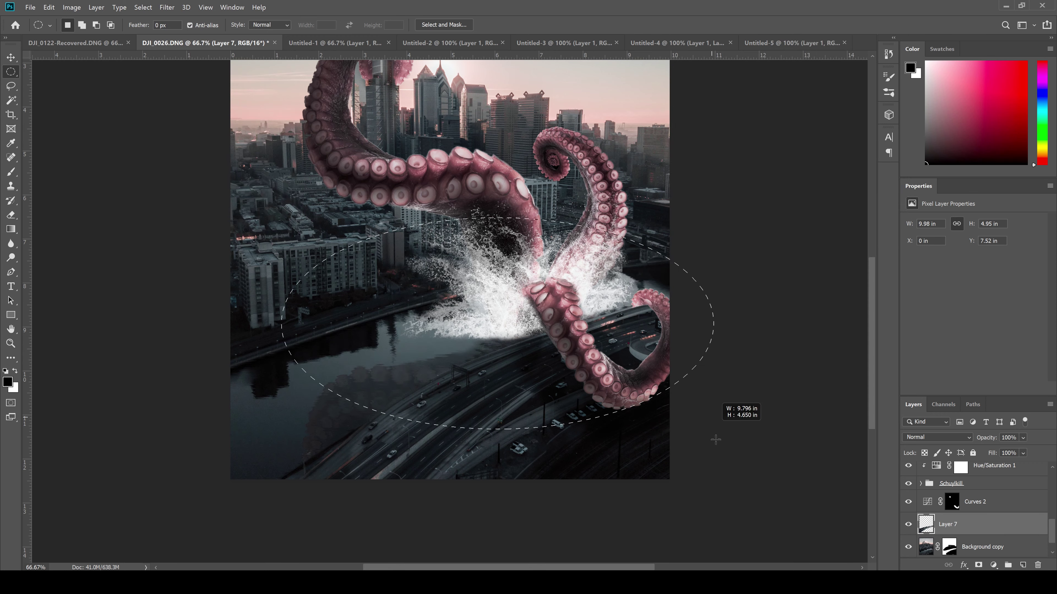
click(167, 7)
key(Return)
key(ctrl+d)
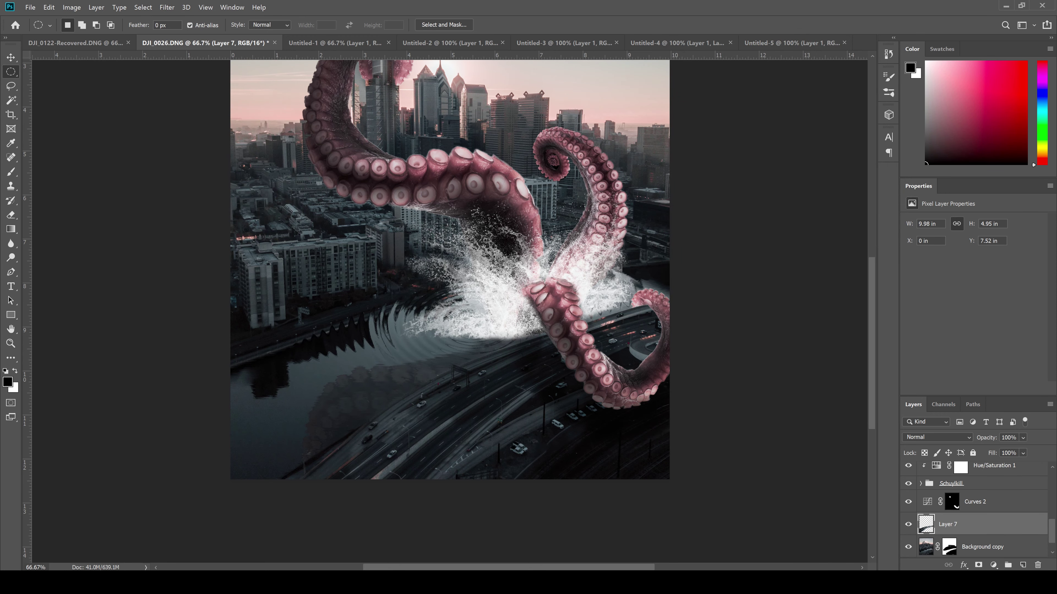
click(978, 565)
key(b)
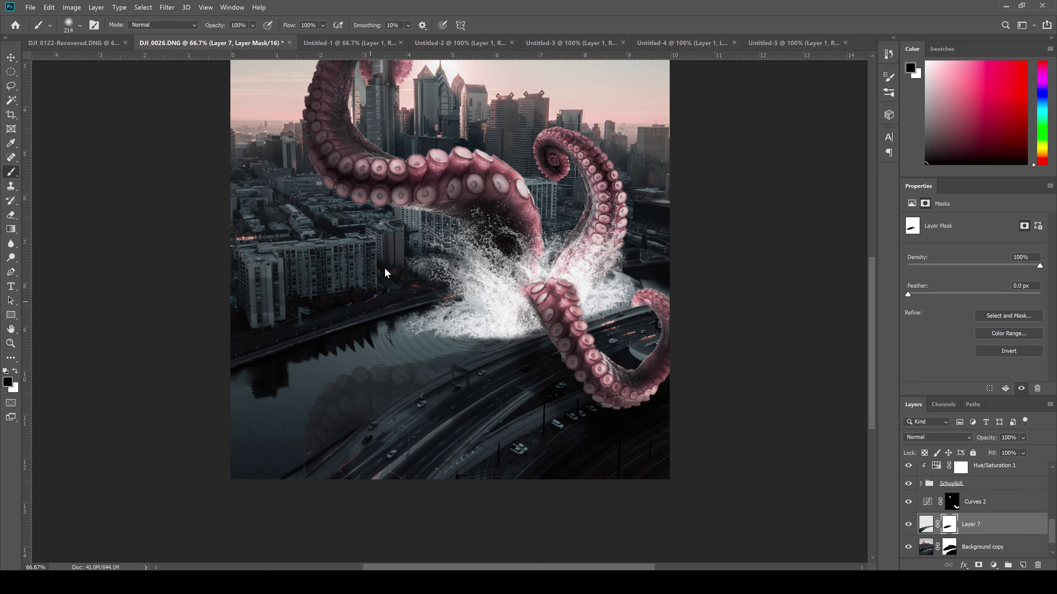
Shift the rippled water right and paint out the ripple at the lower left.
key(ctrl+t)
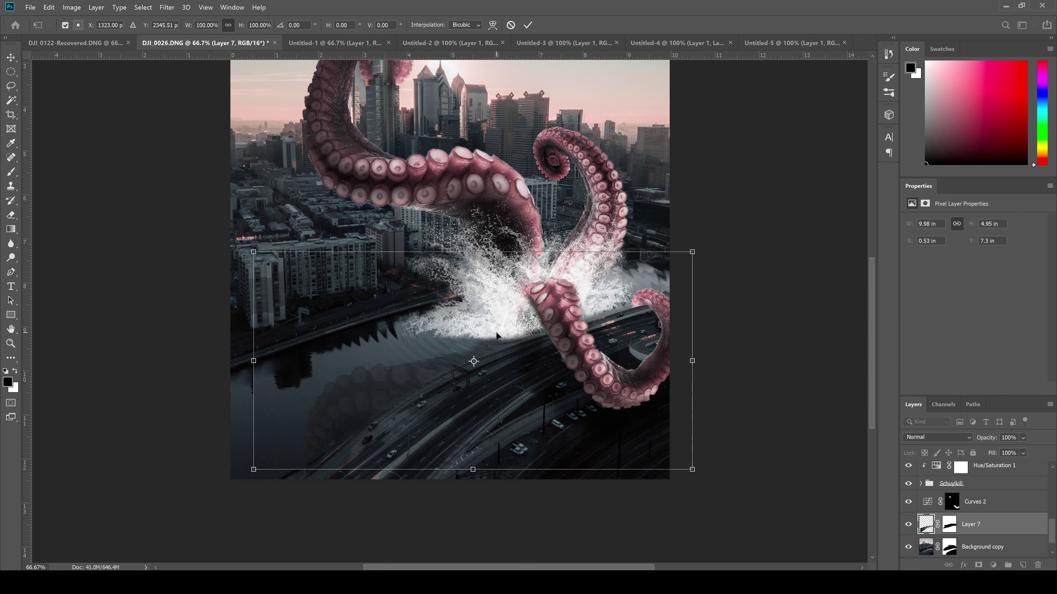
drag(406, 313, 434, 313)
key(Return)
click(239, 405)
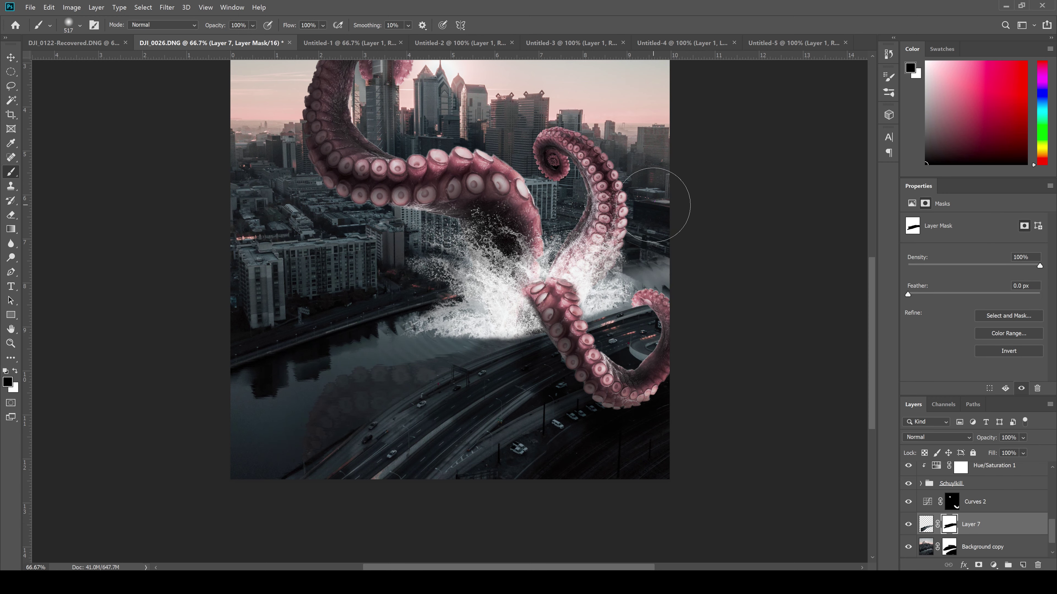
key(ctrl+minus)
key(ctrl+minus)
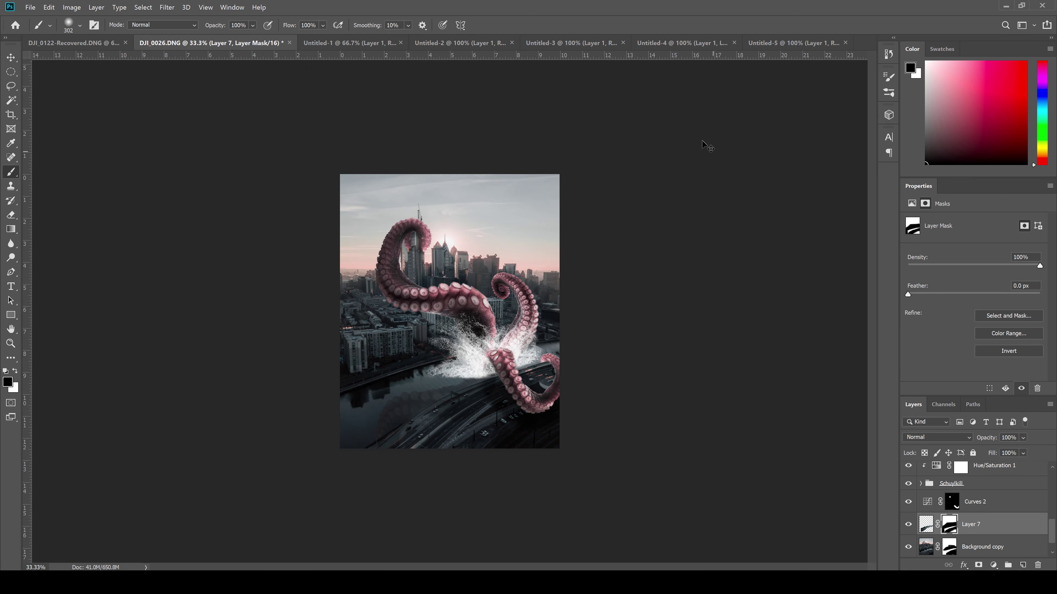
key(ctrl+plus)
key(ctrl+plus)
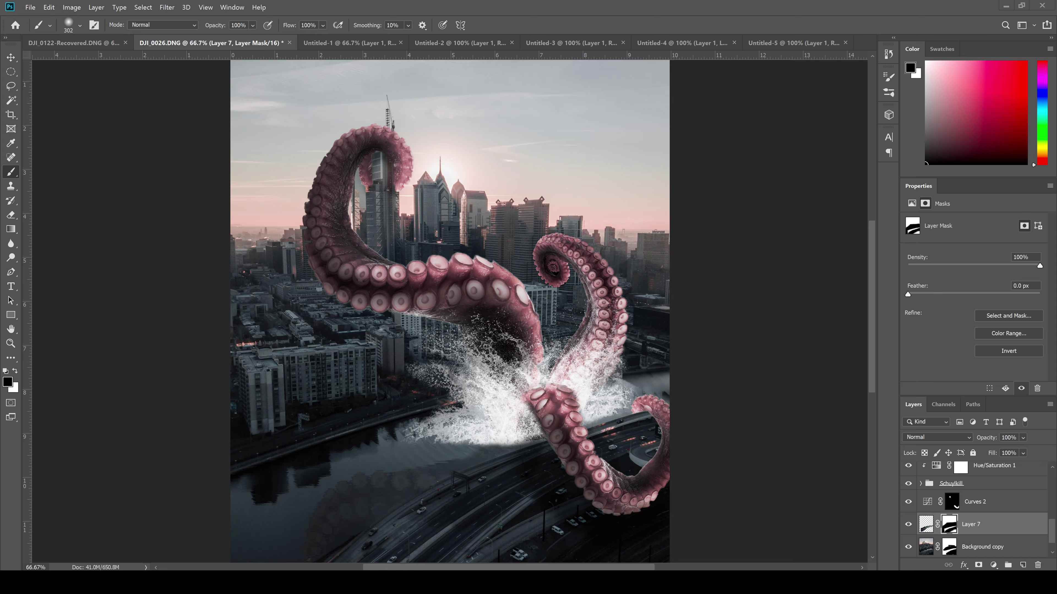
Place the water waves image, rasterize it, warp it along the left tentacle at 76% opacity.
key(ctrl+minus)
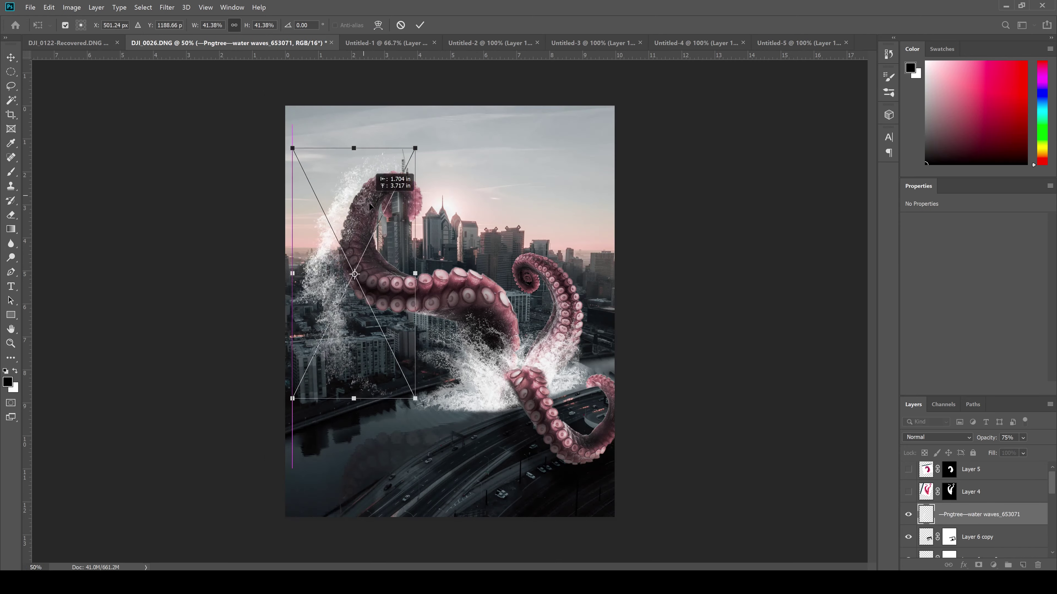
mouse_move(418, 167)
mouse_down()
mouse_move(410, 150)
mouse_move(421, 143)
mouse_up()
key(Return)
key(ctrl+plus)
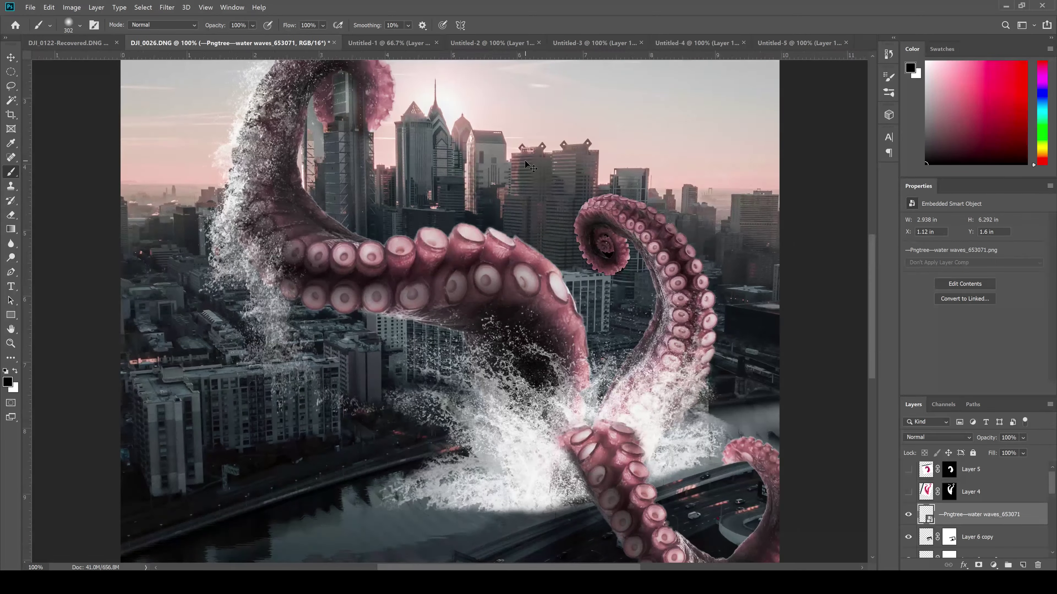
key(b)
right_click(978, 514)
click(944, 376)
key(ctrl+t)
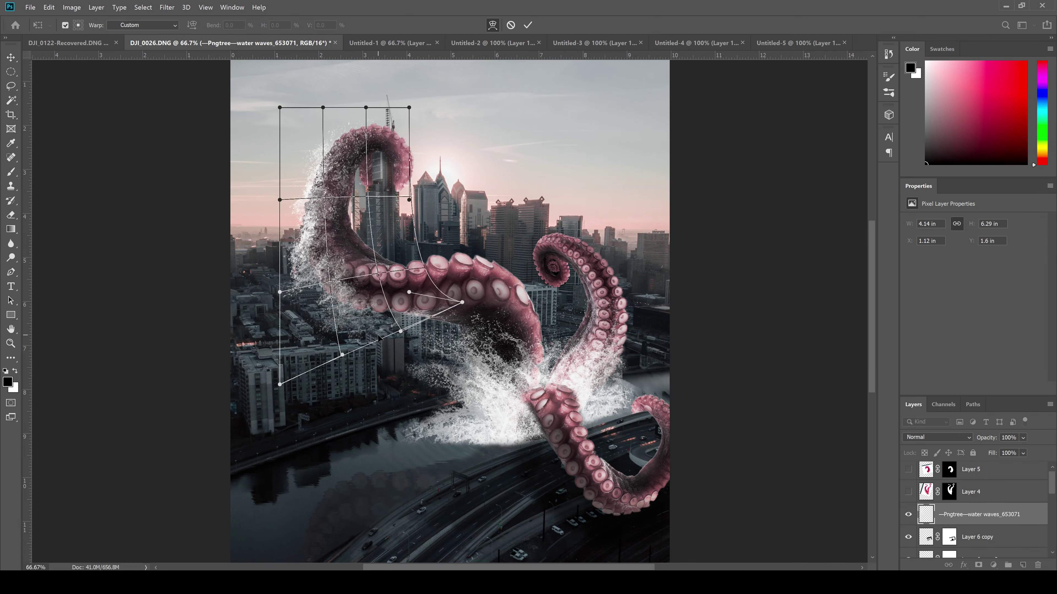
drag(375, 270, 342, 213)
key(Return)
drag(1023, 438, 1011, 450)
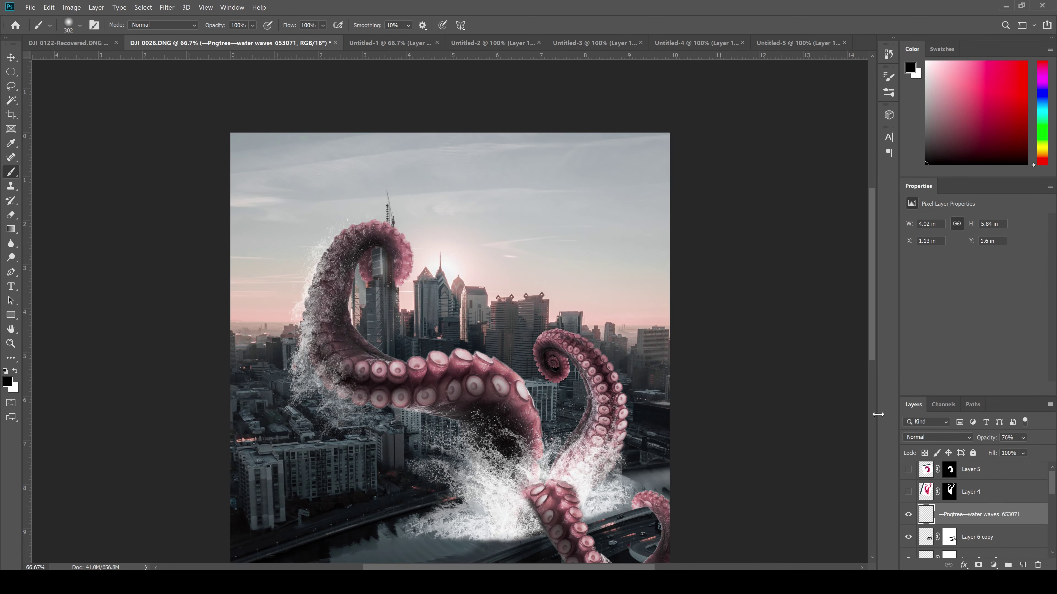
Duplicate the waves, resize and rotate the copy onto the right tentacle at about 65% opacity.
key(ctrl+minus)
key(ctrl+plus)
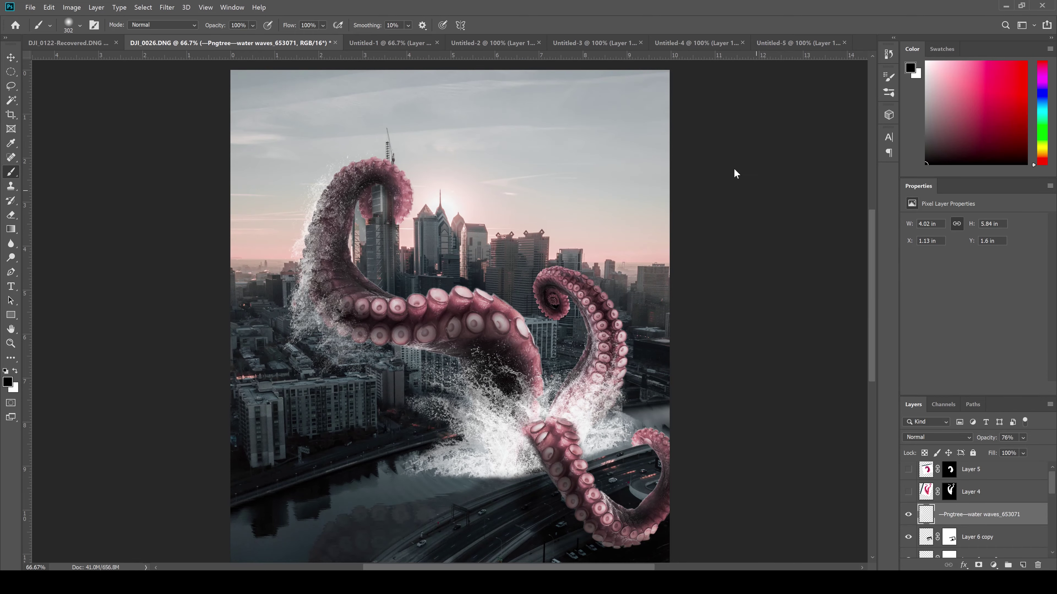
key(ctrl+minus)
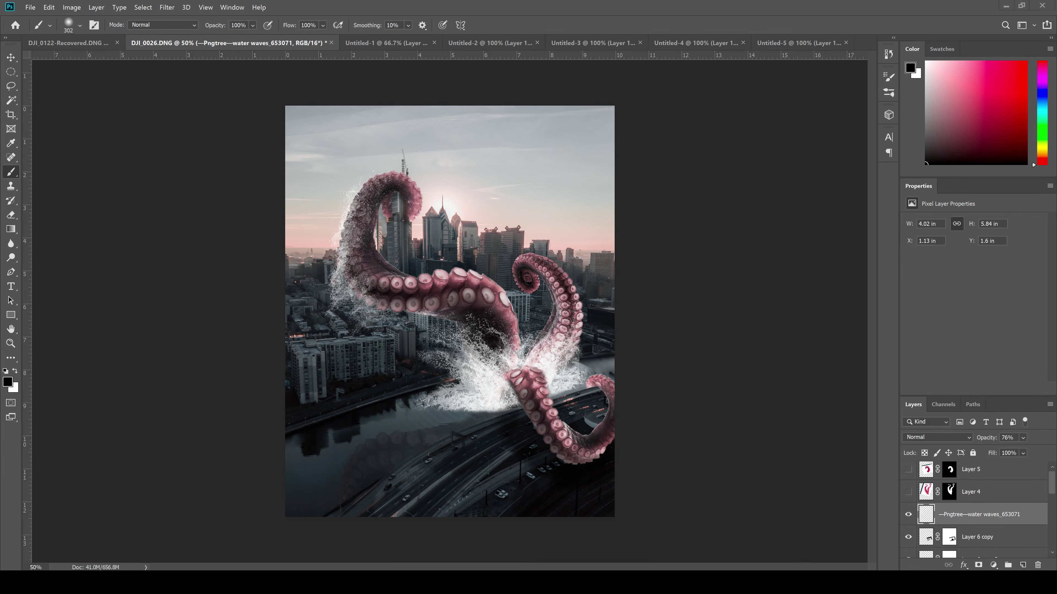
key(Return)
key(ctrl+t)
drag(590, 208, 565, 232)
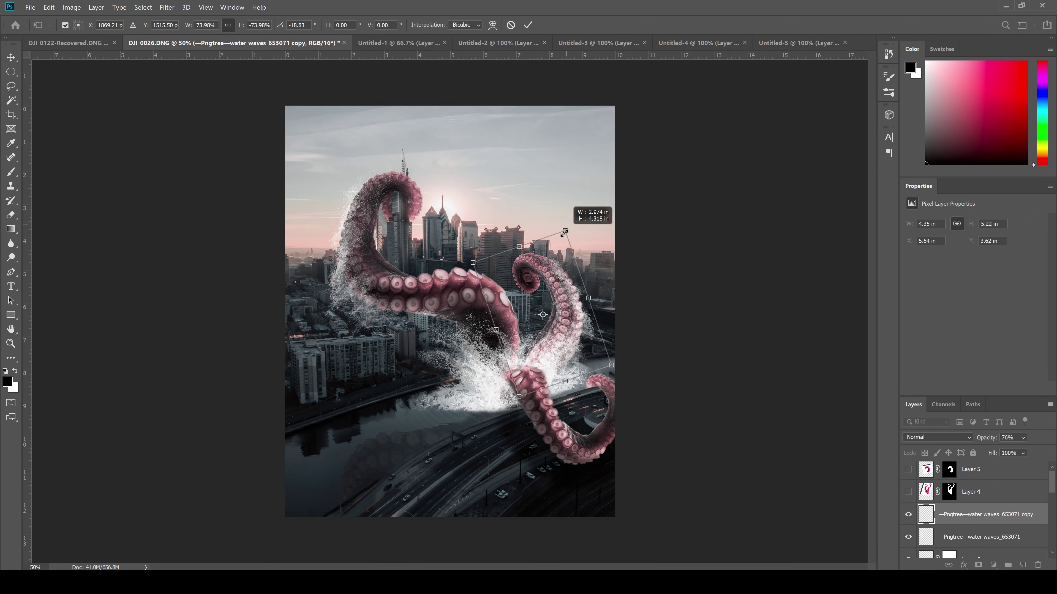
key(Return)
key(b)
drag(1023, 438, 1030, 458)
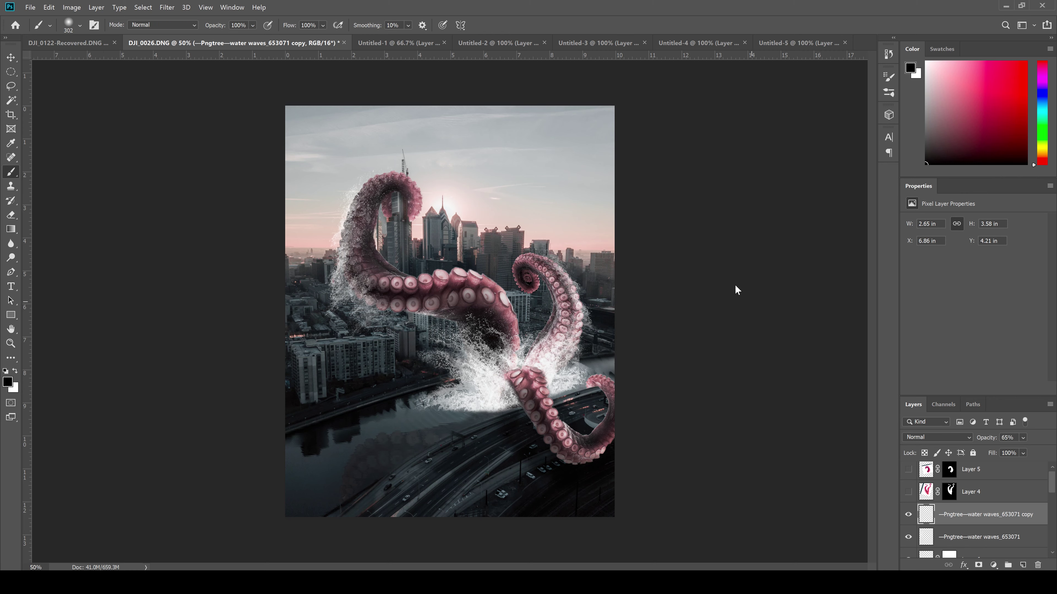
Duplicate the waves again, warp it around the lower tentacle, then shrink and tilt it.
right_click(959, 515)
click(944, 113)
key(Return)
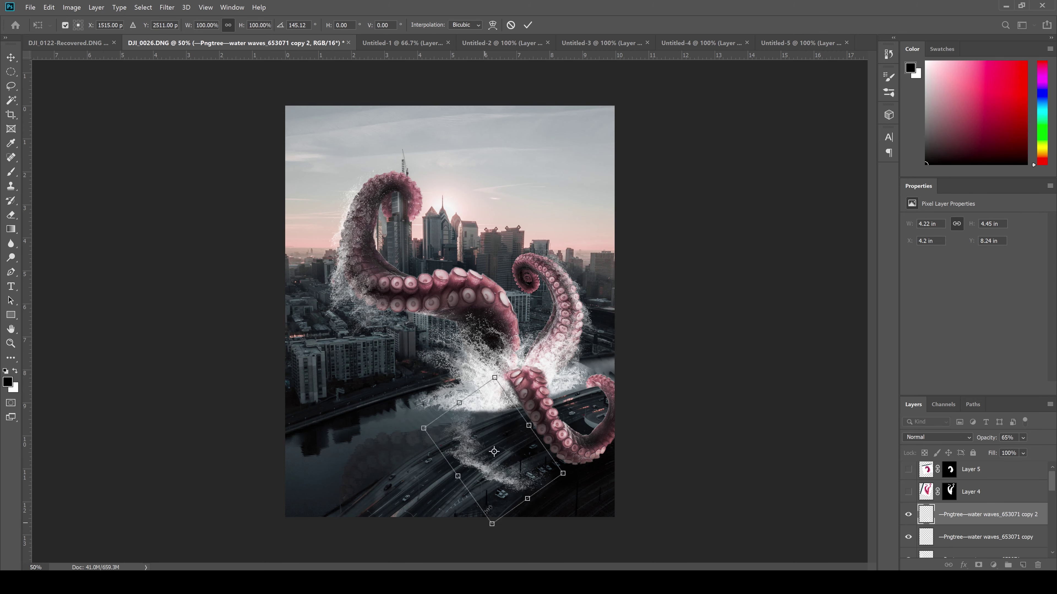
key(ctrl+t)
drag(588, 448, 596, 455)
right_click(587, 441)
click(637, 354)
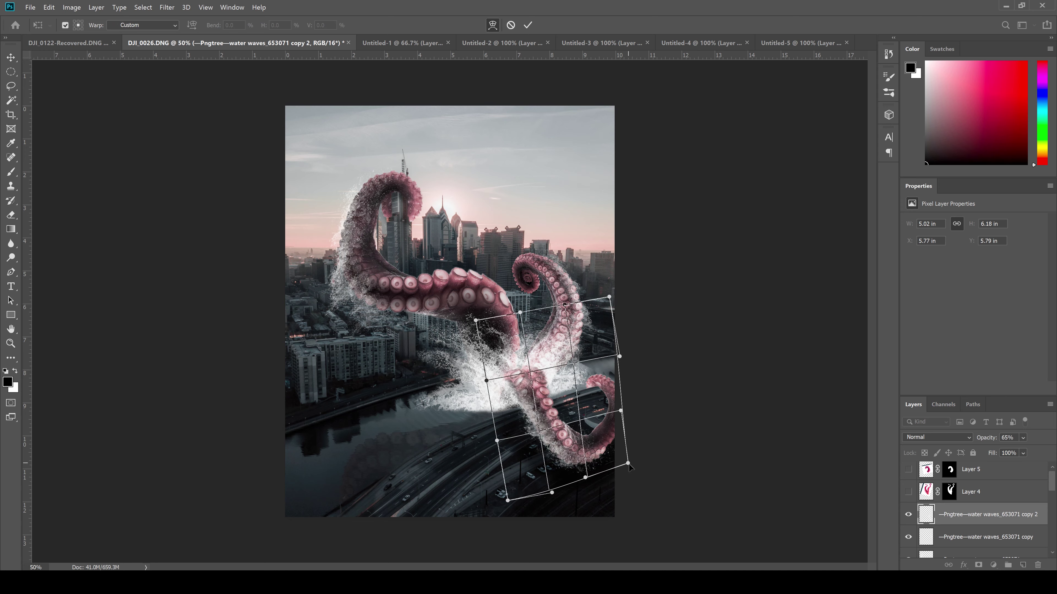
key(Return)
drag(1022, 438, 1029, 408)
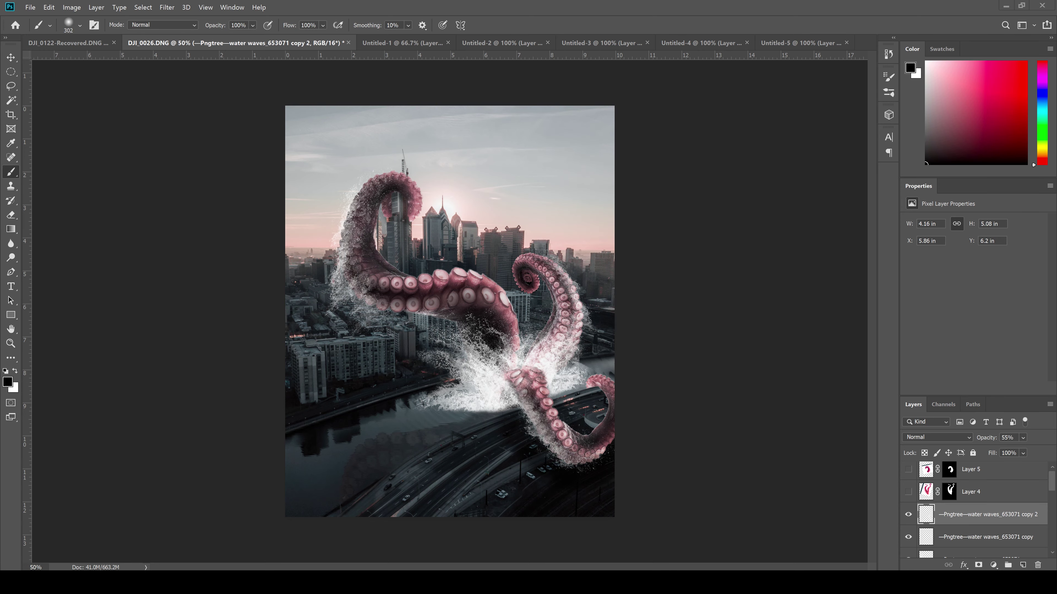
mouse_move(638, 243)
mouse_down()
mouse_move(587, 317)
mouse_move(624, 324)
mouse_up()
Commit the splash placement and, at 33% brush flow, hide spray over the central tentacle's suckers.
key(Return)
key(b)
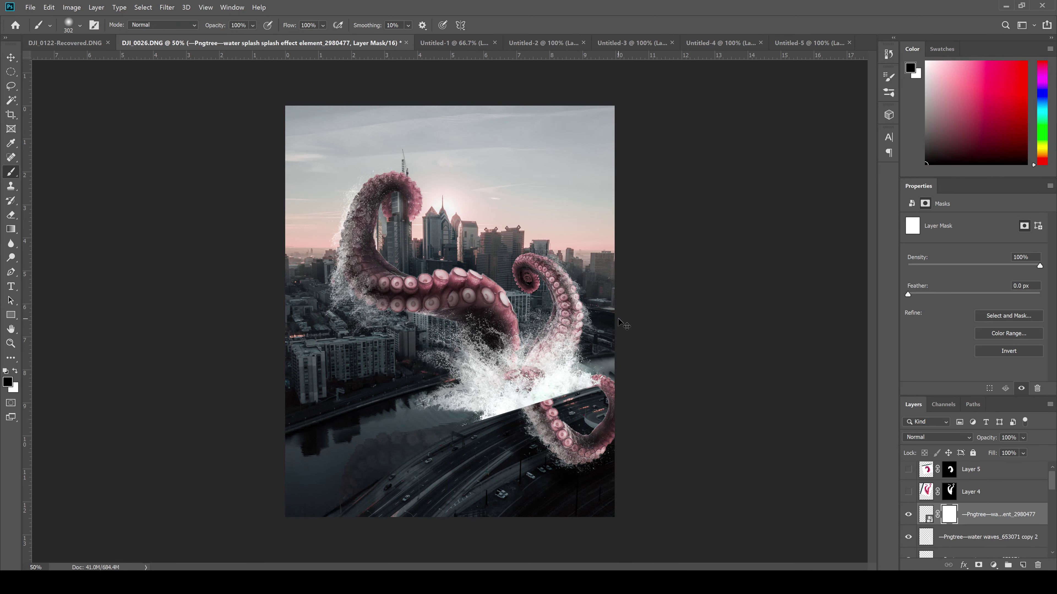
key(ctrl+plus)
key(ctrl+plus)
key(shift+3)
key(shift+3)
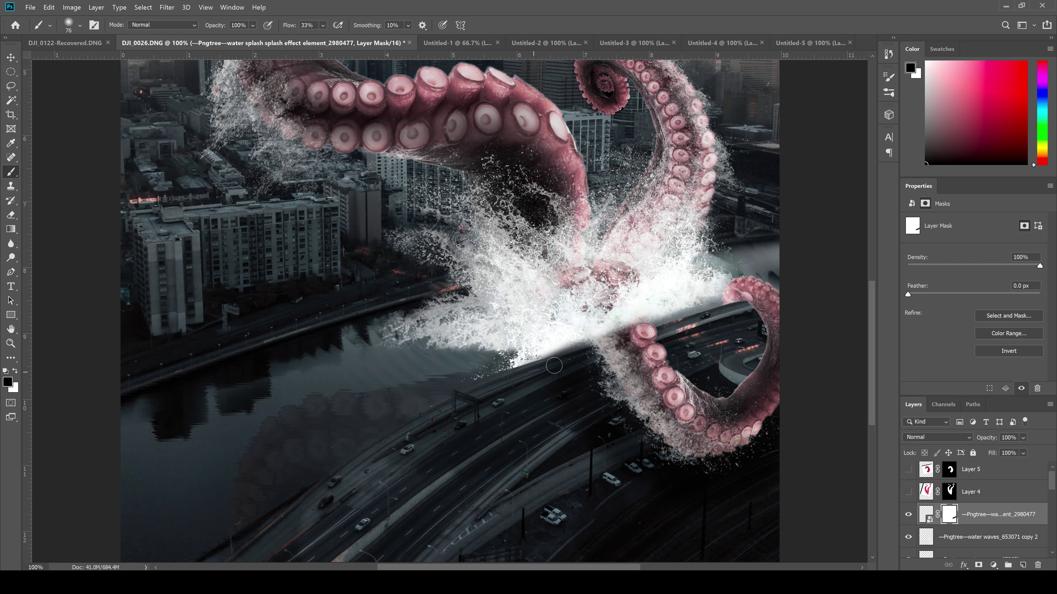
mouse_move(637, 278)
mouse_down()
mouse_move(599, 321)
mouse_move(566, 329)
mouse_up()
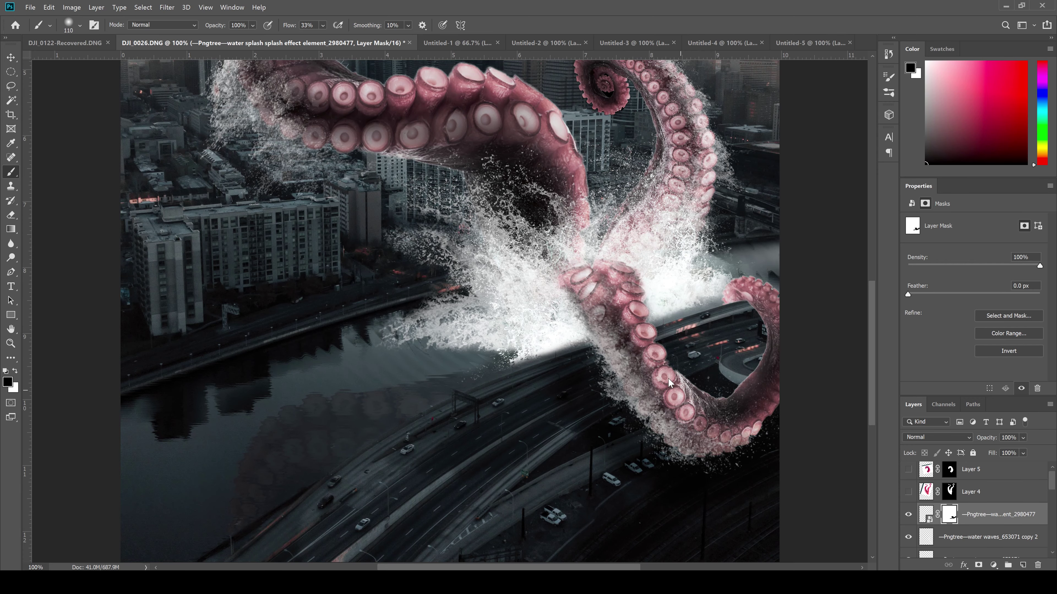
key(ctrl+minus)
key(ctrl+minus)
key(ctrl+minus)
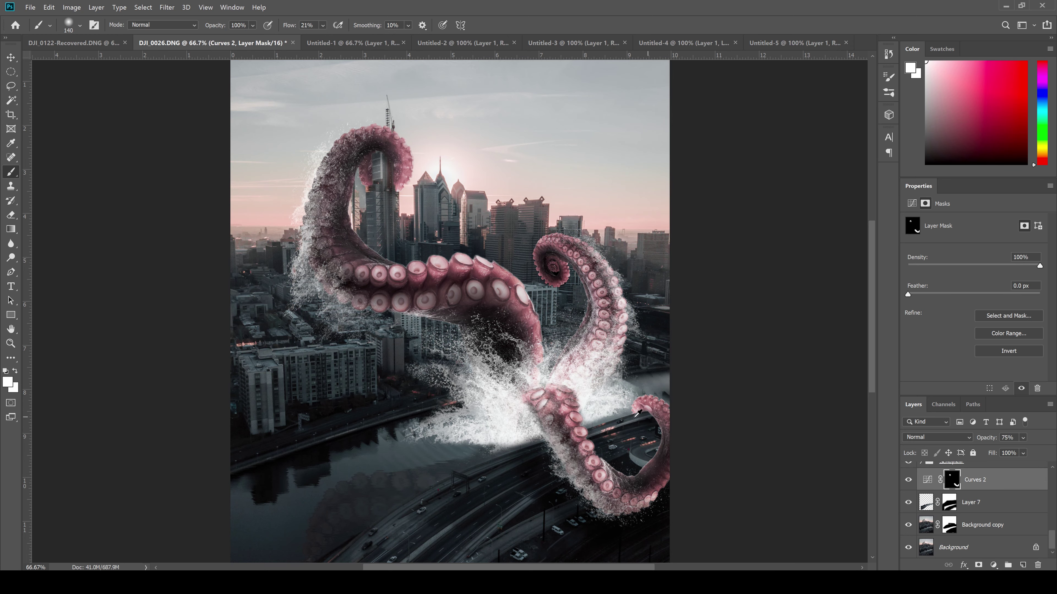
key(ctrl+minus)
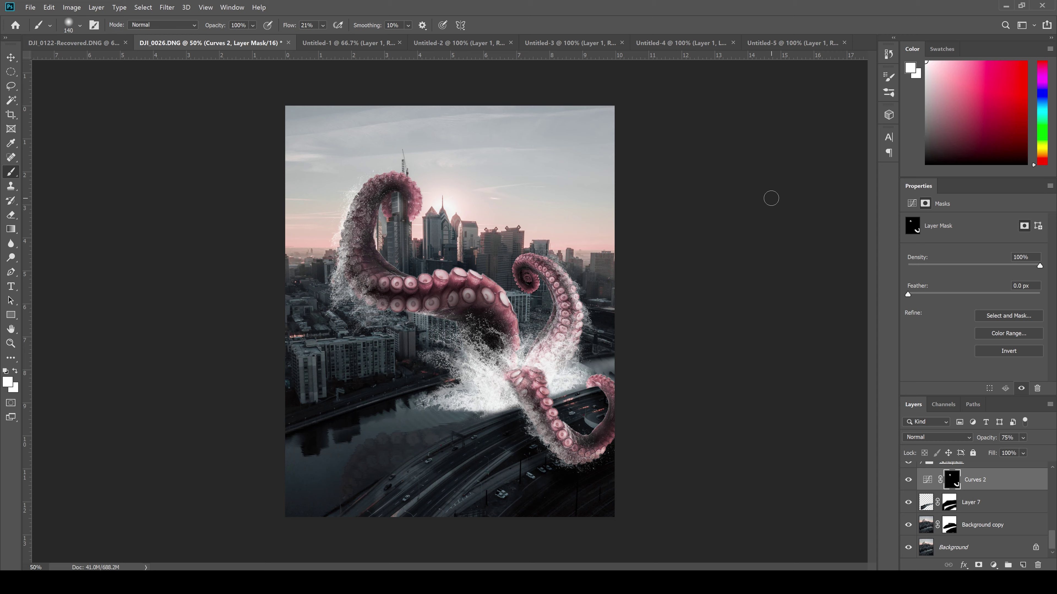
Set the water splash to 40% opacity, mask out lower-left river spray, and save as DJI_0026-Edit-3.tif.
scroll(974, 508, up, 5)
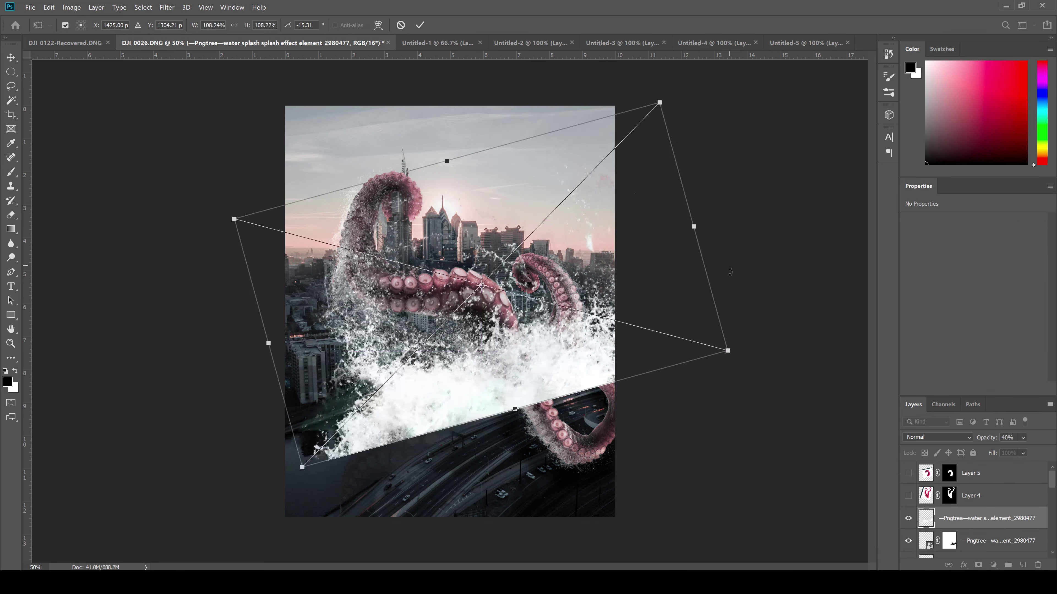
drag(1013, 453, 1017, 453)
click(978, 565)
key(bracketright)
key(bracketright)
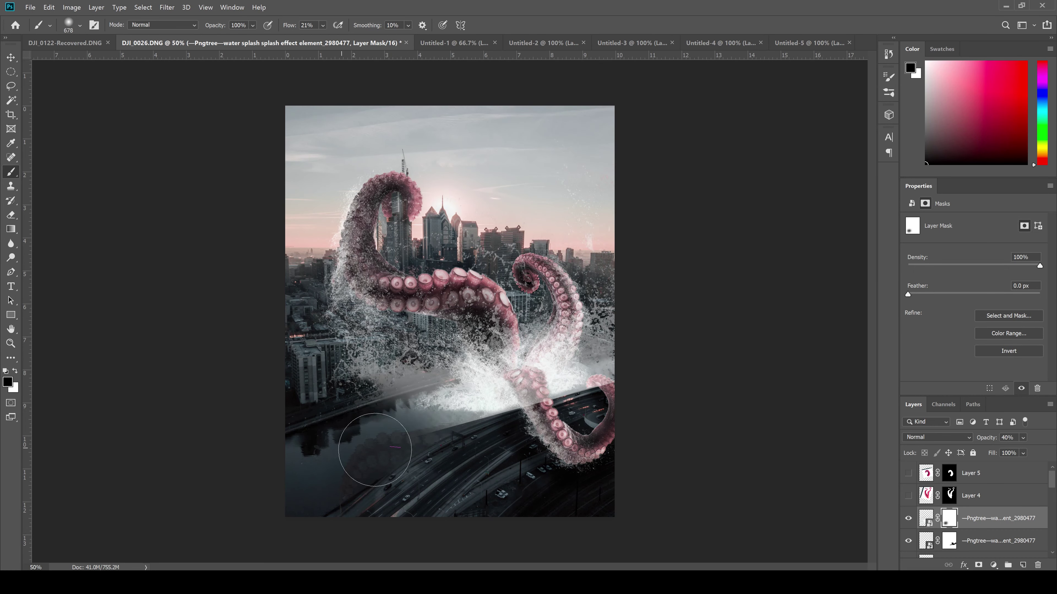
mouse_move(333, 458)
mouse_down()
mouse_move(533, 387)
mouse_move(641, 250)
mouse_up()
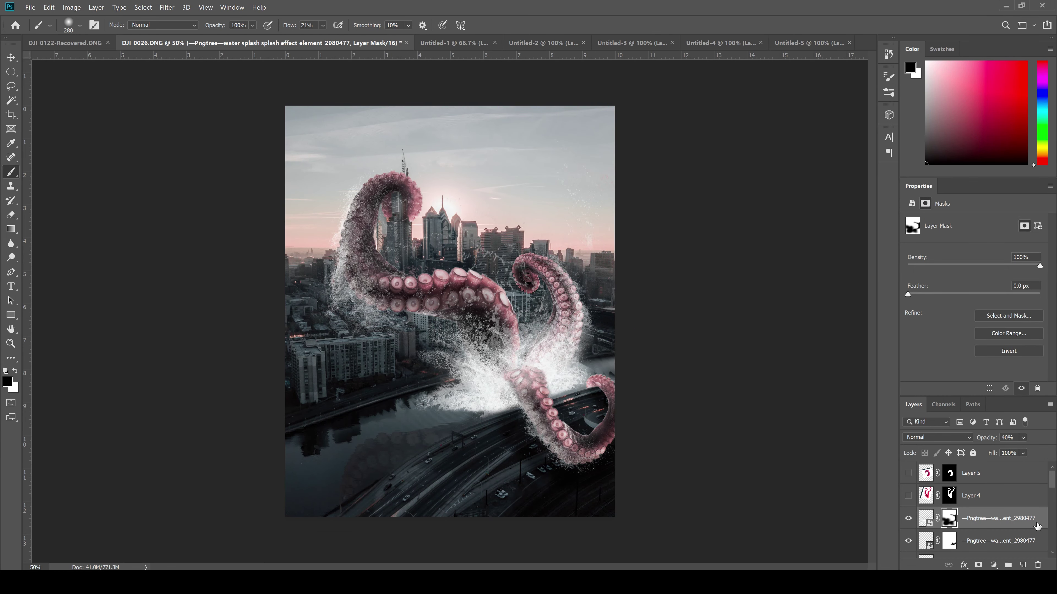
drag(408, 340, 643, 256)
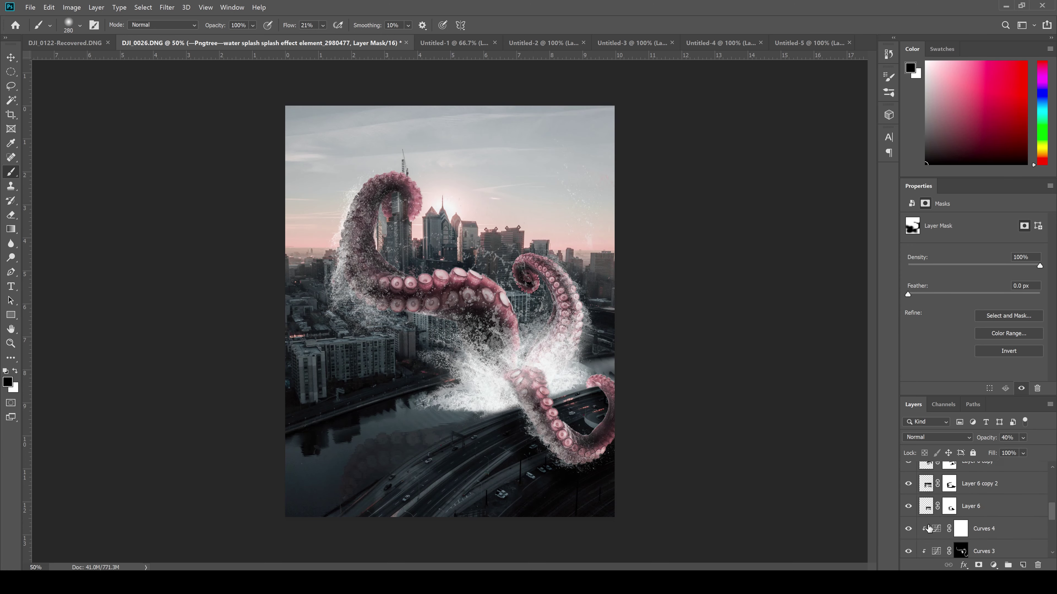
ctrl+click(414, 394)
key(ctrl+s)
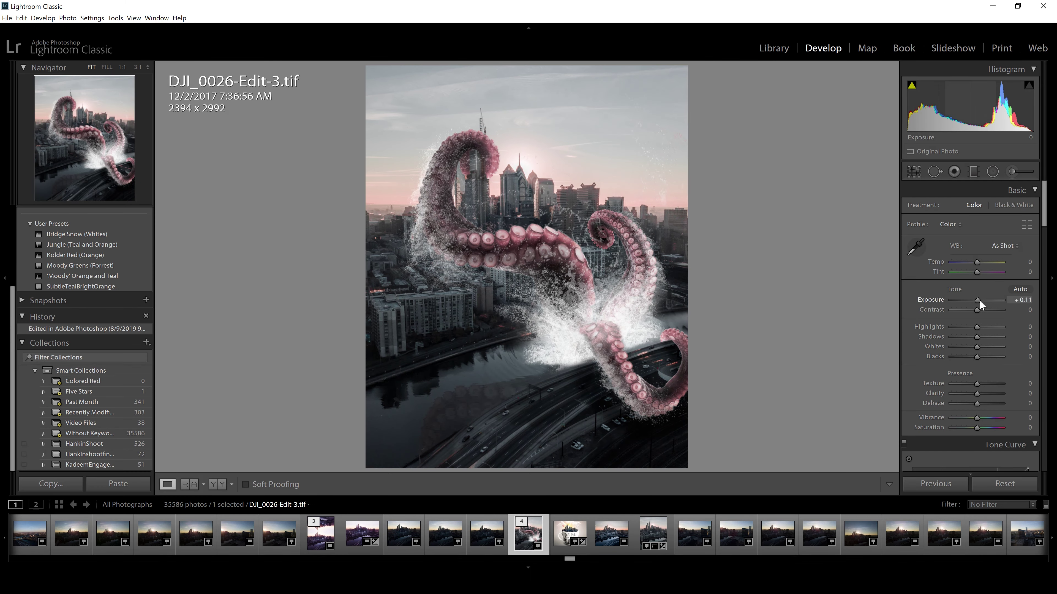
Soften the Basic panel: more exposure, less contrast, lifted shadows, softer clarity, more saturation.
drag(976, 300, 968, 327)
drag(977, 337, 983, 384)
drag(977, 394, 973, 394)
drag(977, 404, 971, 418)
drag(977, 427, 983, 427)
Shape a custom tone curve with three curve adjustments.
scroll(974, 374, down, 5)
drag(941, 290, 941, 283)
drag(969, 246, 969, 251)
drag(913, 308, 913, 298)
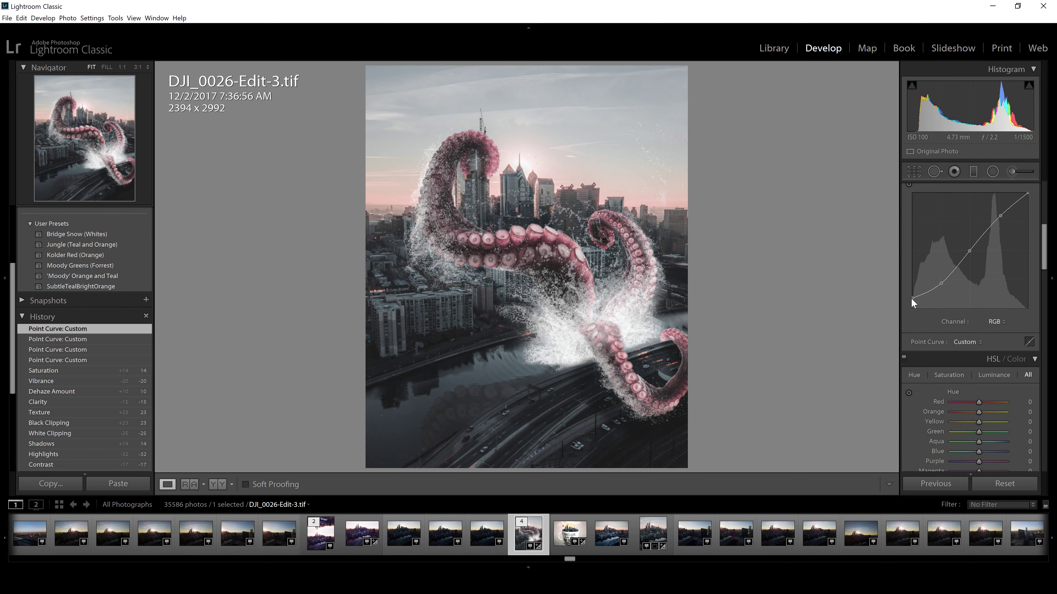
Shift several HSL hue and saturation sliders.
scroll(1032, 250, down, 3)
drag(979, 280, 980, 279)
drag(978, 289, 973, 289)
drag(979, 300, 974, 299)
drag(973, 289, 972, 291)
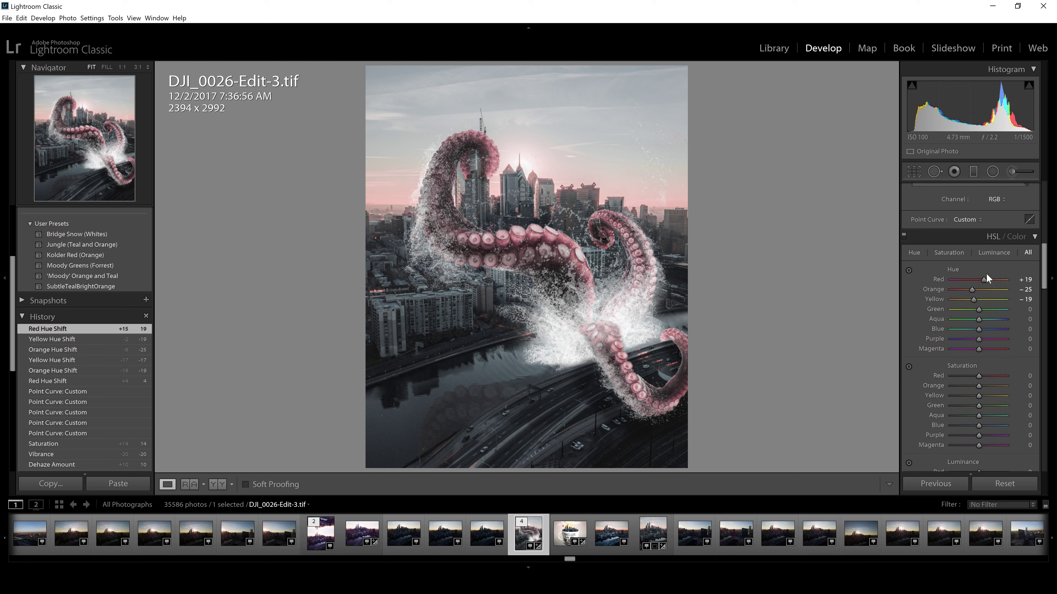
drag(973, 379, 981, 385)
drag(979, 395, 982, 386)
Raise red luminance to +45 and add luminance noise reduction.
scroll(987, 389, down, 1)
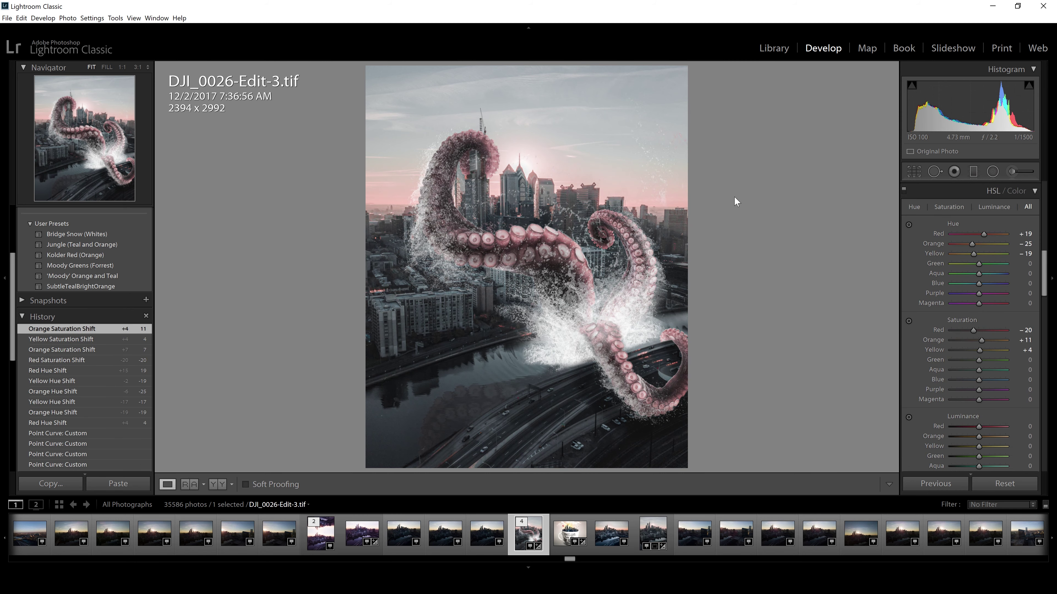
scroll(990, 374, down, 2)
drag(979, 341, 992, 342)
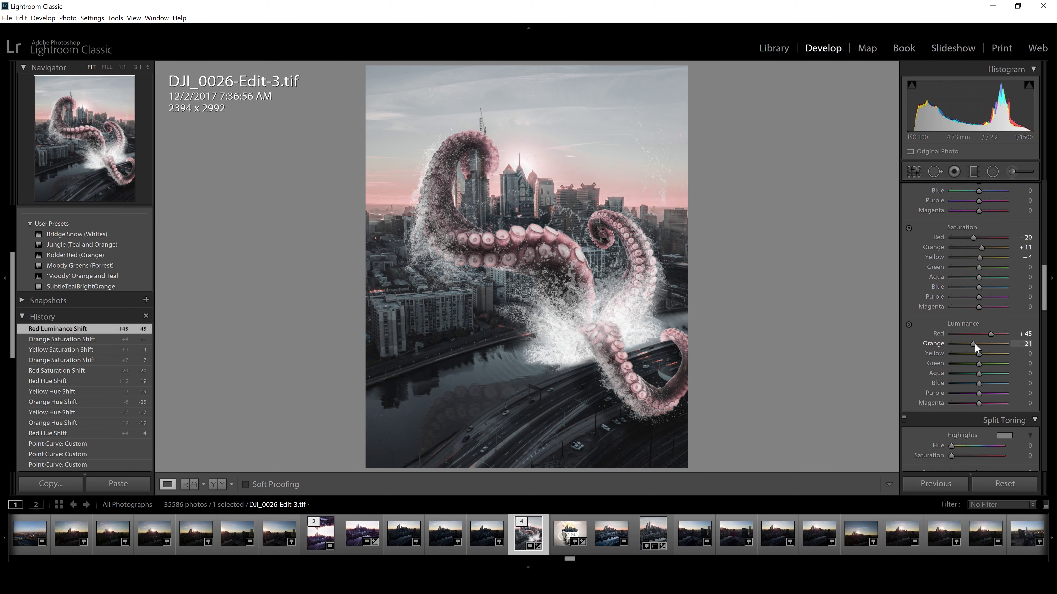
scroll(975, 348, down, 5)
mouse_move(952, 386)
mouse_down()
mouse_move(976, 378)
mouse_move(979, 388)
mouse_up()
scroll(969, 333, down, 10)
Shift the red and green calibration primaries, then set white balance to Temp -8, Tint +29.
mouse_move(977, 415)
mouse_down()
mouse_move(994, 425)
mouse_move(983, 425)
mouse_up()
drag(977, 451, 979, 461)
drag(977, 351, 993, 351)
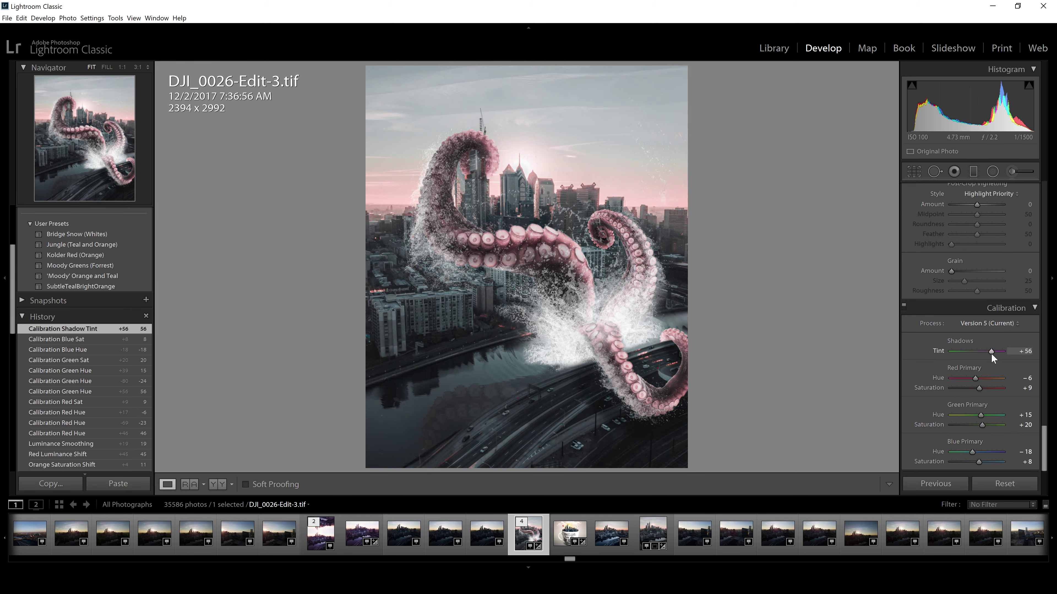
key(ctrl+z)
scroll(973, 262, up, 15)
drag(976, 272, 977, 264)
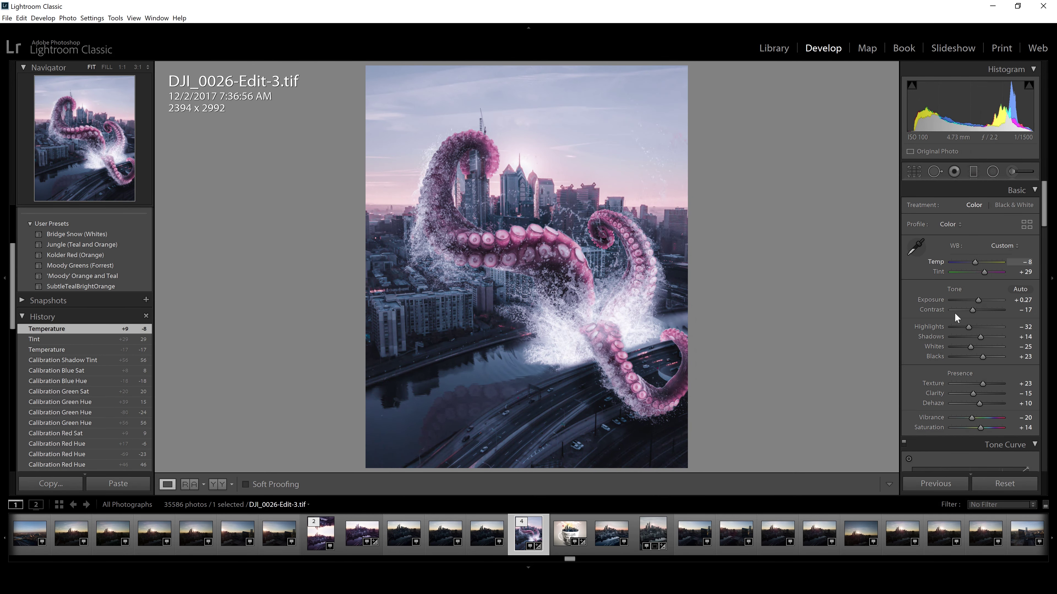
Add graduated filters over the sky and across the lower image.
key(m)
drag(528, 62, 528, 197)
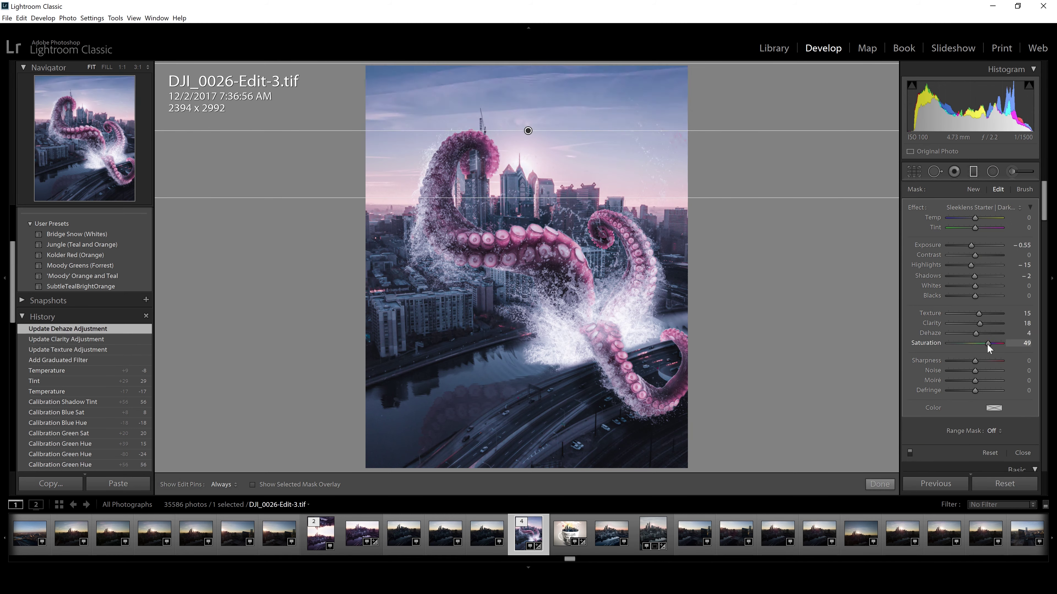
drag(426, 398, 424, 446)
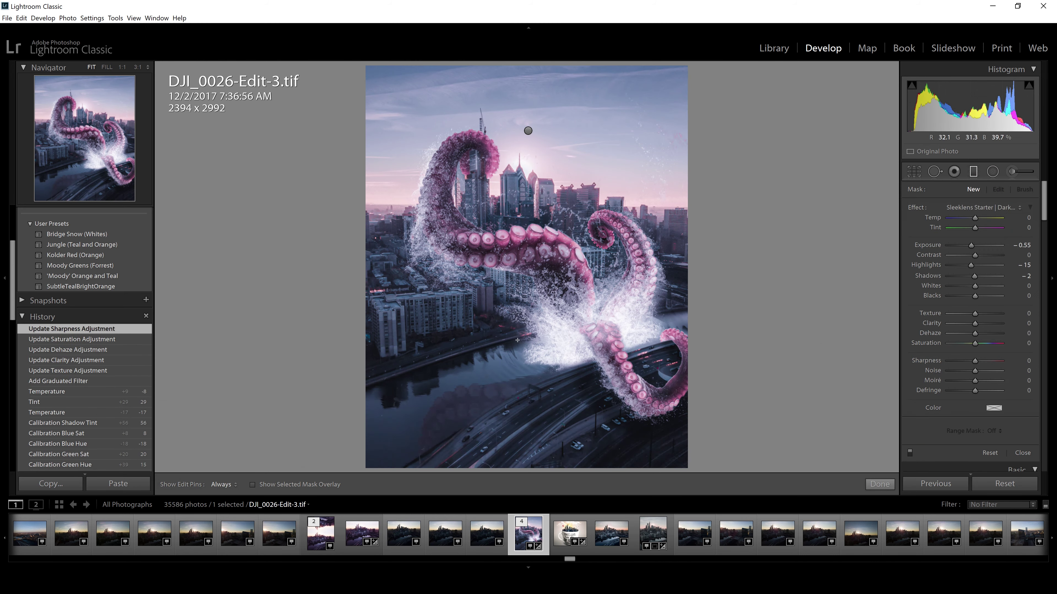
Paint a DarkerRedSolarFlare glow into the sky around the sun and set its toning colour.
key(k)
click(978, 207)
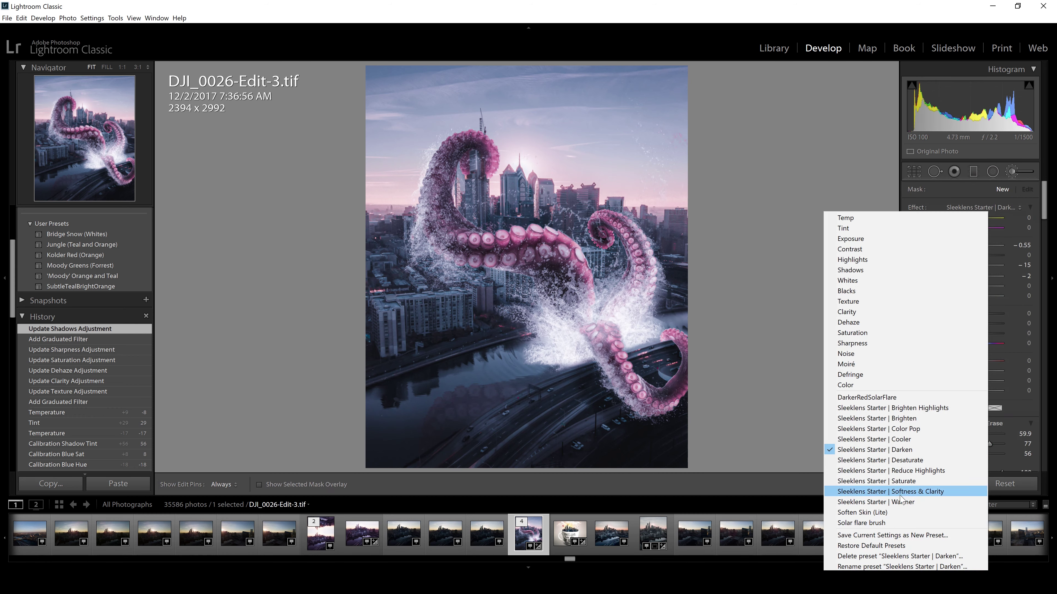
click(884, 321)
click(525, 167)
click(525, 167)
click(525, 167)
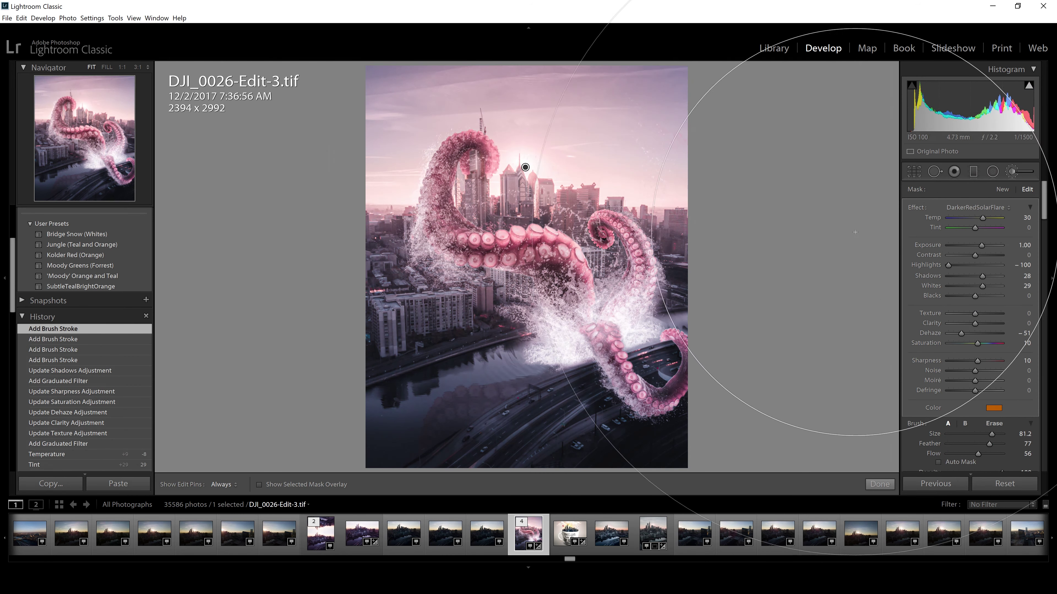
scroll(969, 325, down, 1)
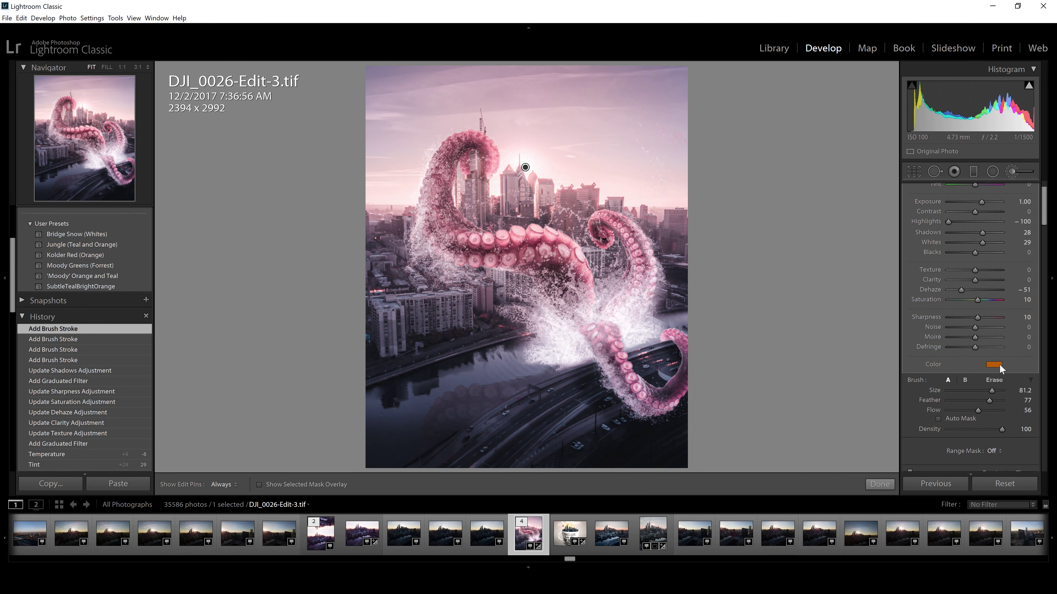
click(994, 366)
click(915, 374)
Warm and pinken the sky gradient's temperature and tint, then copy the develop settings.
key(m)
click(994, 407)
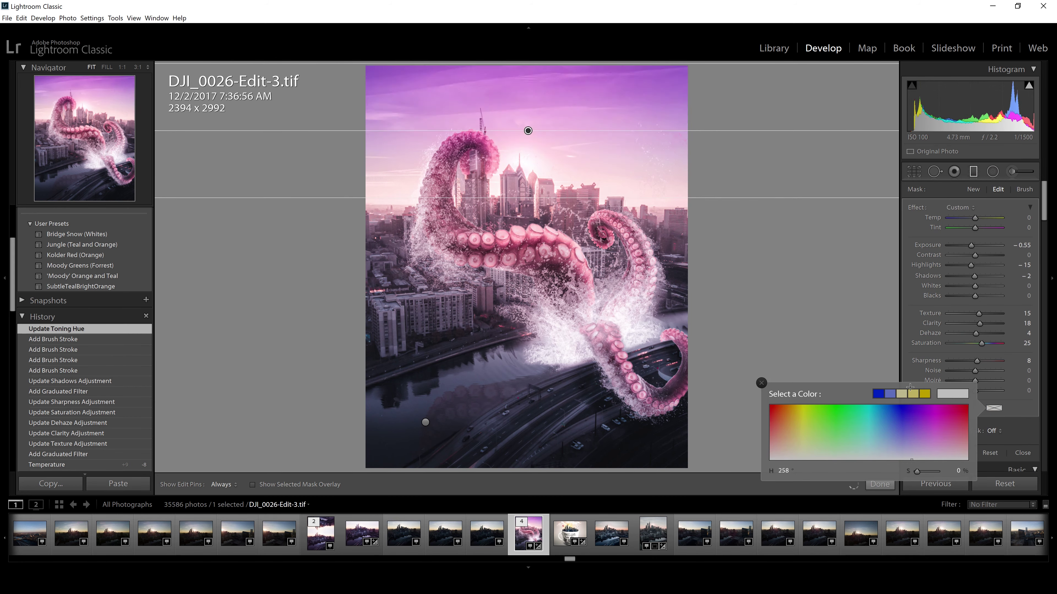
drag(909, 403, 929, 439)
click(873, 314)
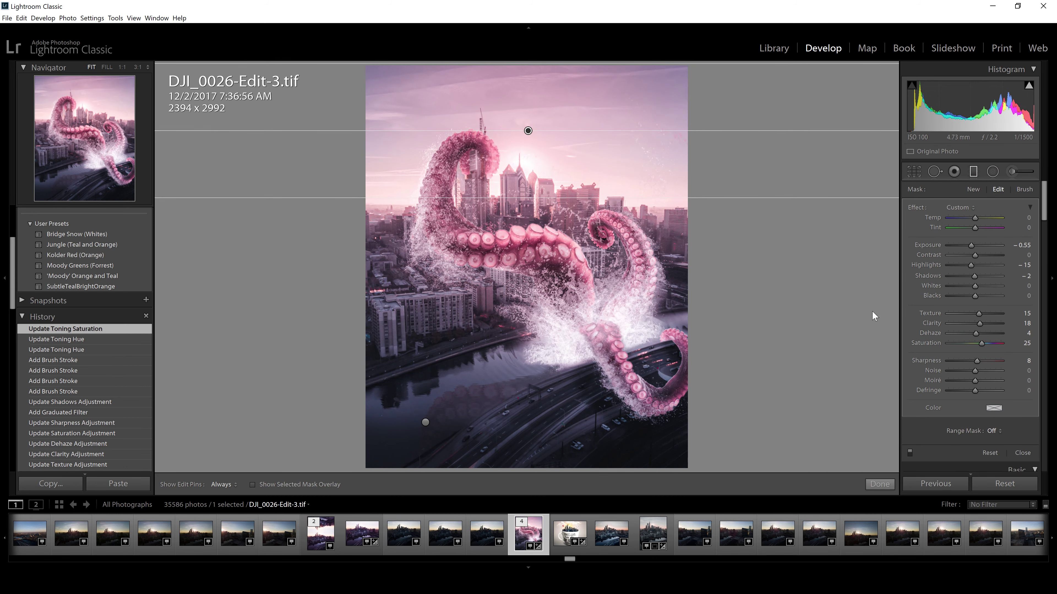
mouse_move(975, 227)
mouse_down()
mouse_move(986, 228)
mouse_move(982, 217)
mouse_move(989, 228)
mouse_up()
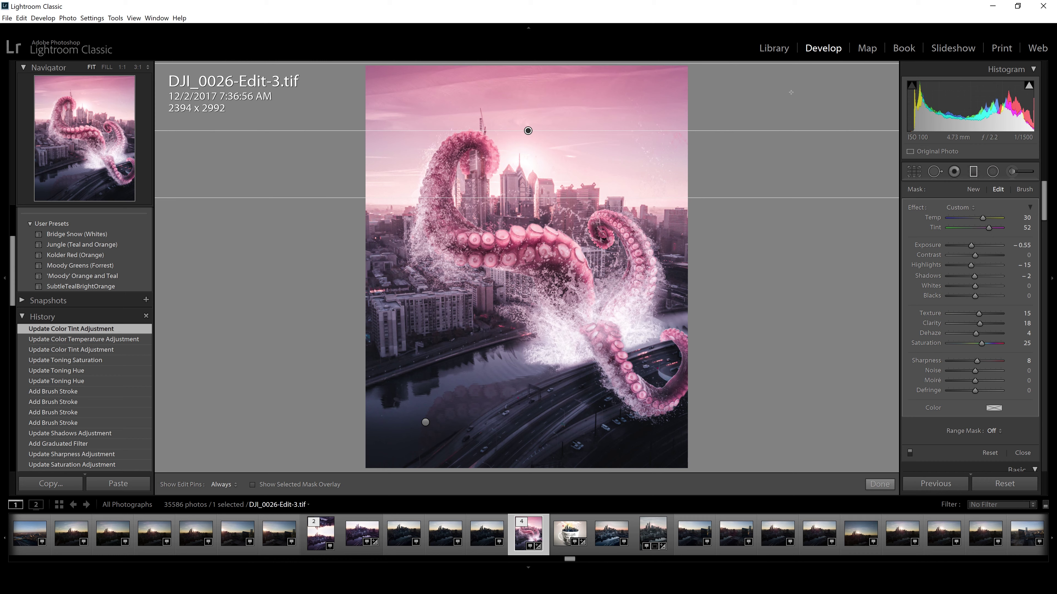
key(m)
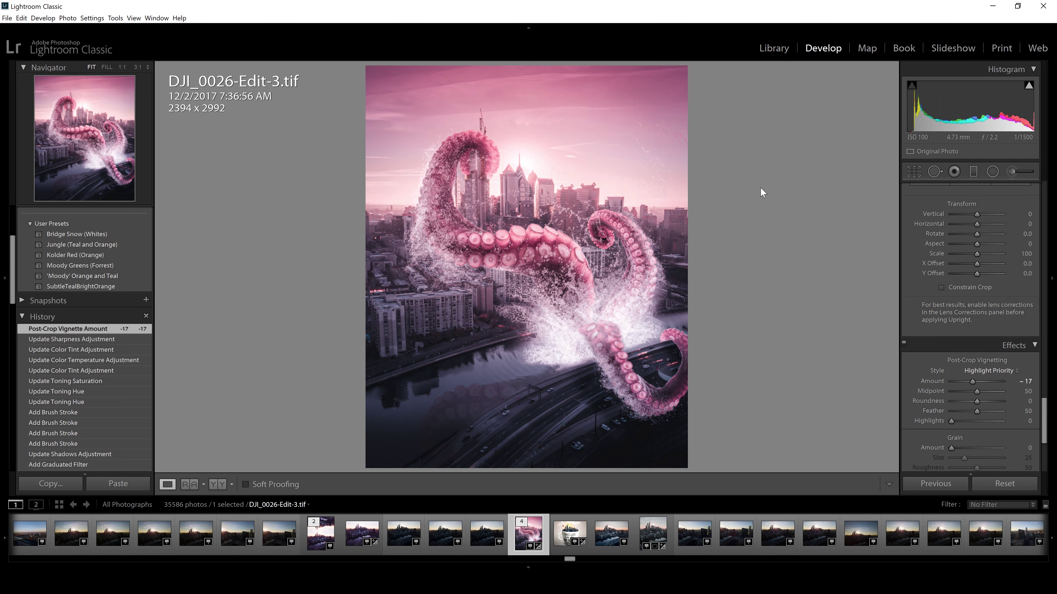
key(ctrl+shift+c)
click(733, 268)
Back in Photoshop, change Layer 3's Inner Shadow angle and distance.
key(alt+Tab)
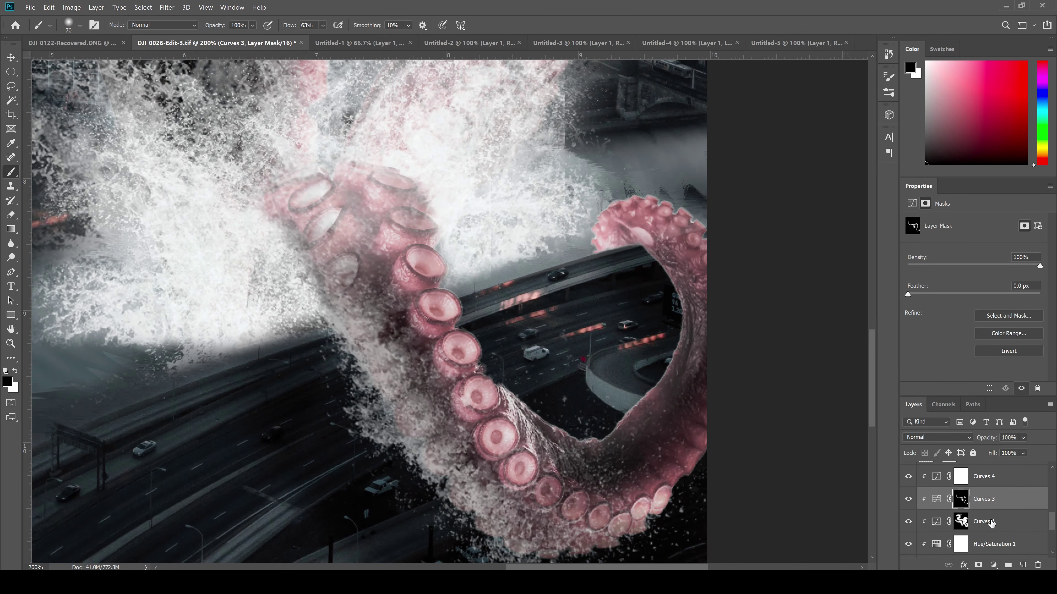
key(ctrl+minus)
key(ctrl+minus)
scroll(1044, 522, down, 5)
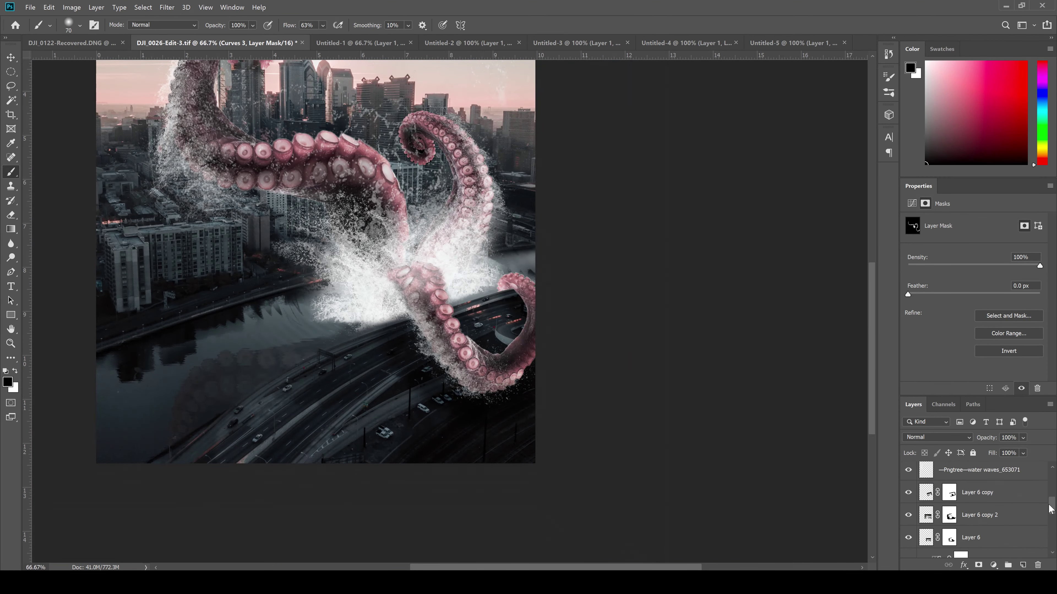
scroll(910, 543, down, 3)
click(908, 546)
click(908, 546)
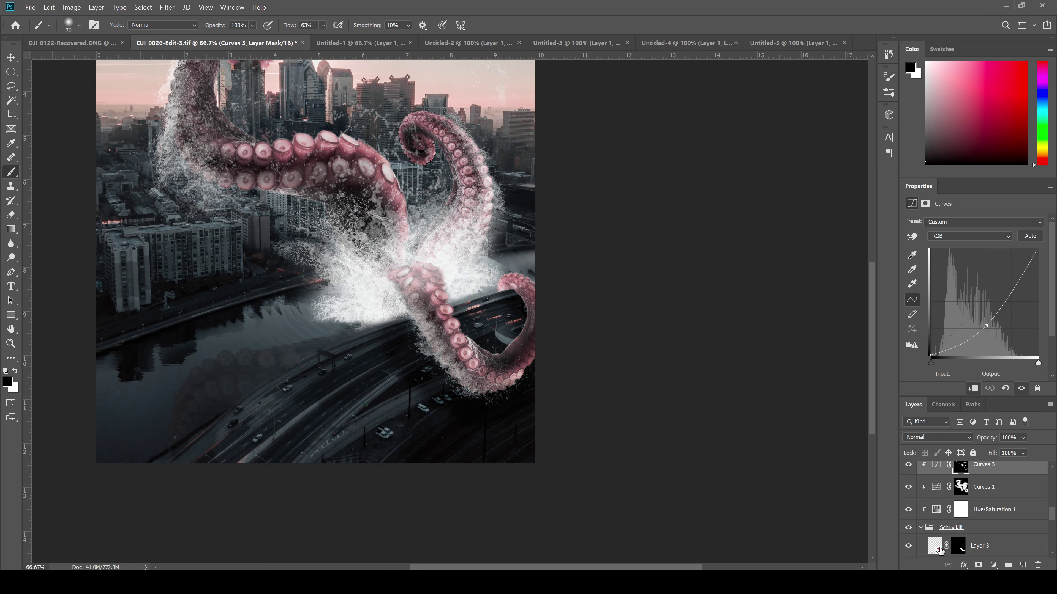
double_click(998, 546)
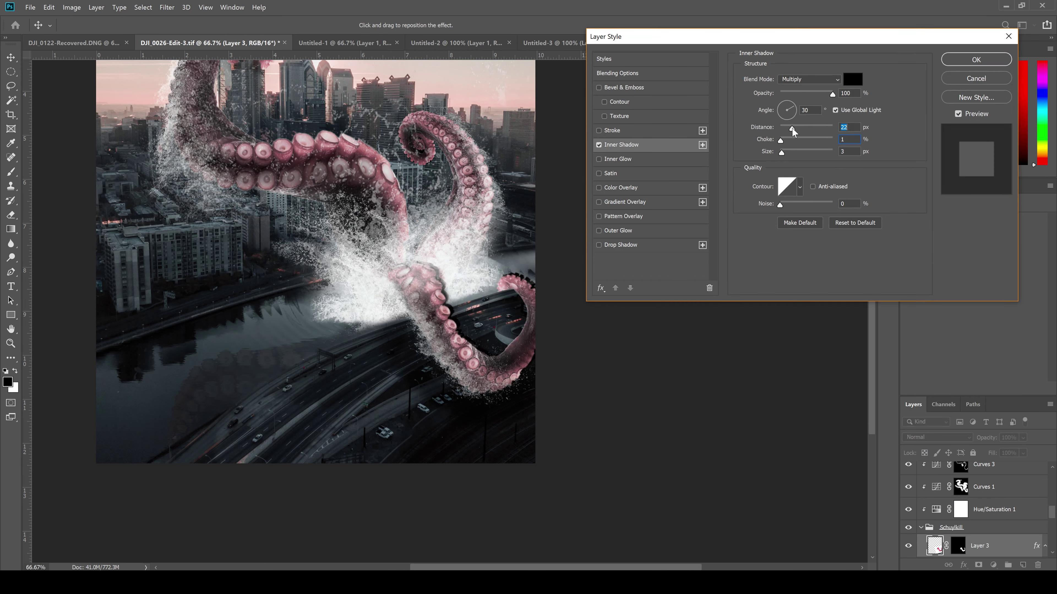
drag(793, 132, 796, 129)
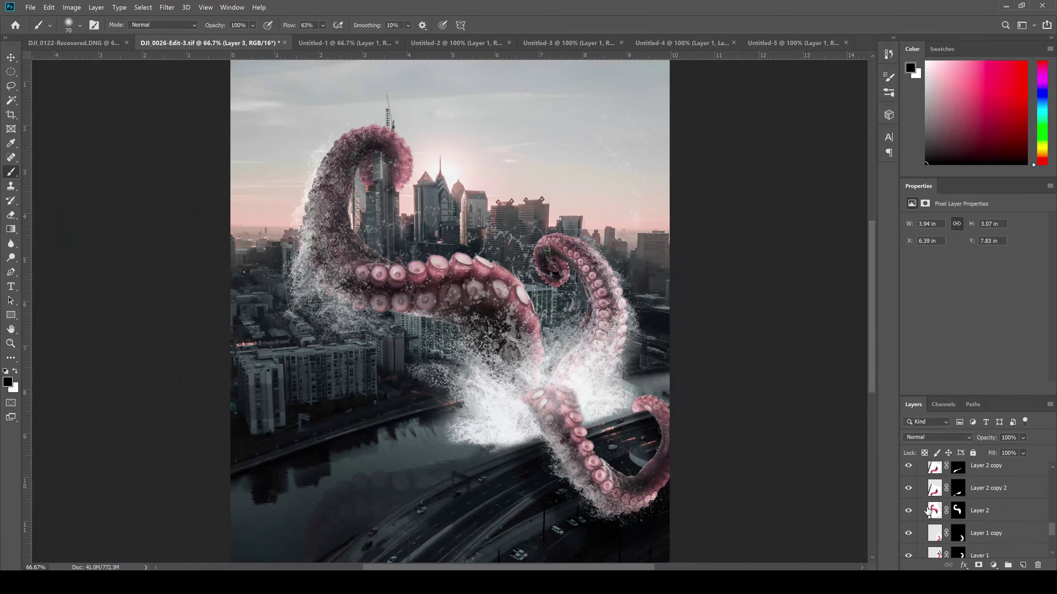
Duplicate the Layer 2 tentacle, flip it horizontally and move the copy left.
right_click(928, 511)
key(Escape)
key(ctrl+j)
key(ctrl+t)
mouse_move(528, 204)
mouse_down()
mouse_move(453, 203)
mouse_move(470, 204)
mouse_up()
key(Return)
click(937, 437)
Set the copy to Soft Light, then paste the pink grade in Lightroom and nudge Temp/Tint.
click(928, 537)
click(958, 510)
key(b)
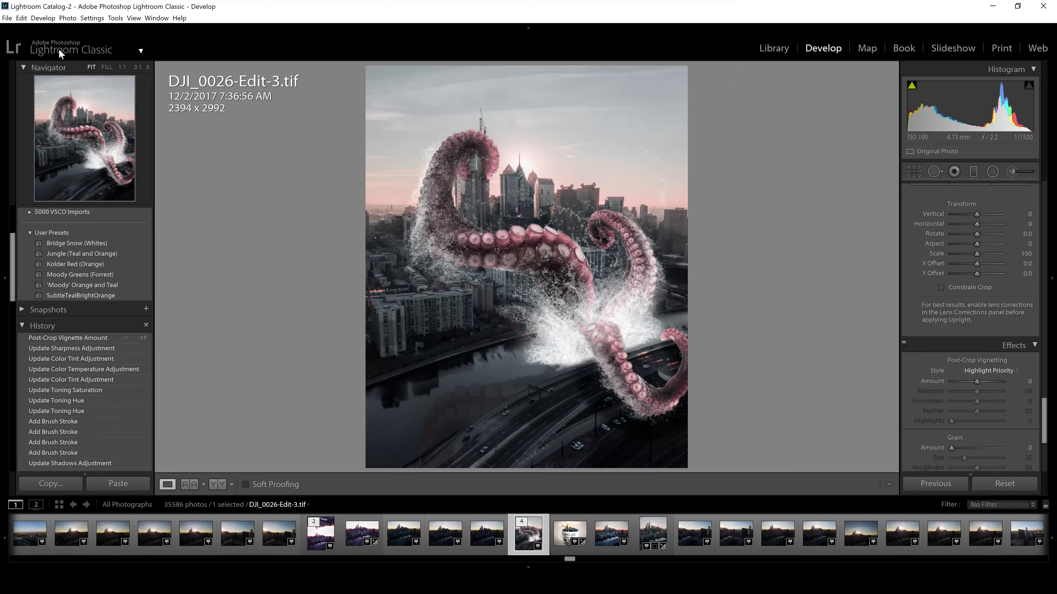
key(ctrl+shift+v)
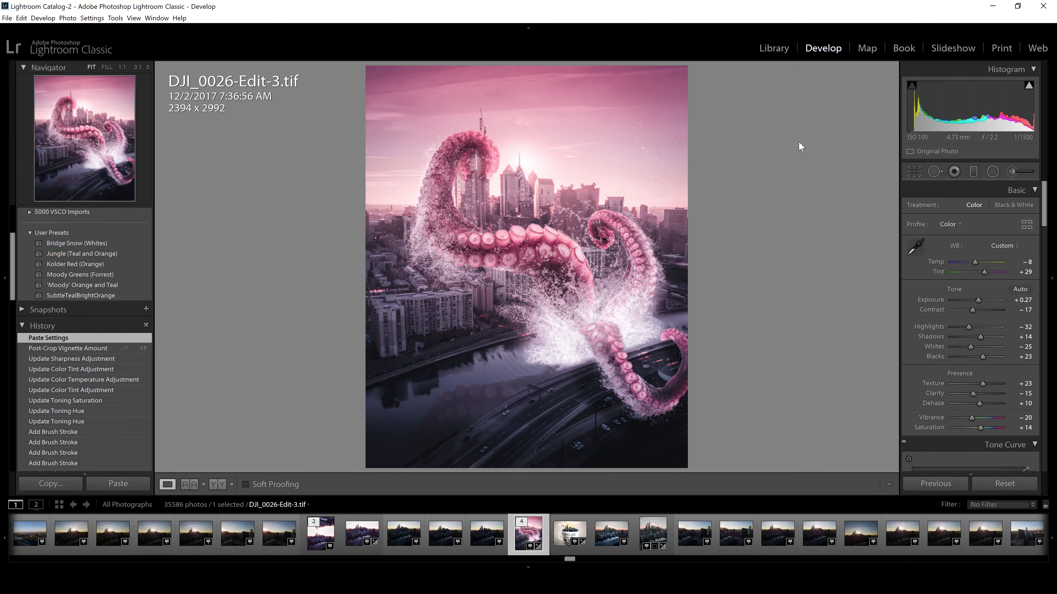
key(m)
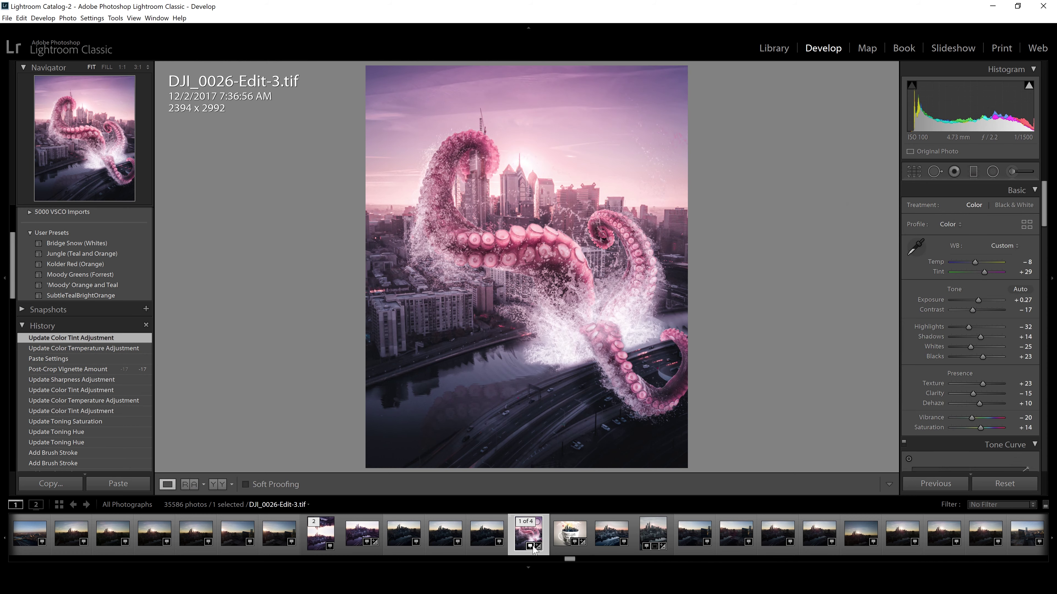